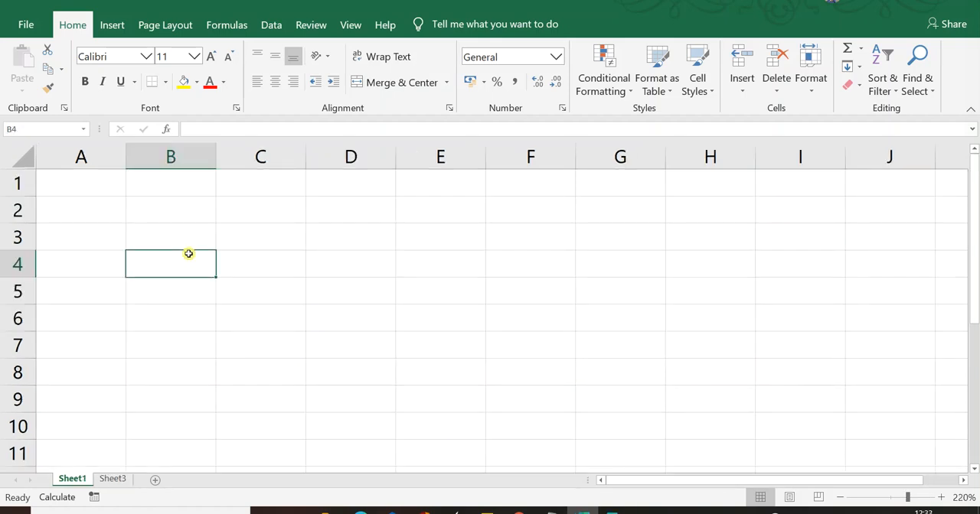
- Enter the text "Nation" in cell B3
click(183, 219)
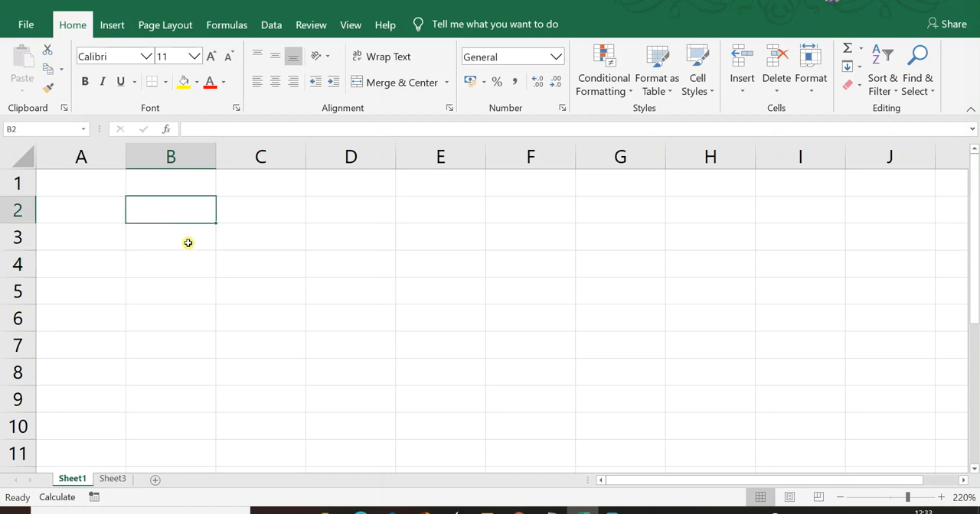
click(197, 244)
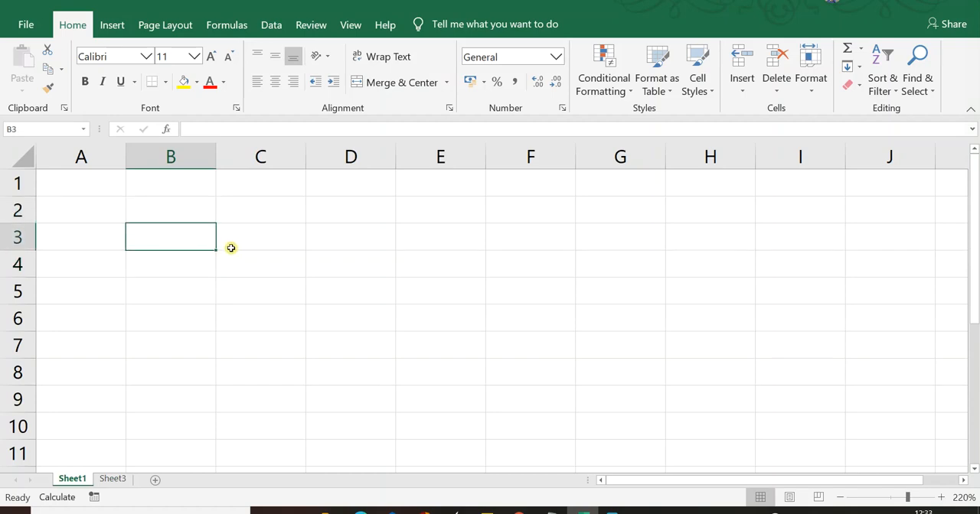
text(Na)
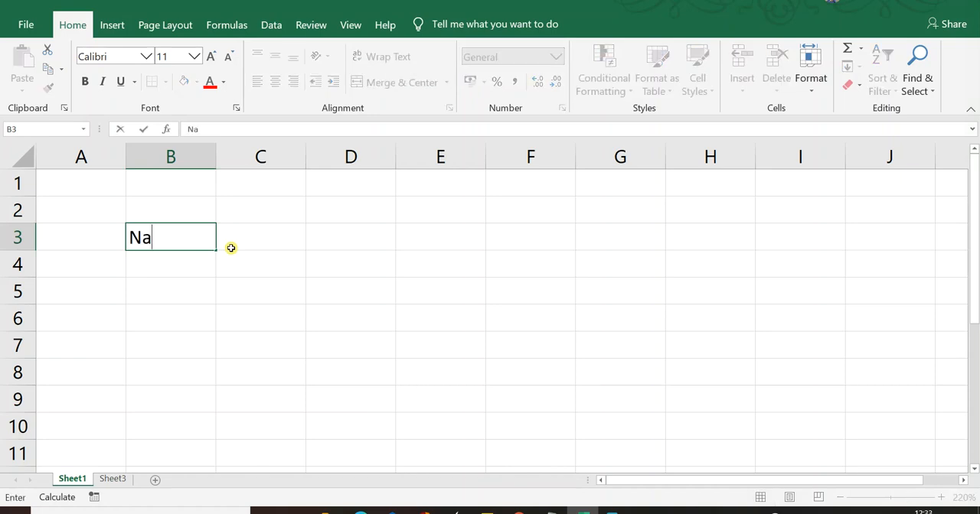
text(tion)
click(230, 249)
key(Left)
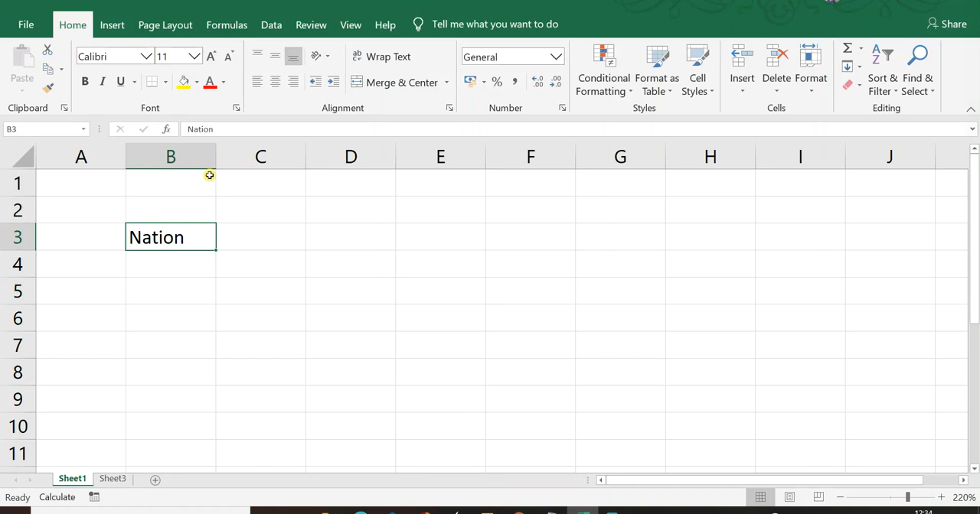
- Examine the number, alignment, font, border, fill and protection options in the Format Cells dialog for cell B3, and close it
click(253, 239)
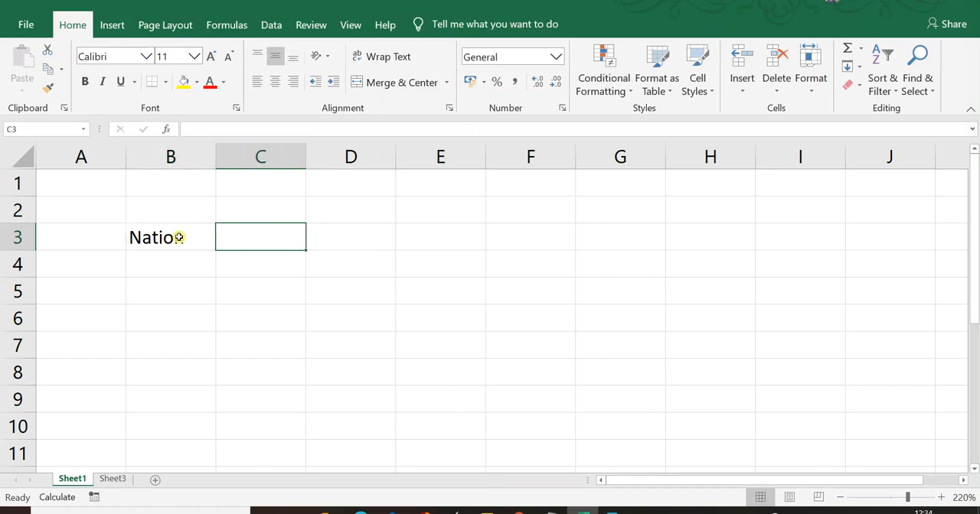
click(174, 237)
right_click(173, 238)
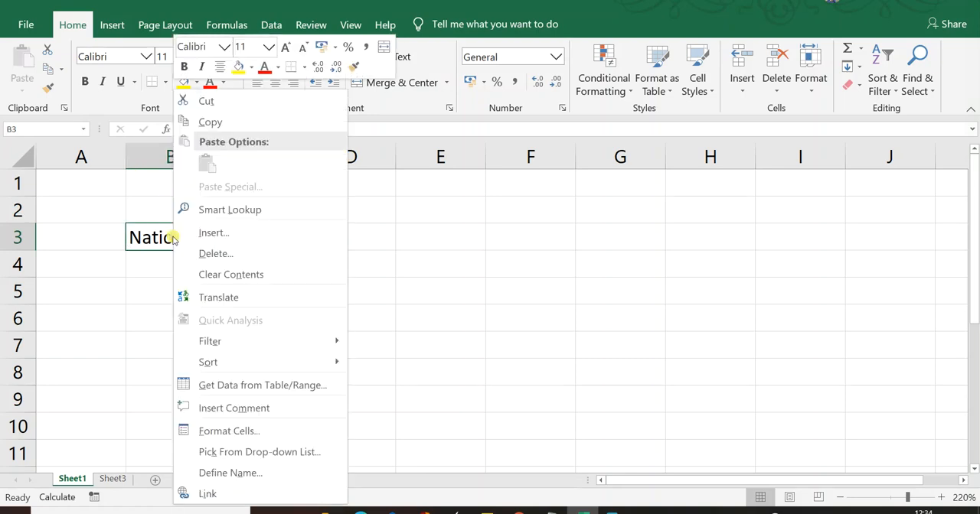
click(275, 433)
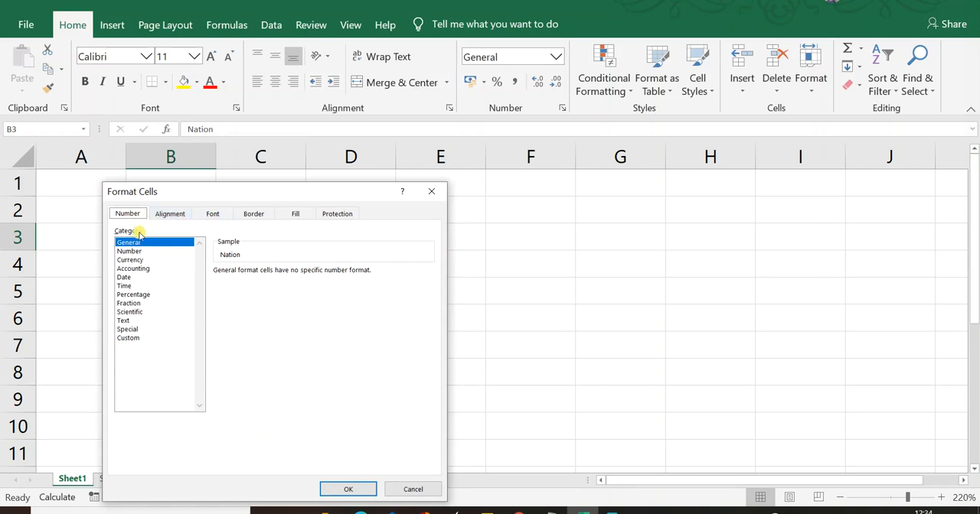
click(176, 214)
click(210, 215)
click(256, 216)
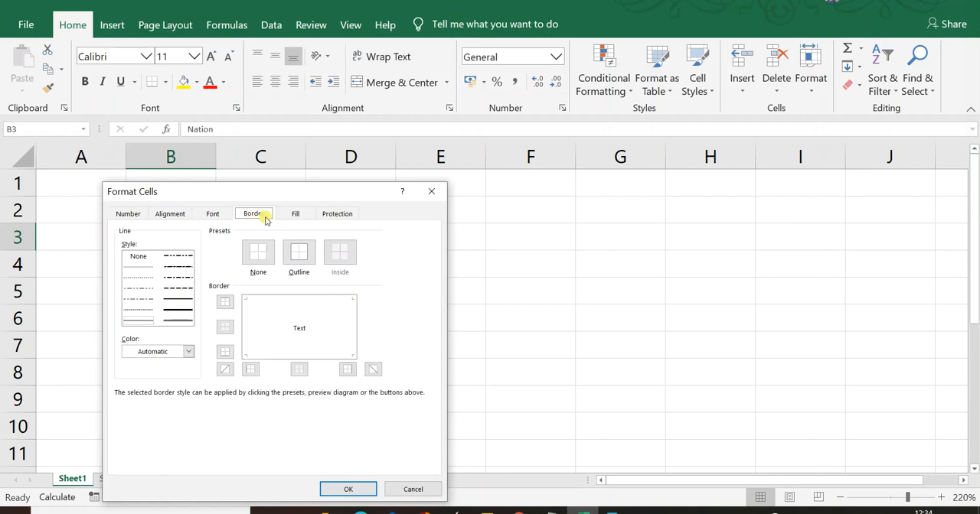
click(300, 217)
click(331, 214)
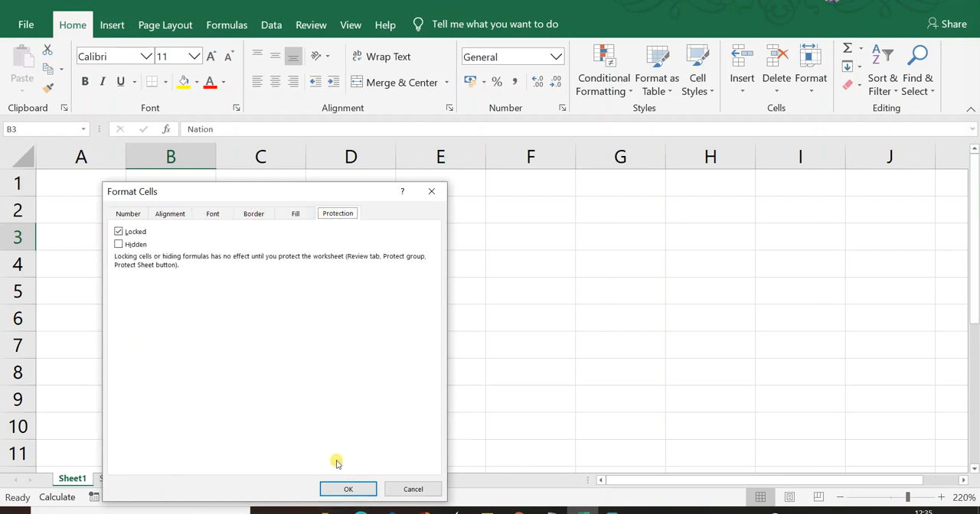
click(435, 192)
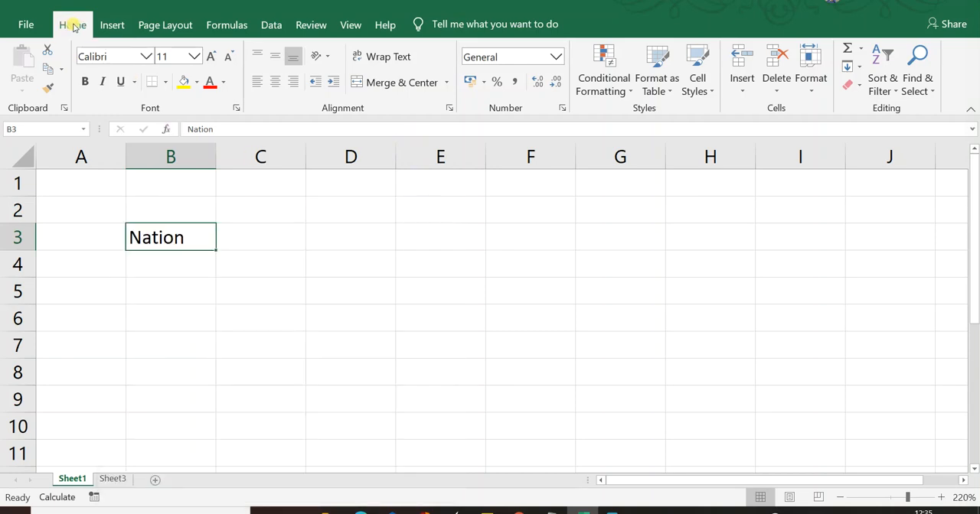
click(146, 57)
click(147, 59)
click(194, 56)
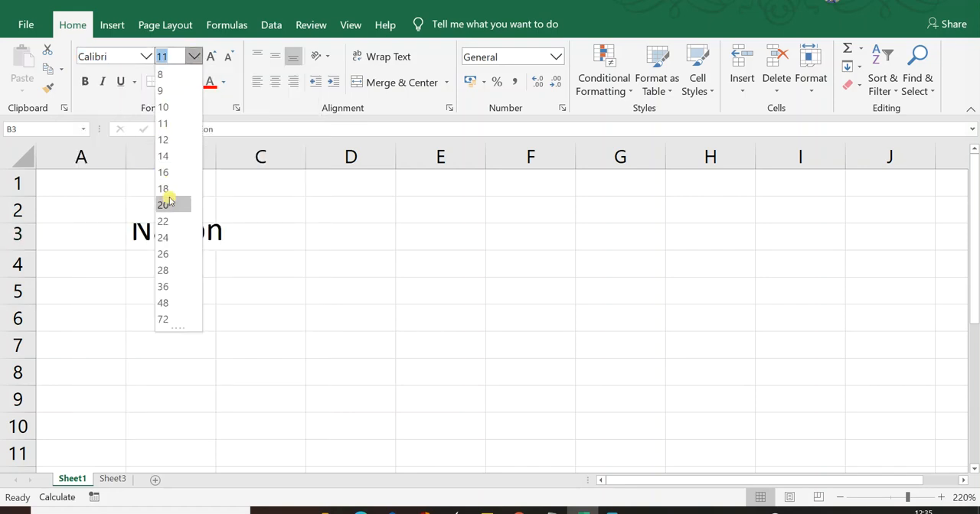
click(225, 71)
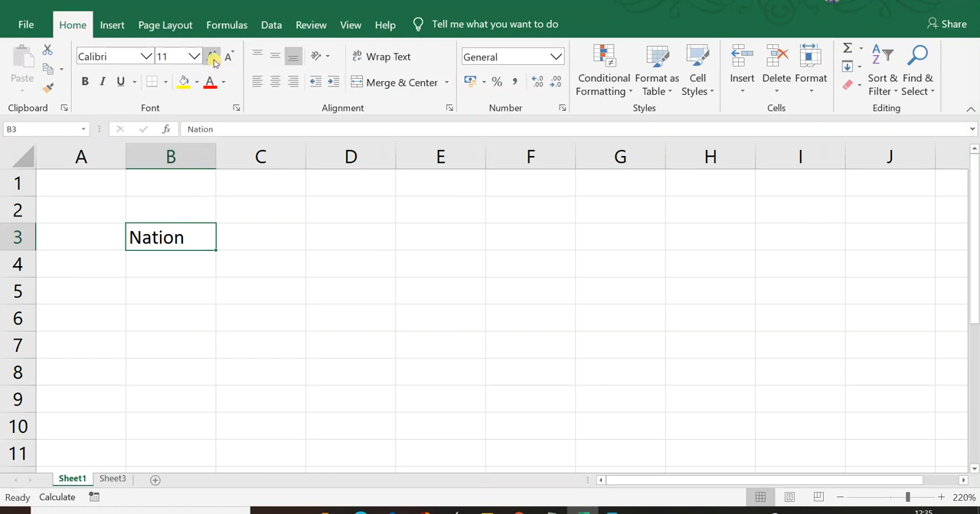
- Set the font size of the text in cell B3 to 14
click(214, 59)
click(214, 58)
click(214, 58)
click(214, 59)
click(214, 58)
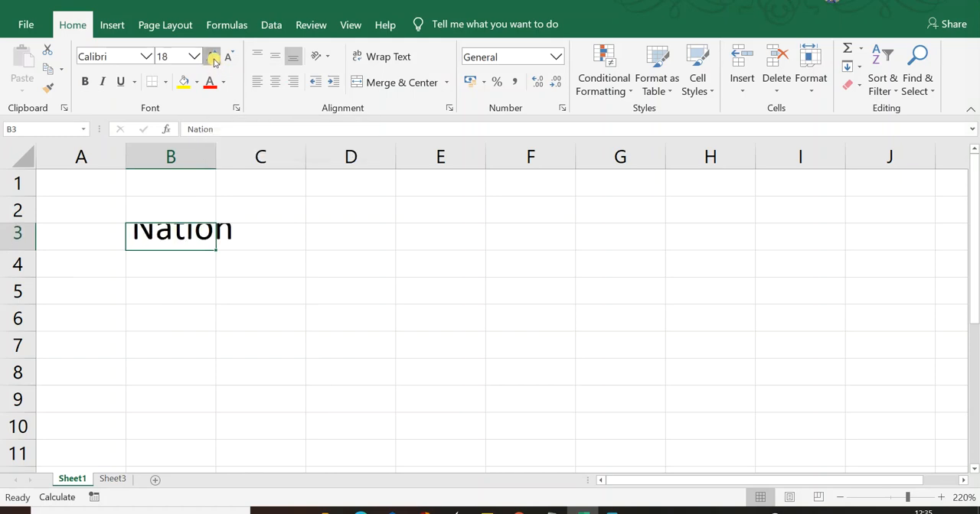
click(213, 58)
click(228, 59)
click(228, 59)
click(228, 59)
click(228, 59)
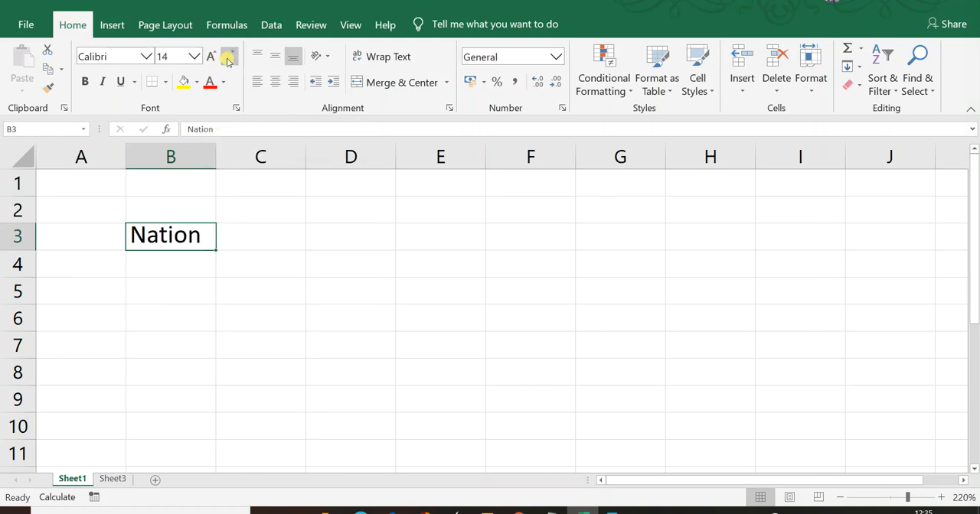
- Make the text in cell B3 bold, italic and underlined
click(85, 82)
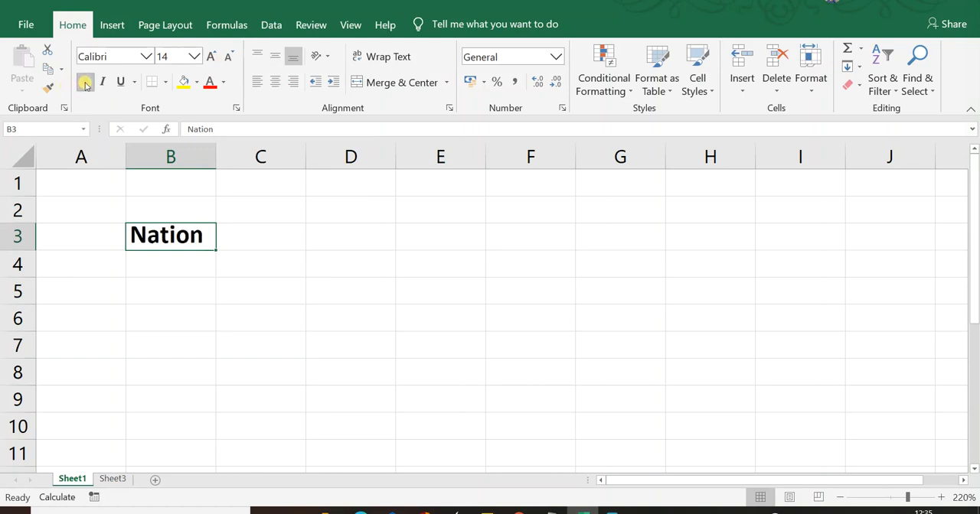
click(102, 82)
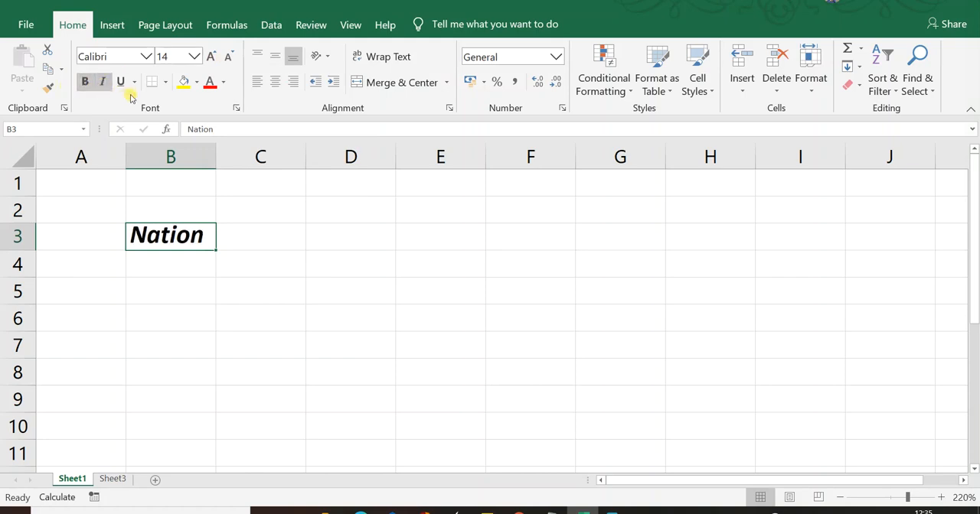
click(124, 84)
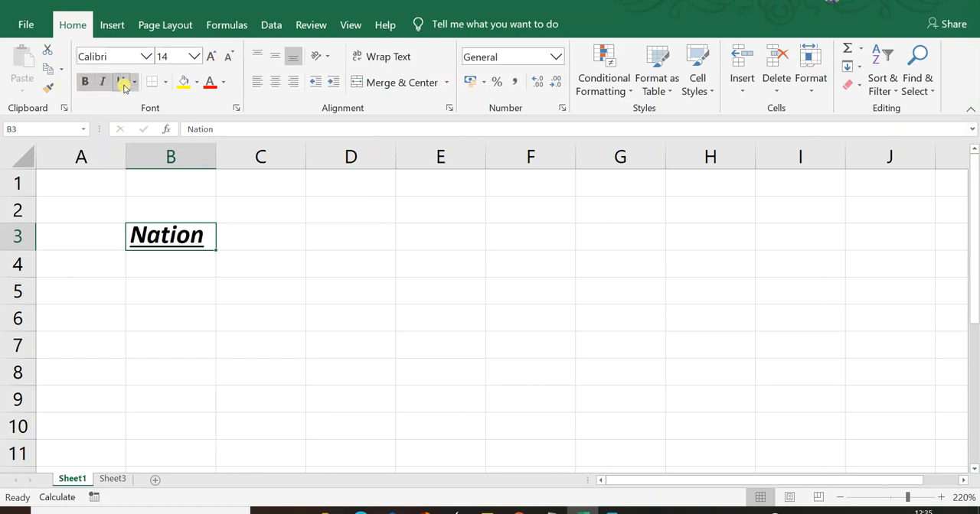
- Apply Thick Outside Borders to cell B3
click(164, 84)
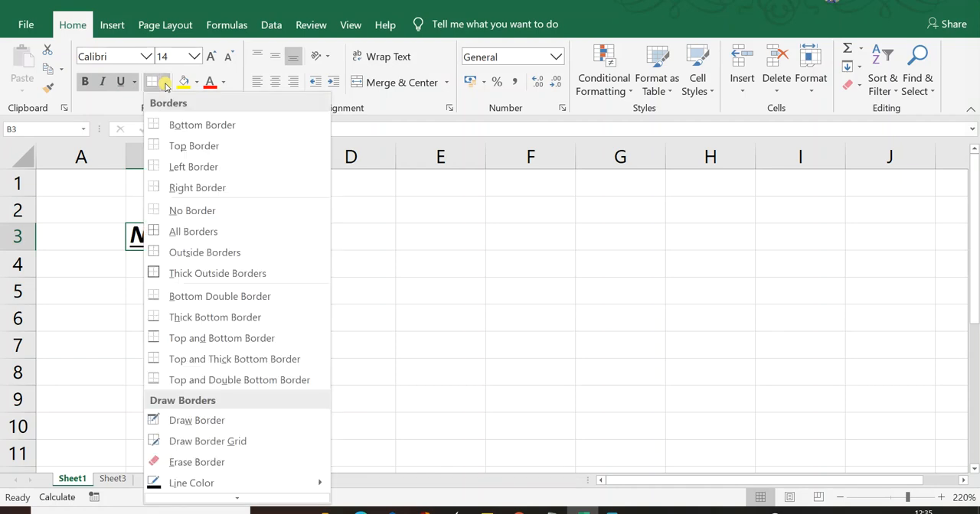
click(180, 269)
click(197, 277)
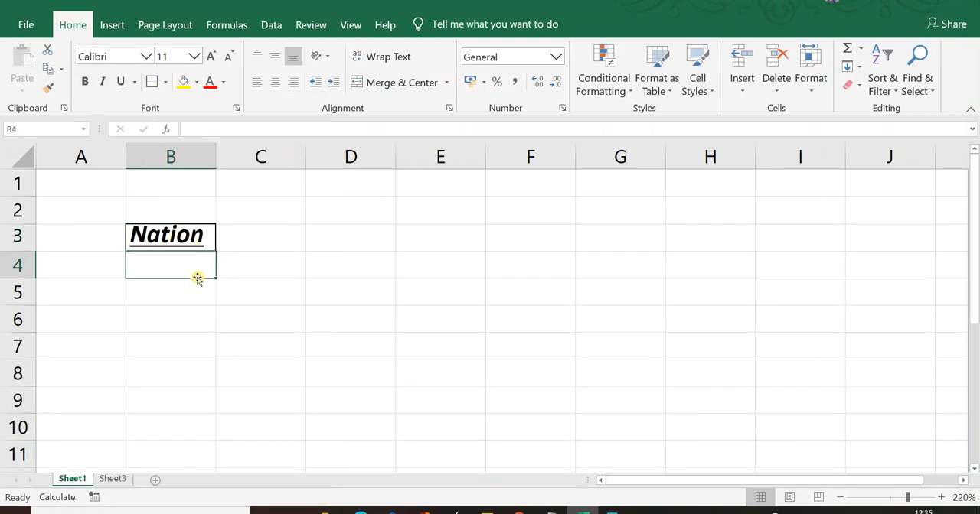
click(261, 246)
click(191, 245)
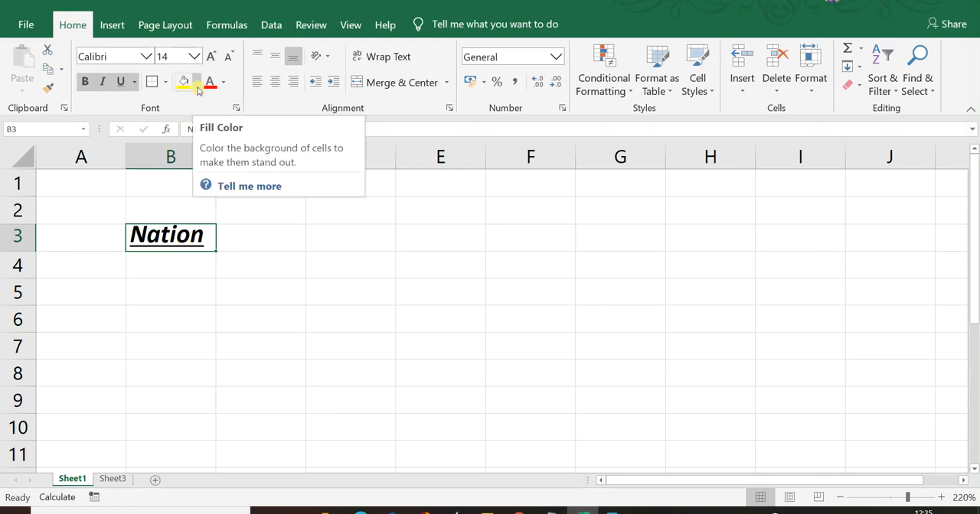
- Set the font color of cell B3 to a custom bright green
click(221, 84)
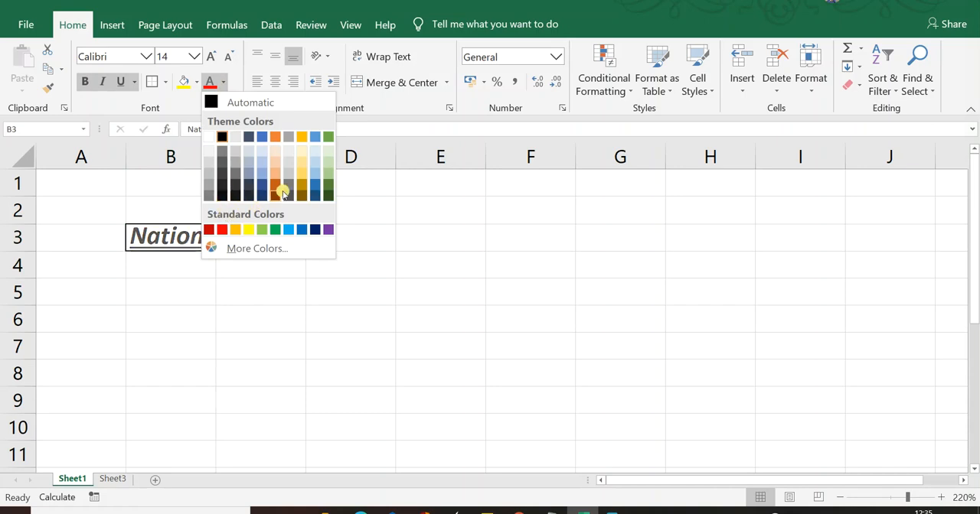
click(252, 248)
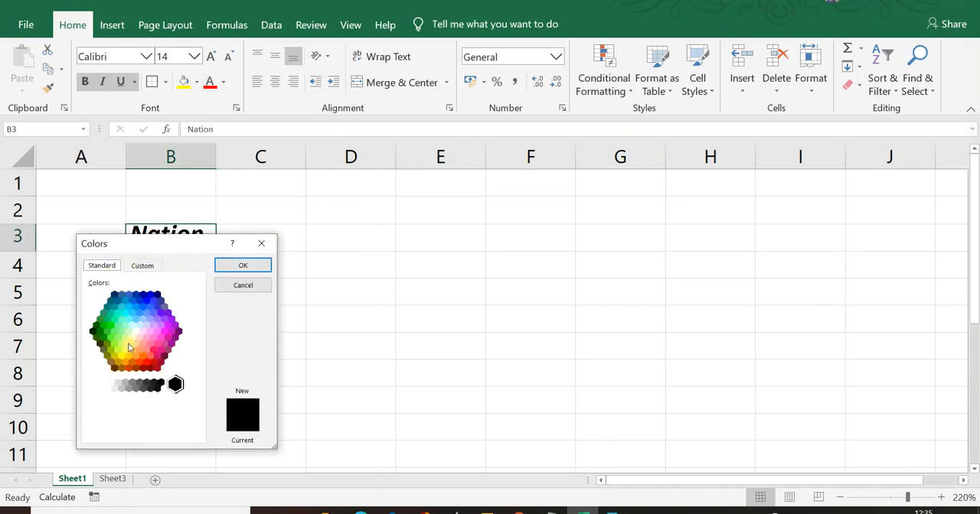
click(143, 266)
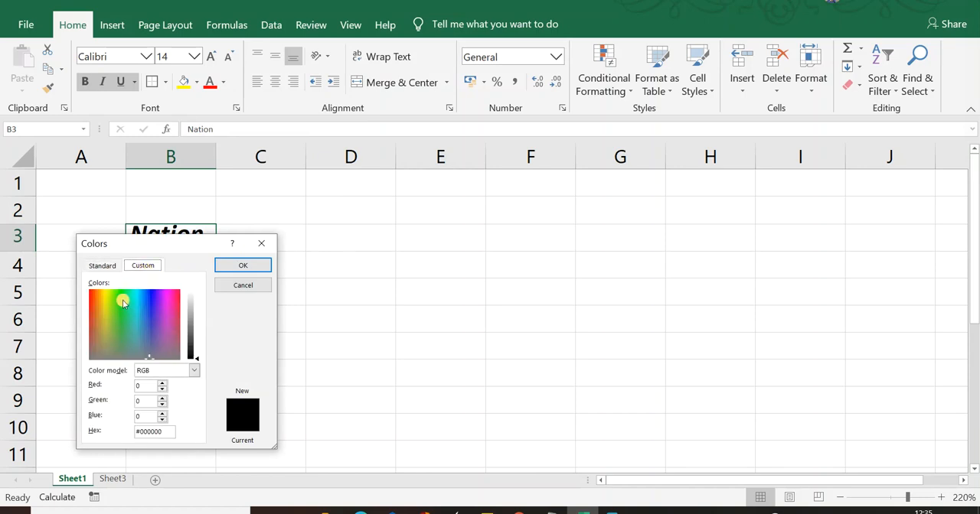
click(121, 299)
click(198, 356)
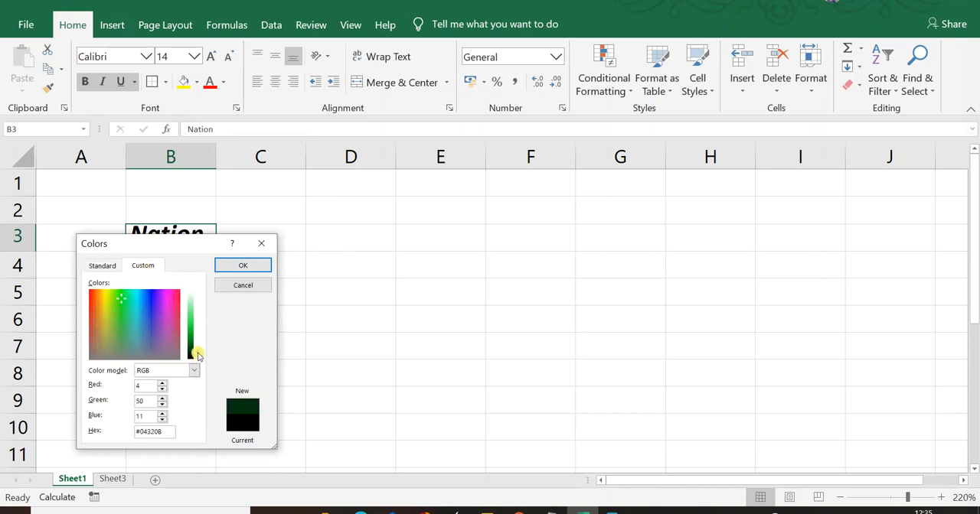
drag(197, 356, 197, 324)
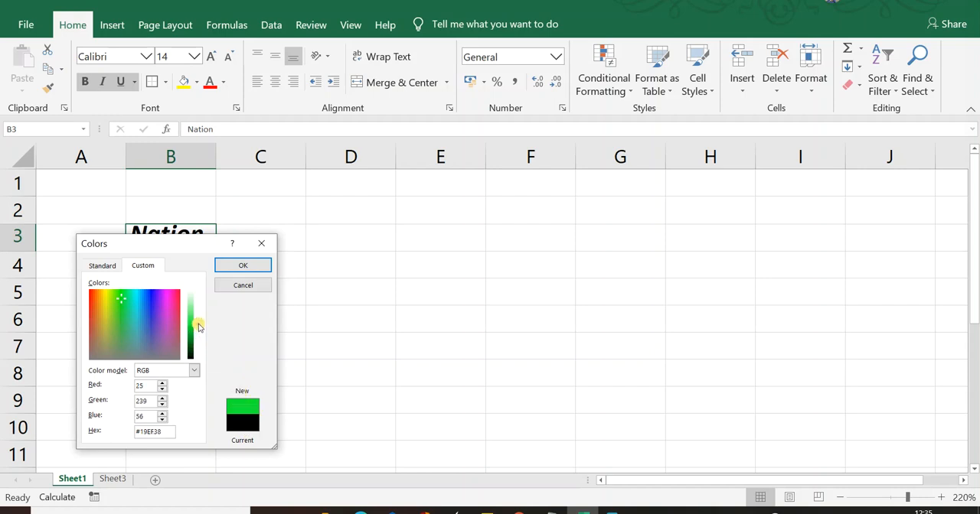
mouse_move(198, 326)
mouse_down()
mouse_move(201, 306)
mouse_move(206, 338)
mouse_up()
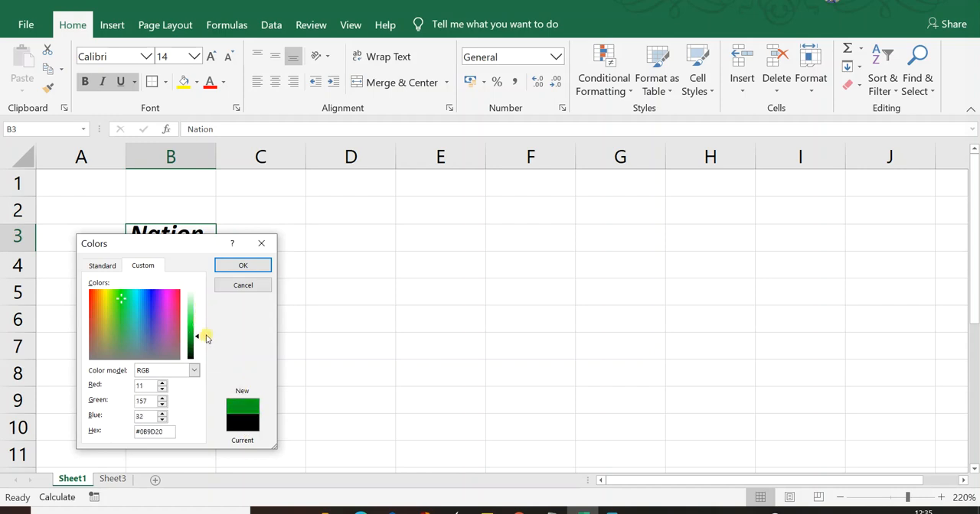
click(134, 297)
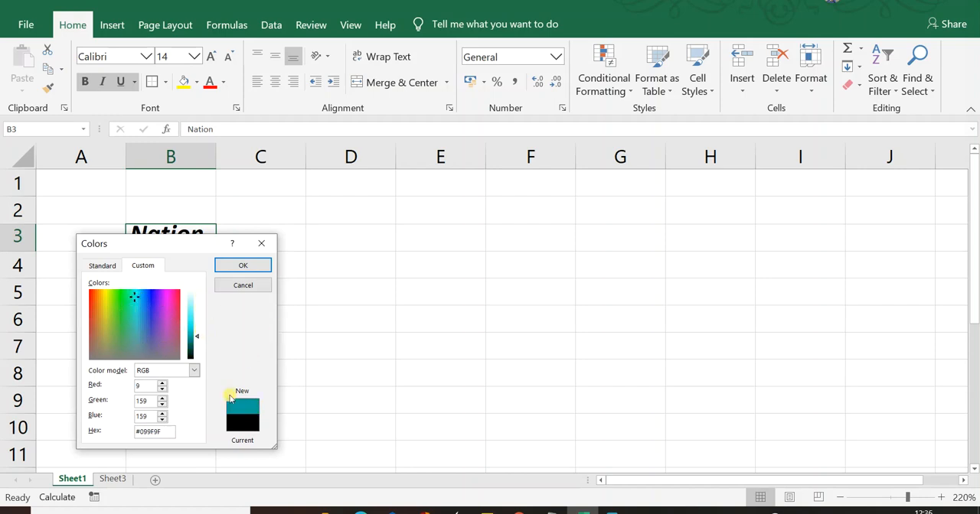
click(118, 294)
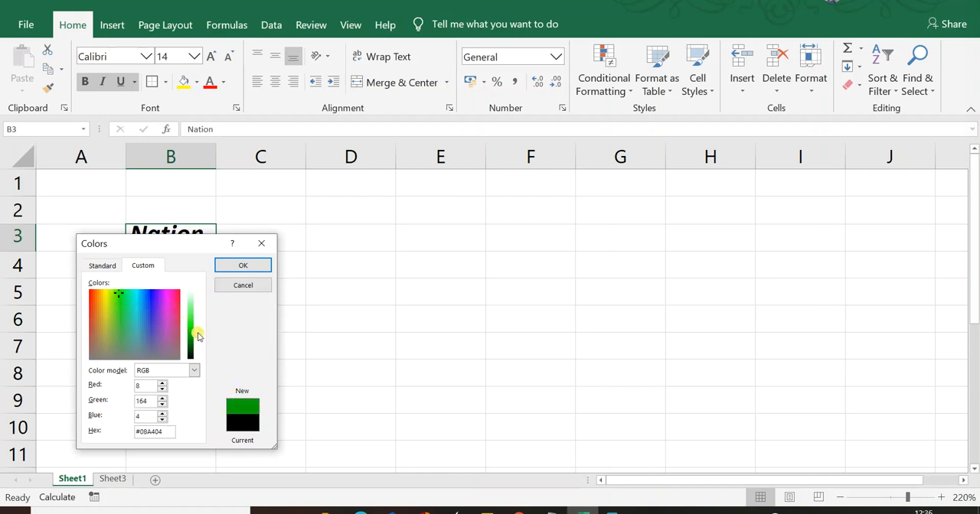
drag(198, 336, 193, 318)
click(242, 266)
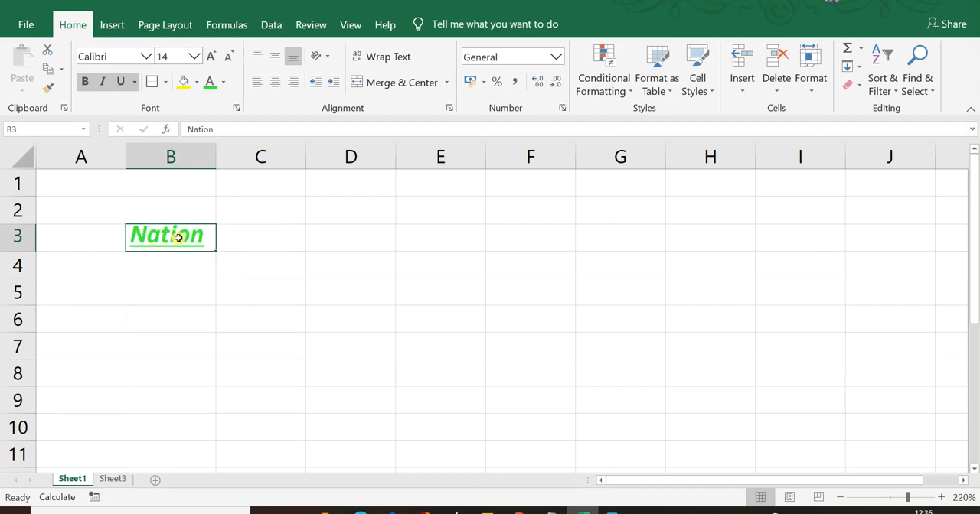
click(196, 82)
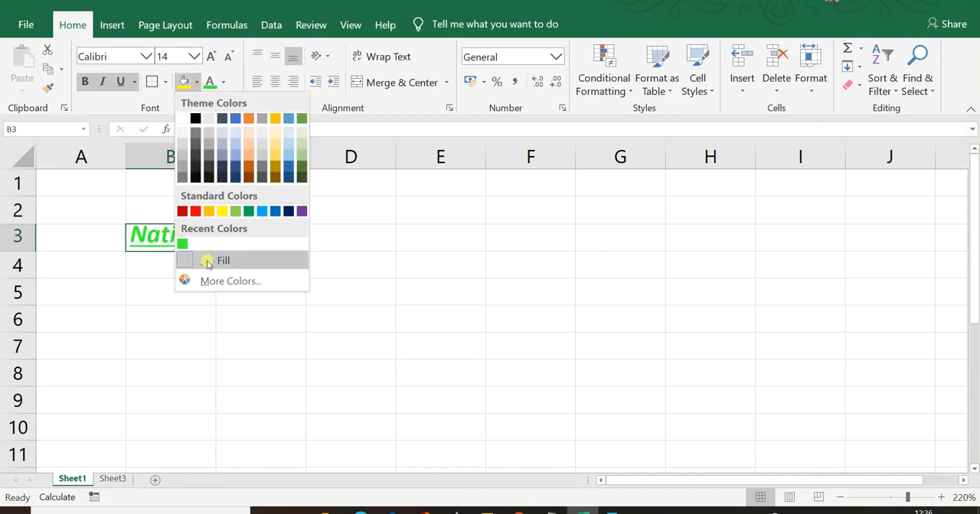
click(222, 281)
click(143, 265)
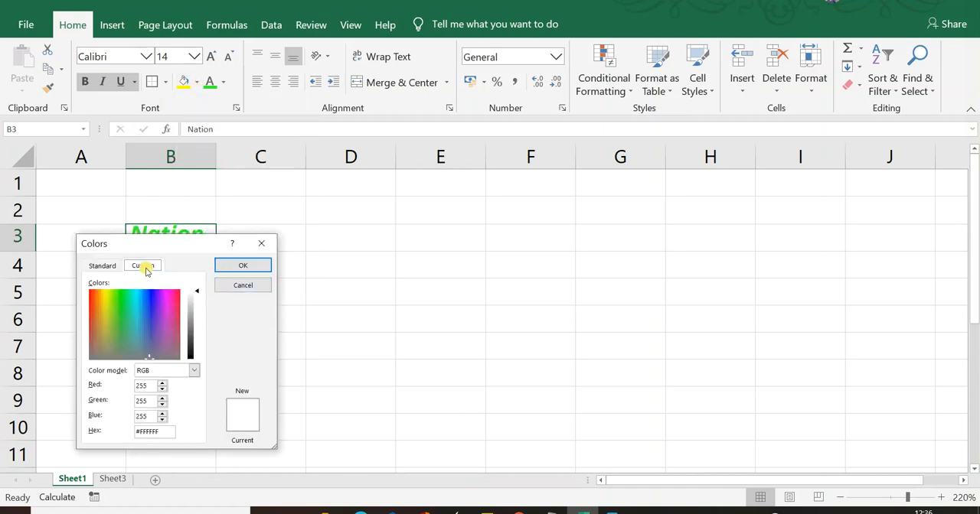
click(236, 289)
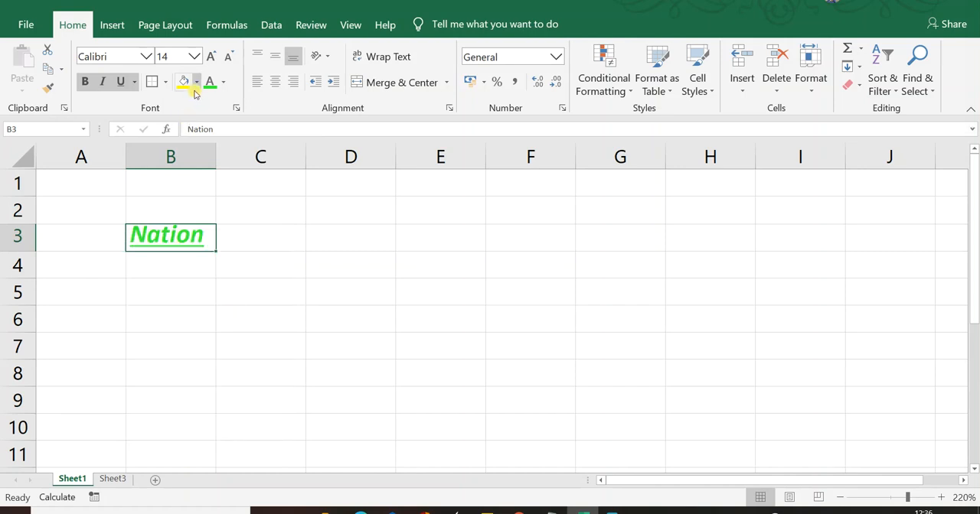
- Fill cell B3 with standard yellow
click(197, 82)
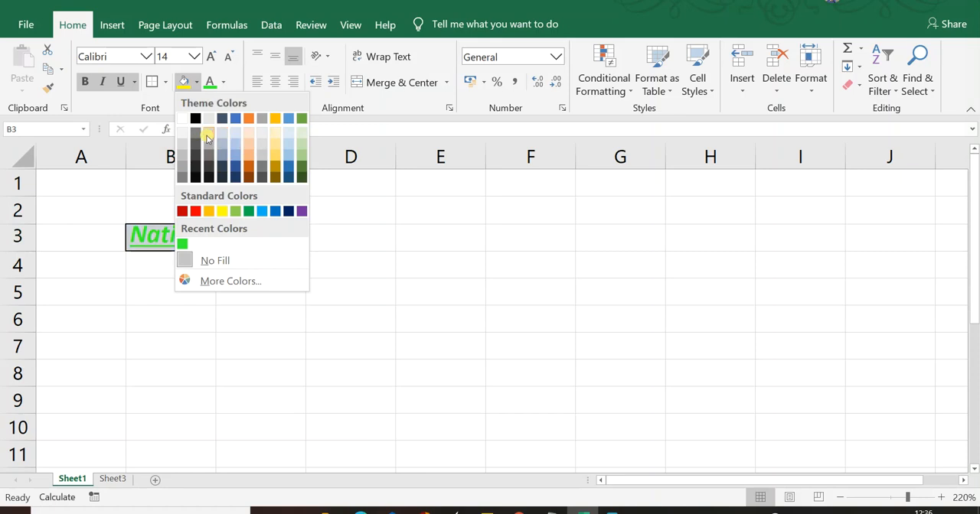
click(221, 211)
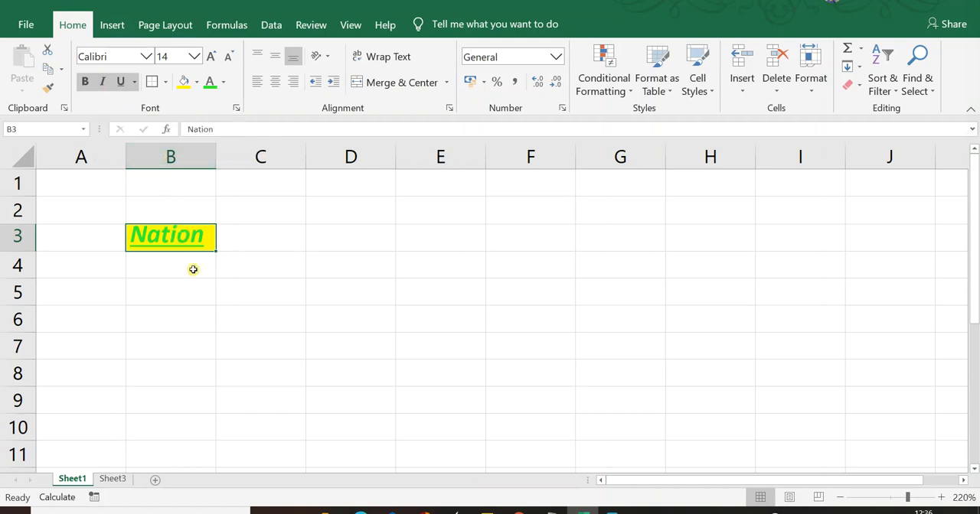
- Open Format Cells for cell B3 and choose the Algerian font
right_click(176, 239)
click(254, 431)
click(154, 217)
click(192, 214)
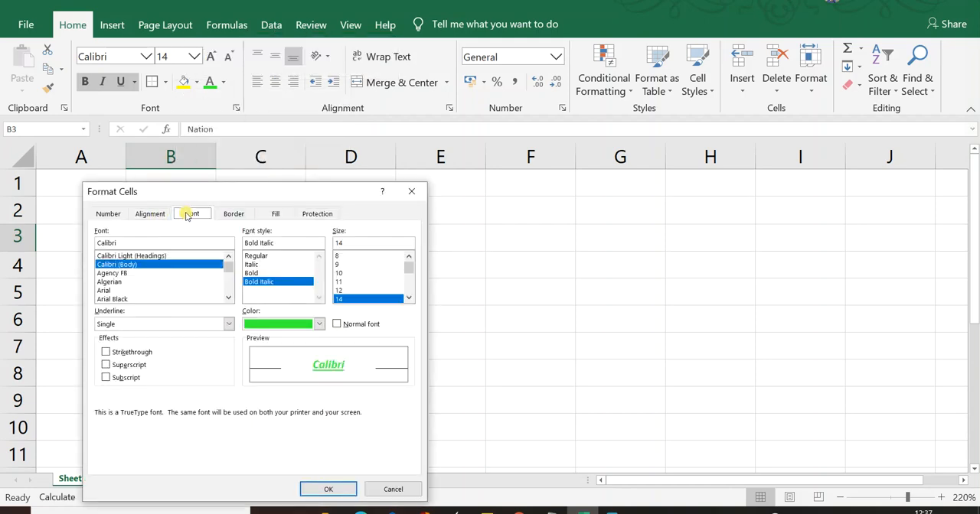
click(109, 282)
click(111, 298)
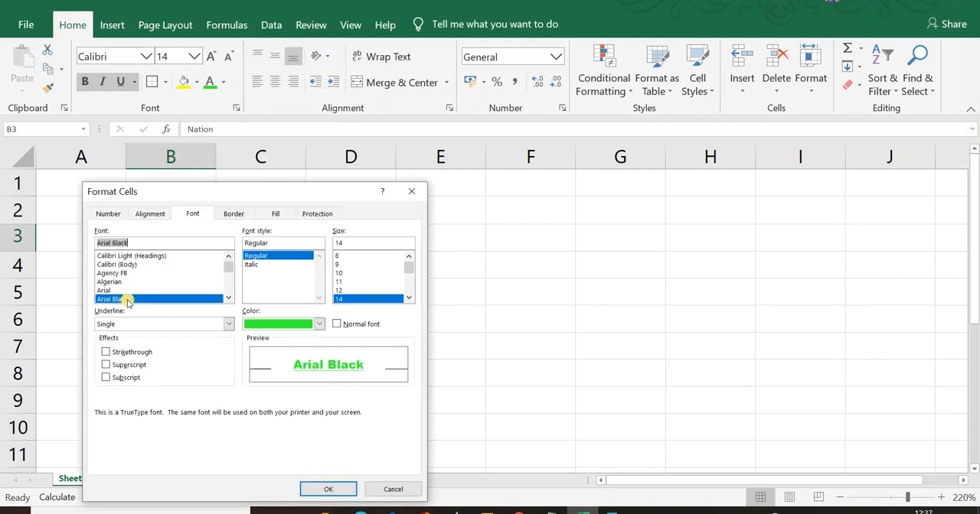
click(122, 282)
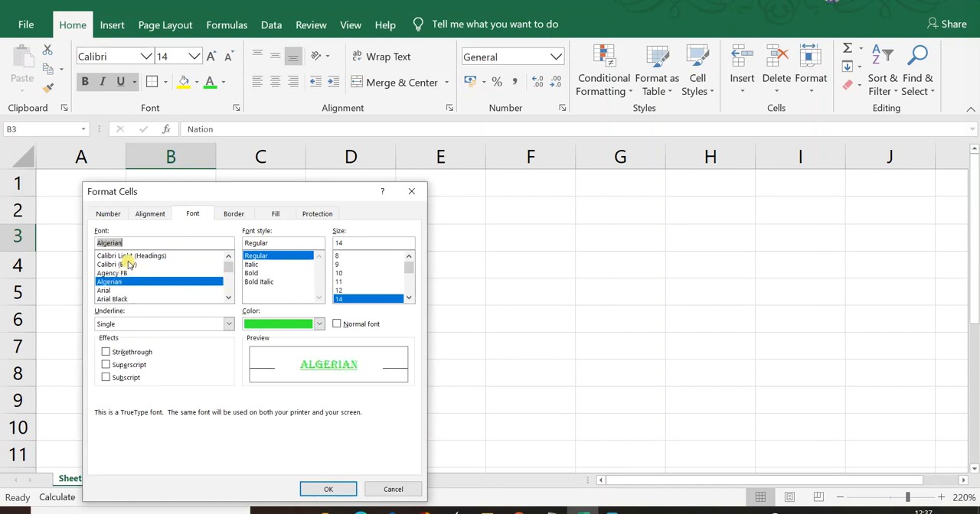
- Choose the Bold Italic font style and font size 26 for cell B3
click(251, 265)
click(251, 274)
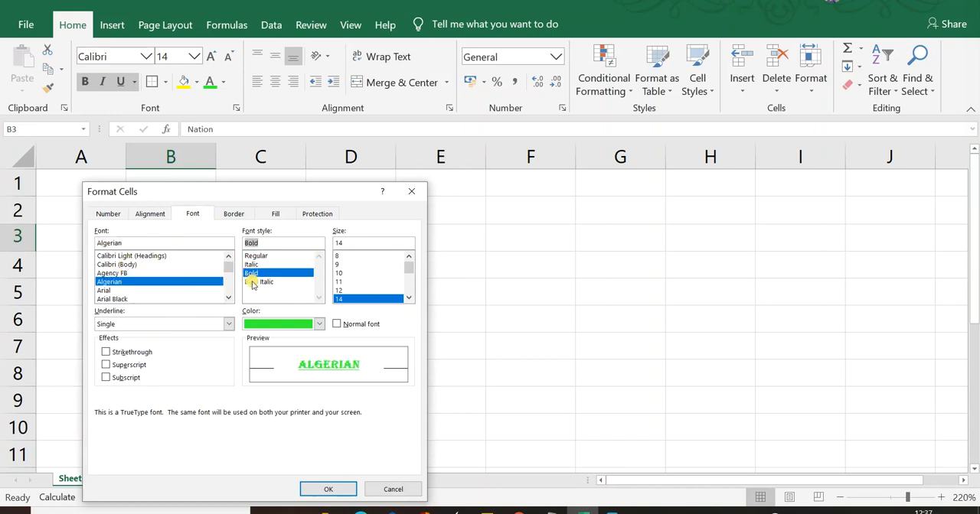
click(257, 282)
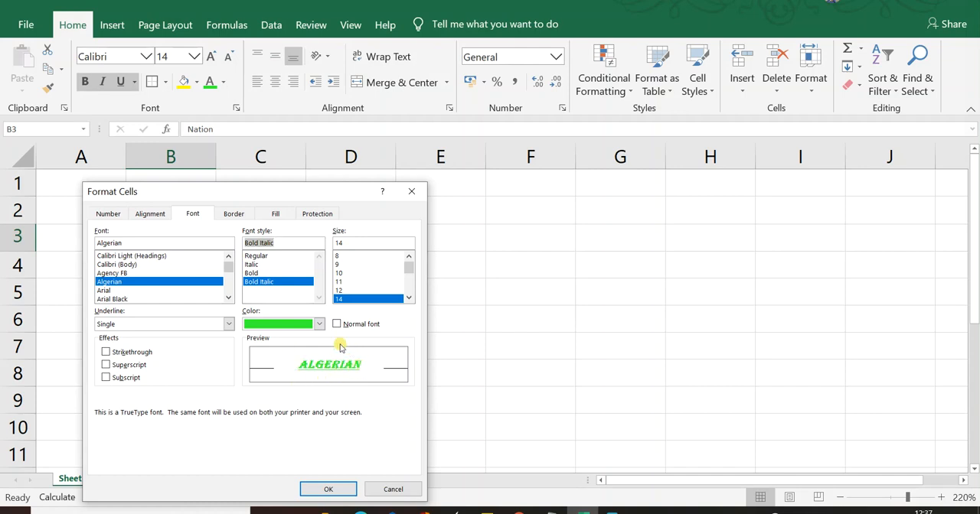
click(342, 291)
scroll(347, 301, down, 2)
click(340, 290)
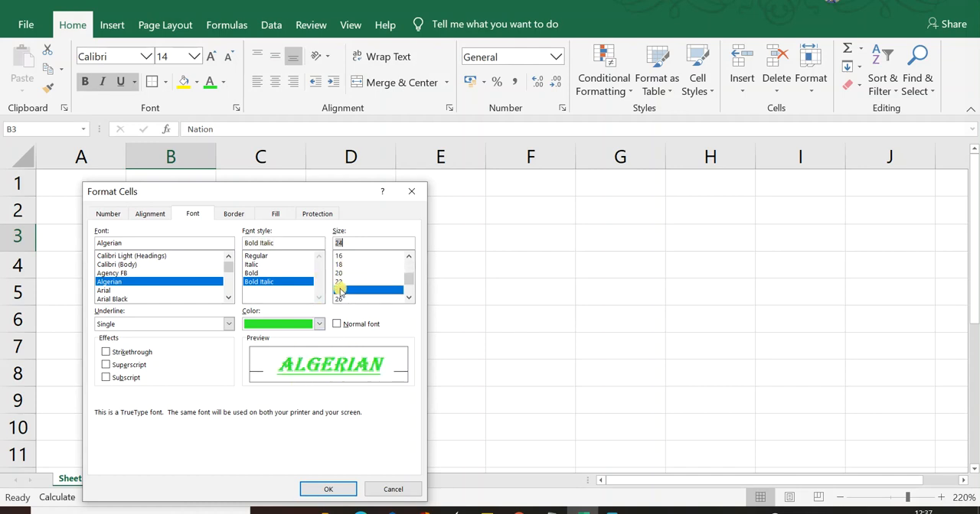
click(340, 298)
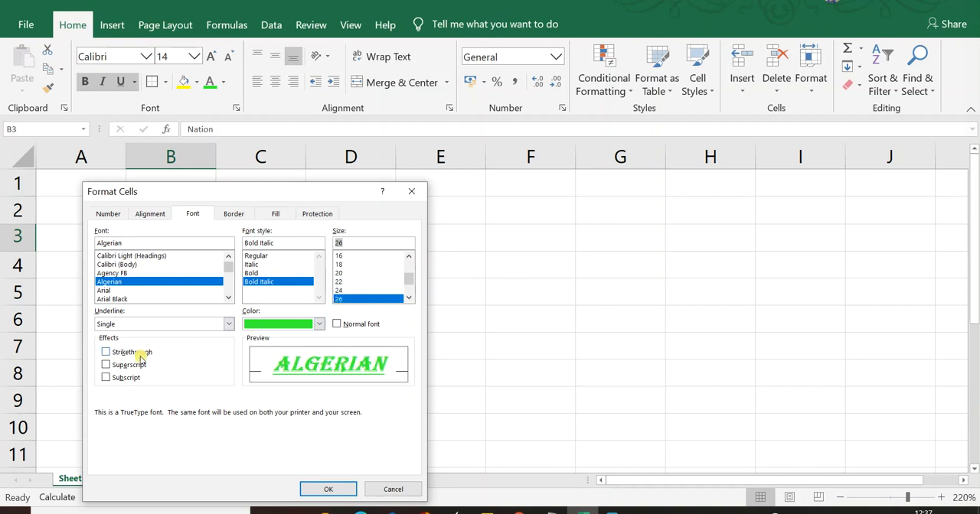
- Enable strikethrough for cell B3, and try the superscript and subscript effects before clearing both
click(107, 353)
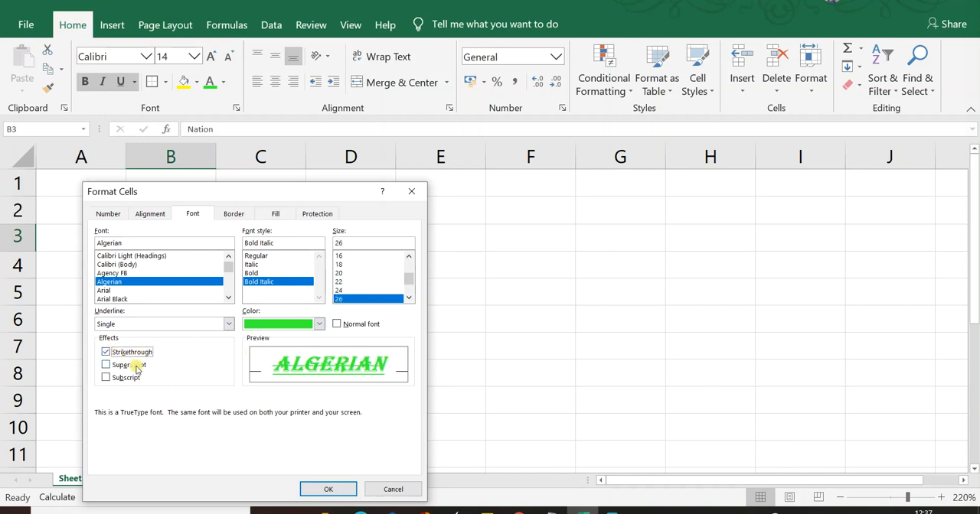
click(108, 366)
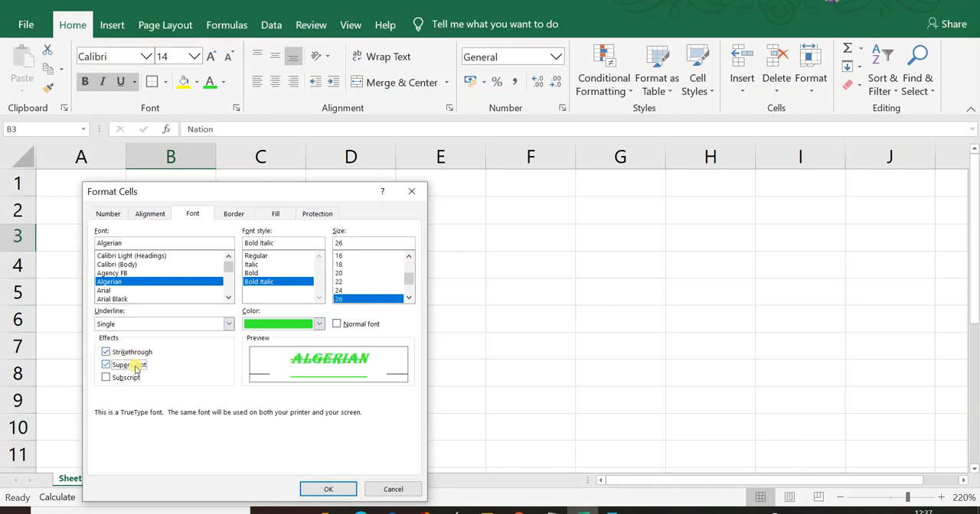
click(106, 378)
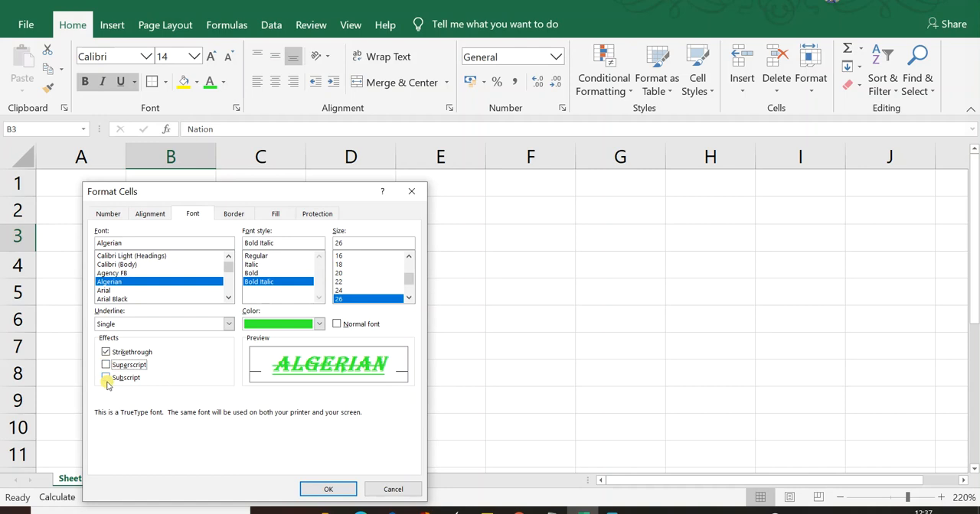
click(106, 378)
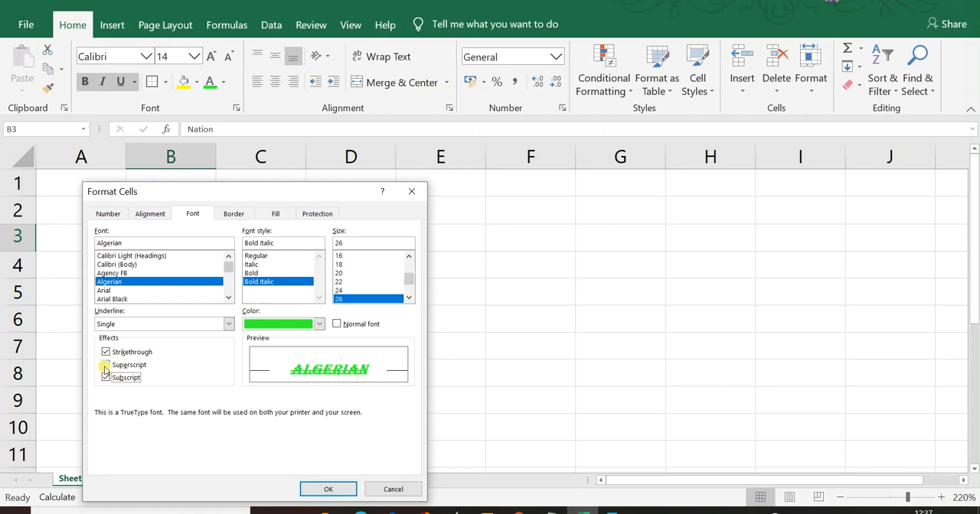
click(106, 365)
click(106, 365)
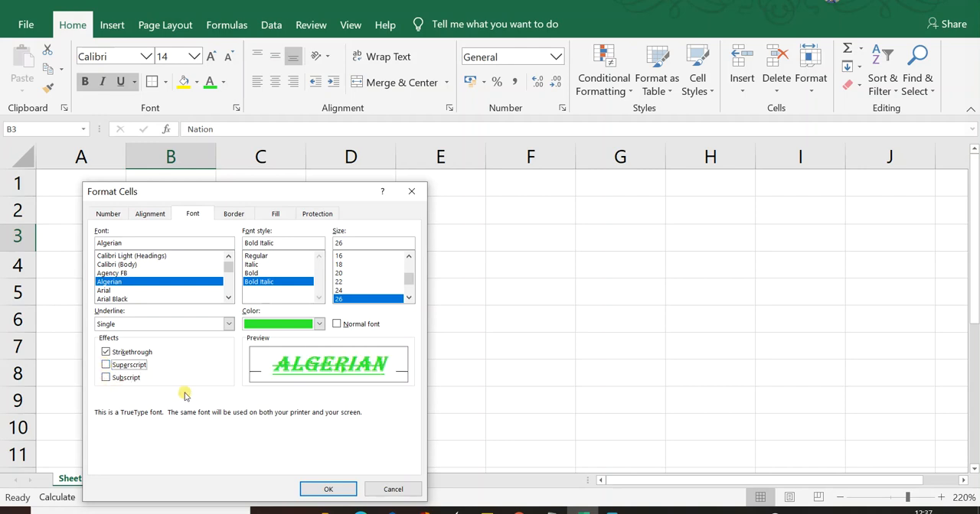
- Review the border, fill, protection and Currency number format options for cell B3, and close Format Cells without applying changes
click(237, 216)
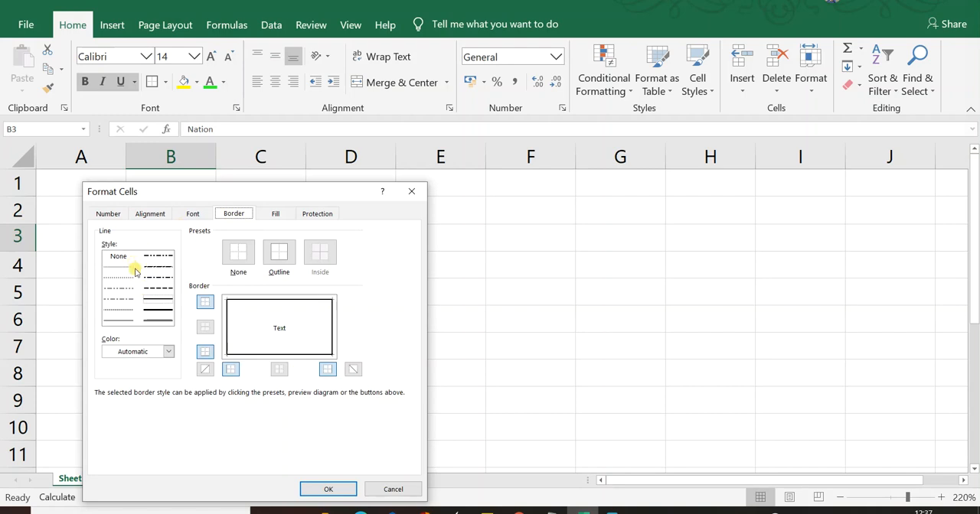
click(275, 215)
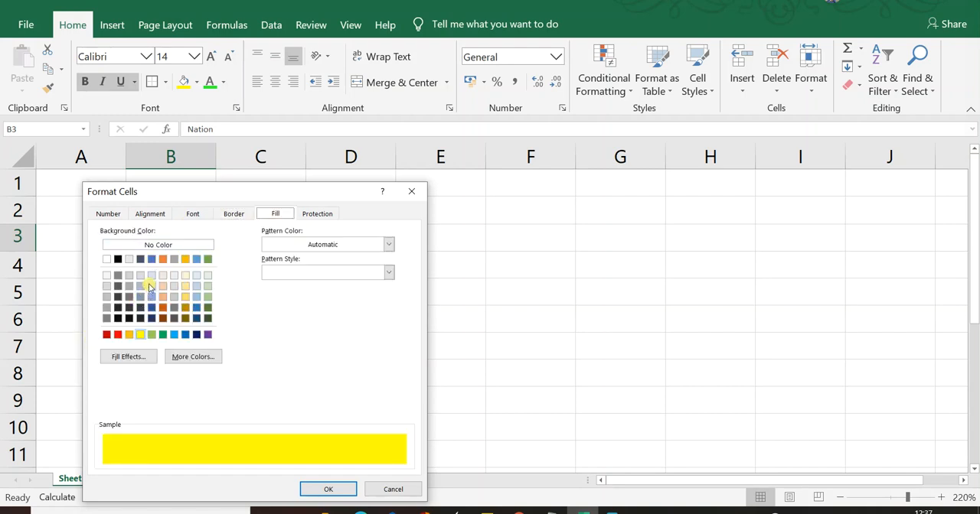
click(323, 214)
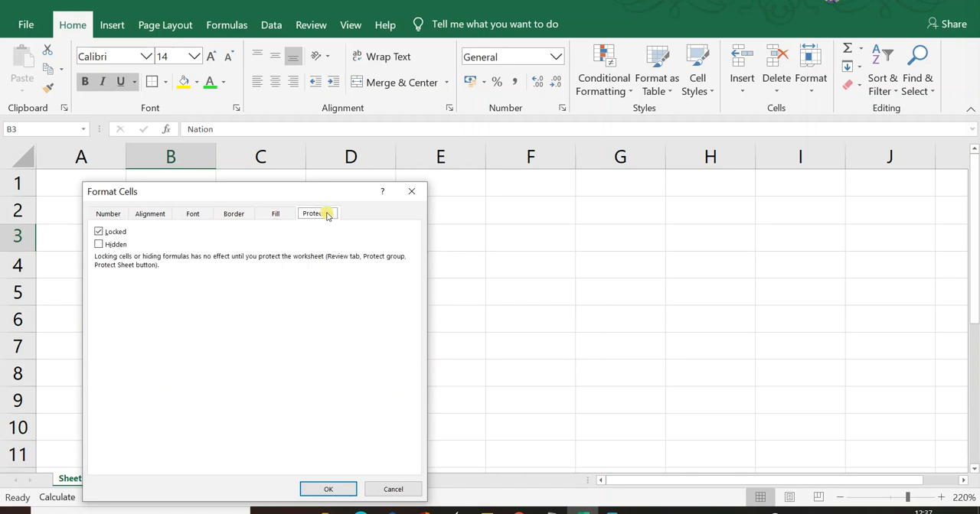
click(111, 215)
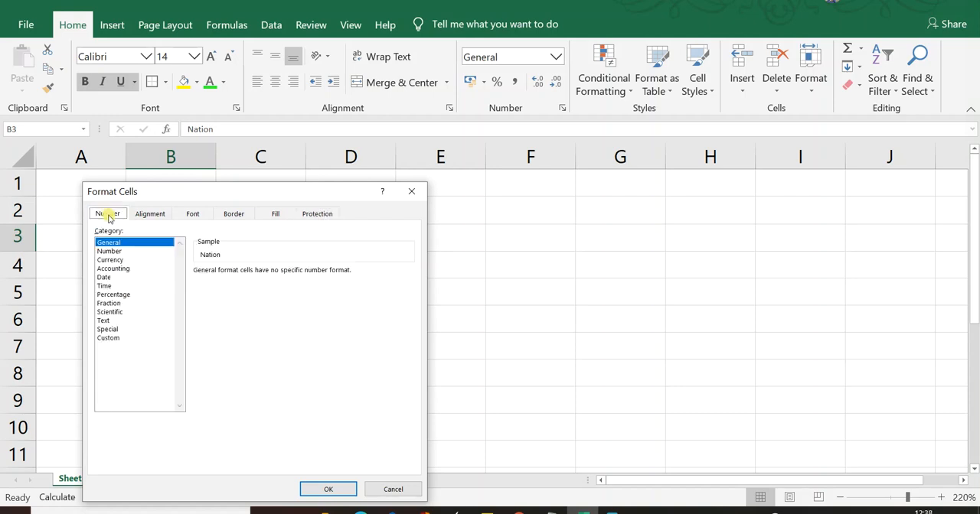
click(109, 251)
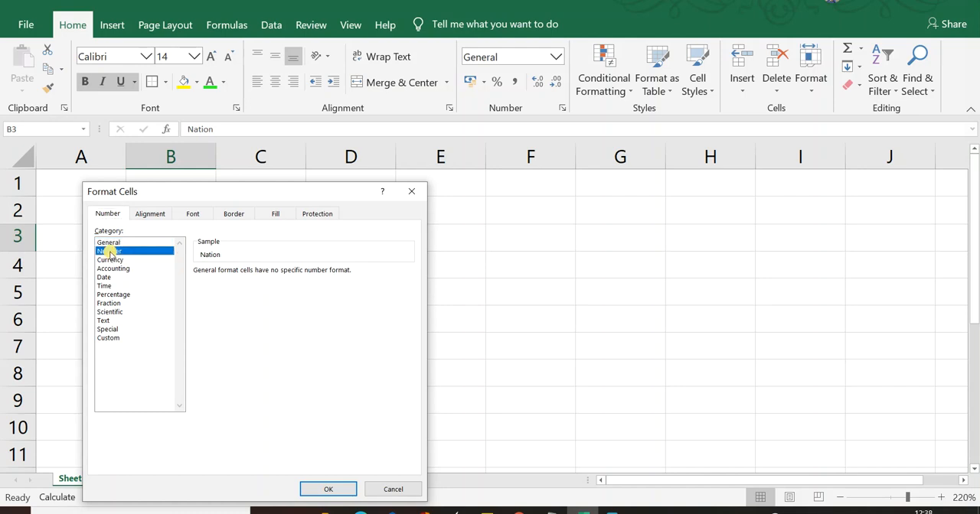
click(110, 260)
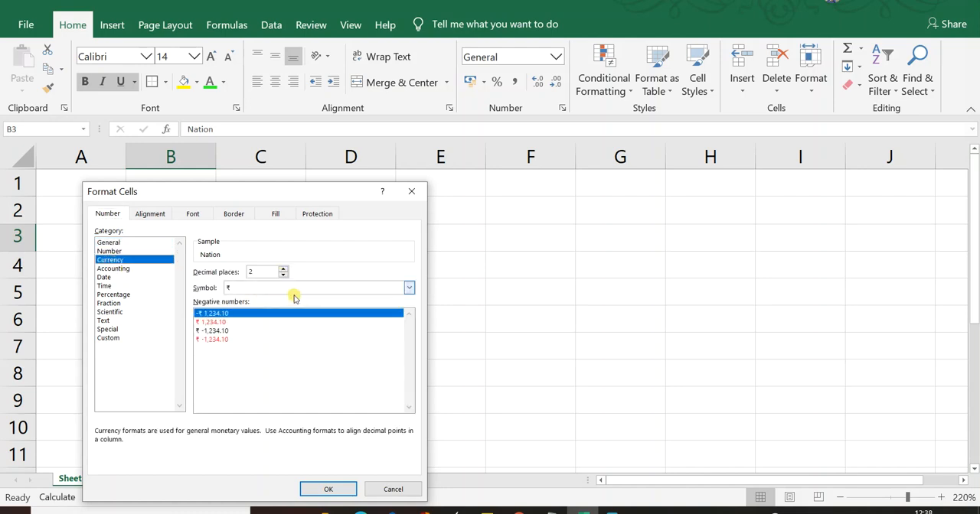
key(Return)
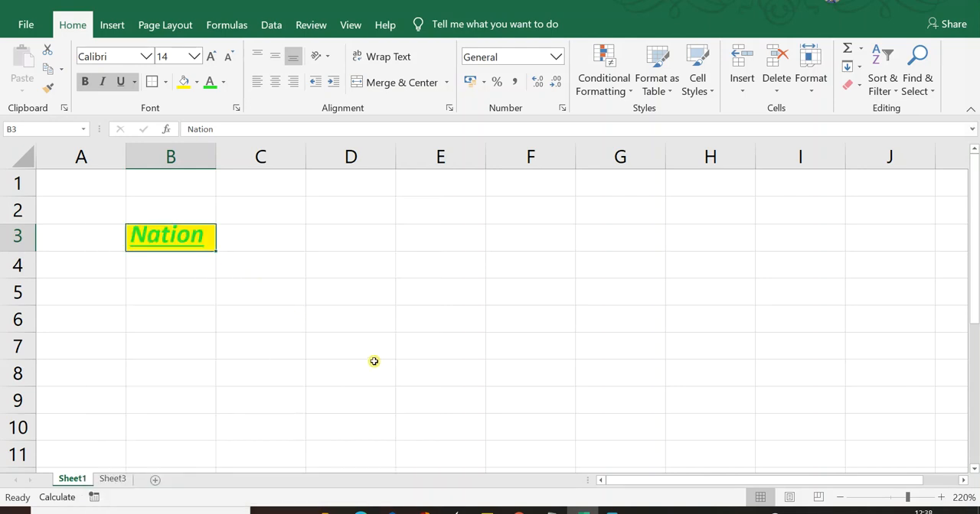
- Enter 100 in cell D5
click(348, 289)
text(100)
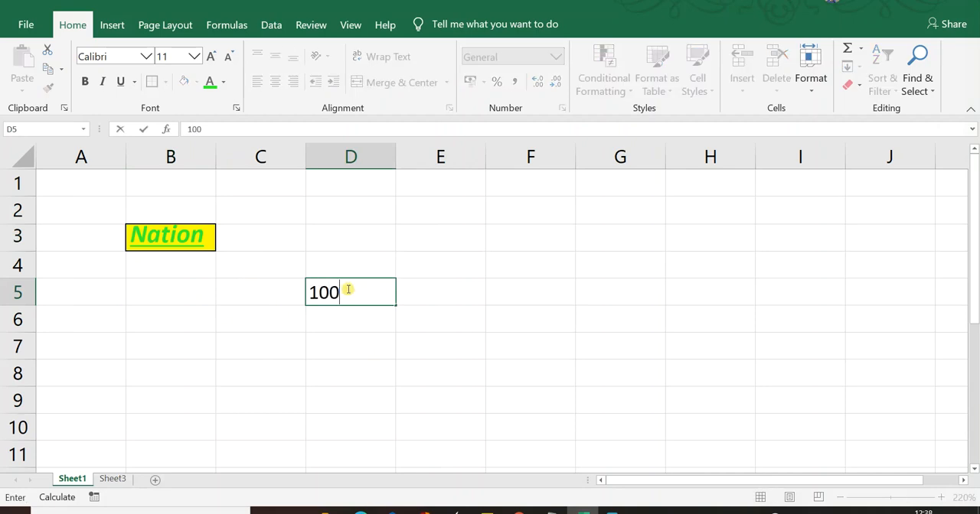
key(Return)
- Open Format Cells for cell D5 and choose the Currency number format with the ₹ symbol
click(348, 289)
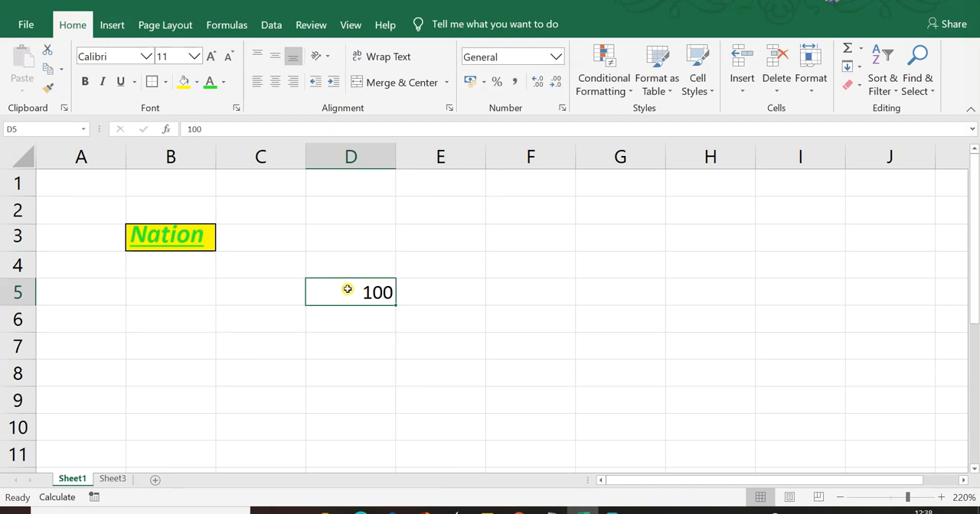
right_click(348, 289)
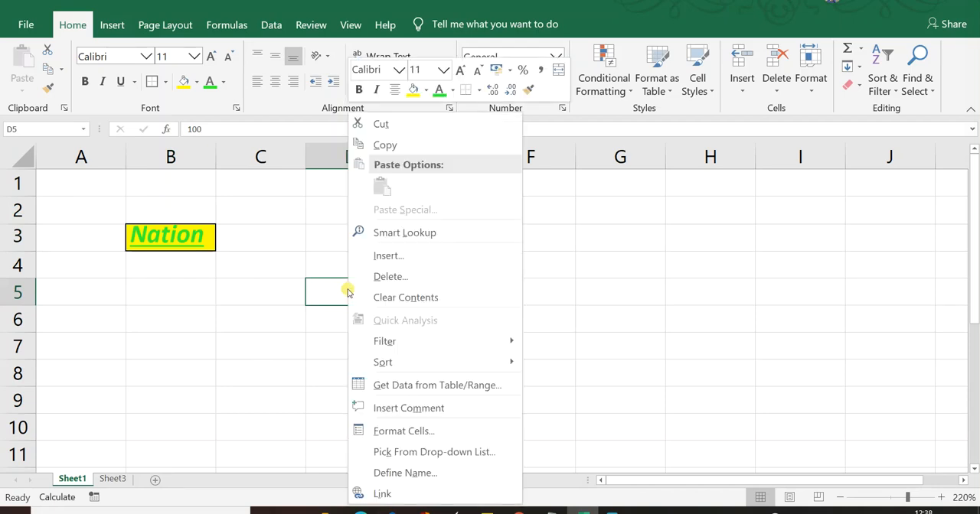
click(419, 435)
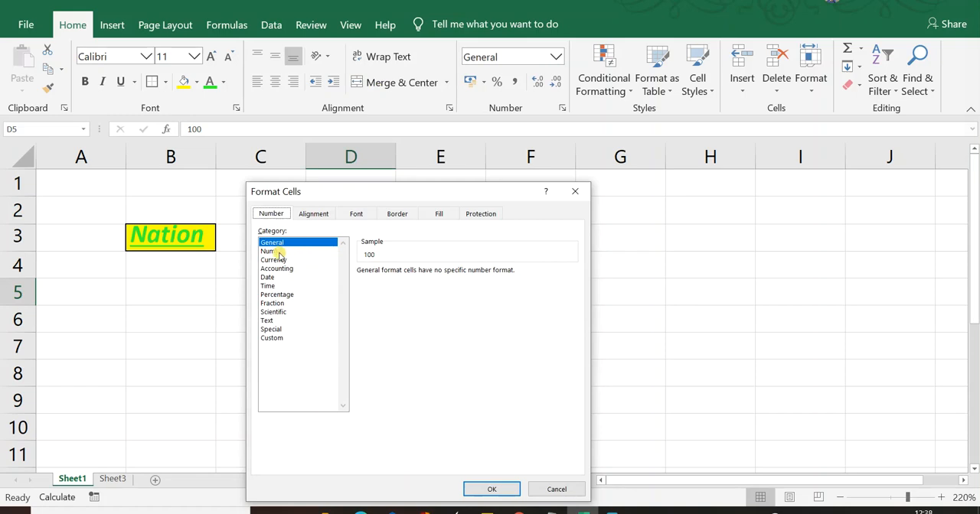
click(276, 260)
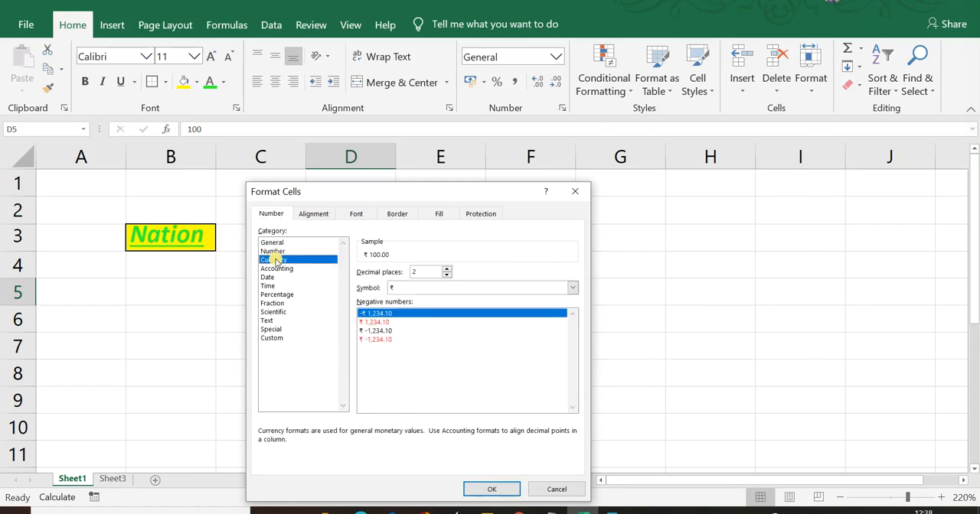
click(442, 288)
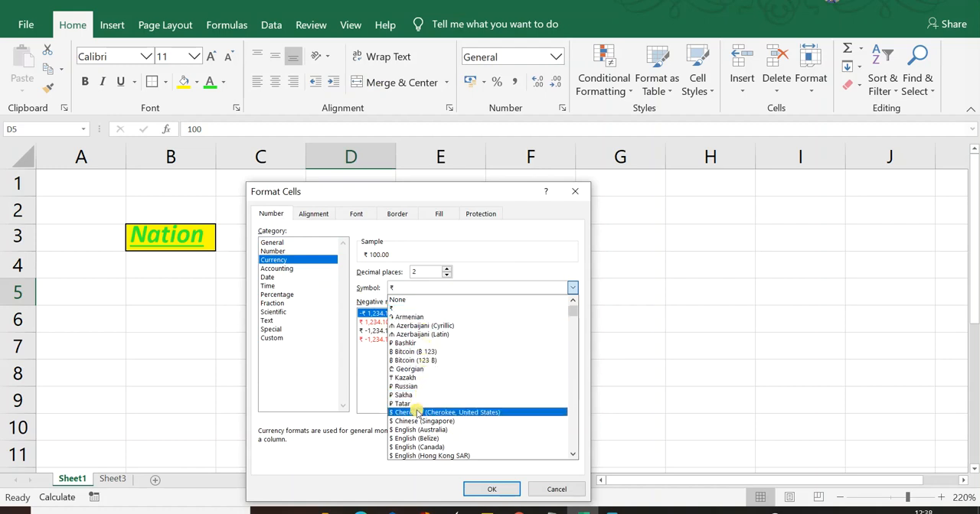
scroll(417, 406, down, 2)
scroll(417, 414, down, 2)
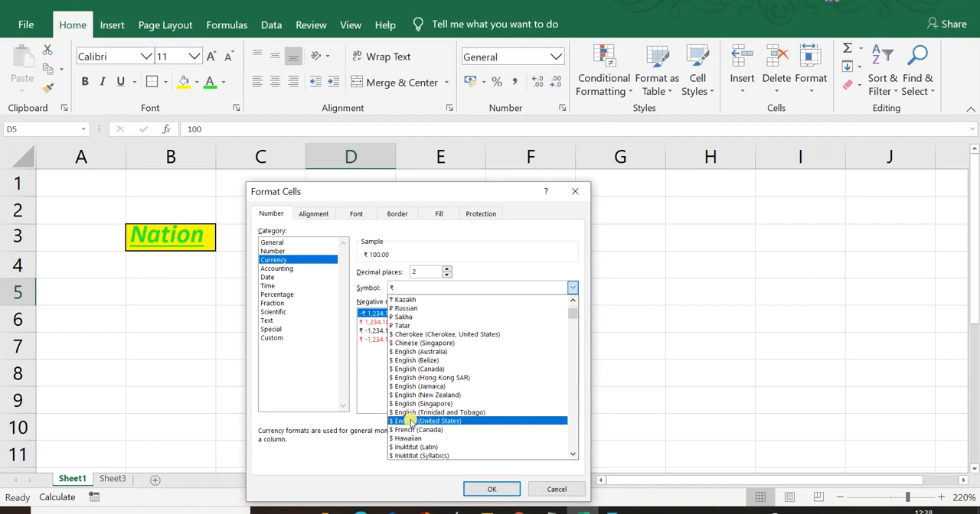
scroll(421, 394, down, 3)
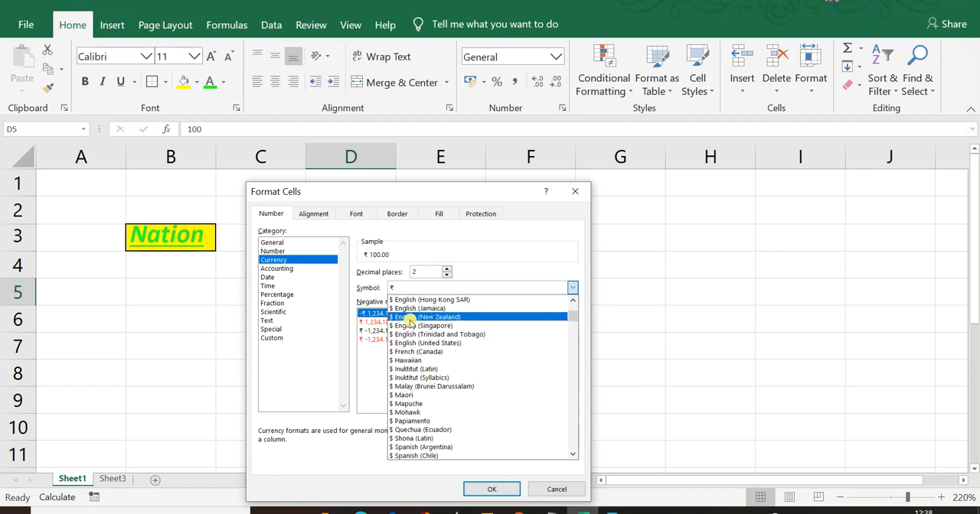
scroll(440, 337, up, 6)
scroll(444, 322, up, 2)
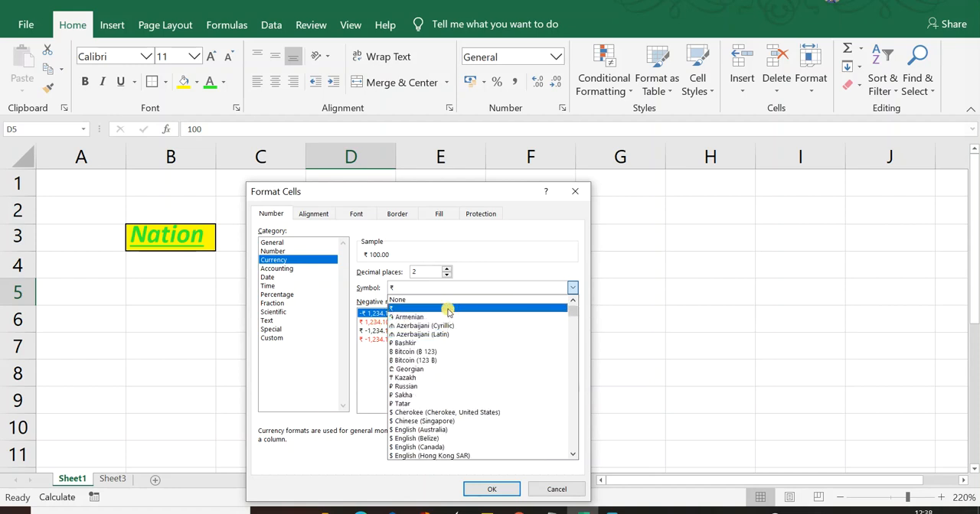
click(447, 307)
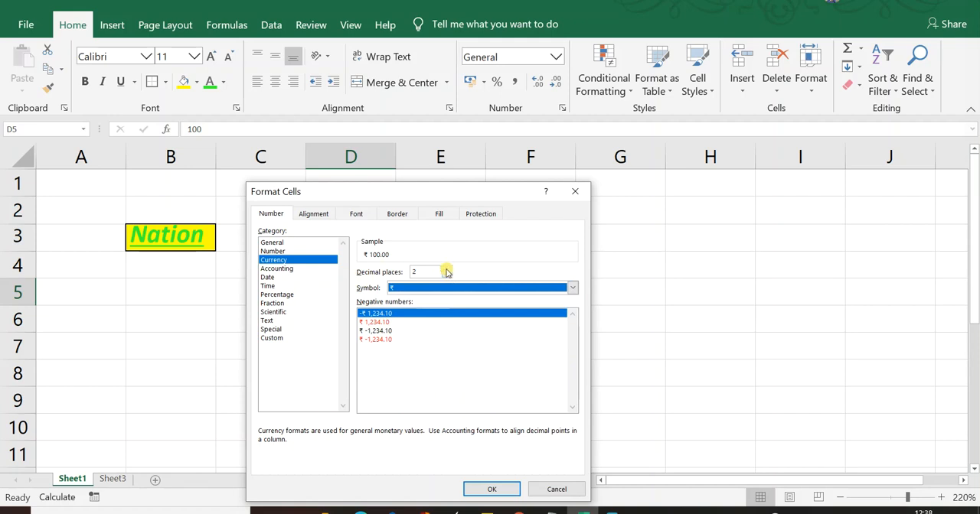
- Set the currency format of cell D5 to 1 decimal place
click(447, 269)
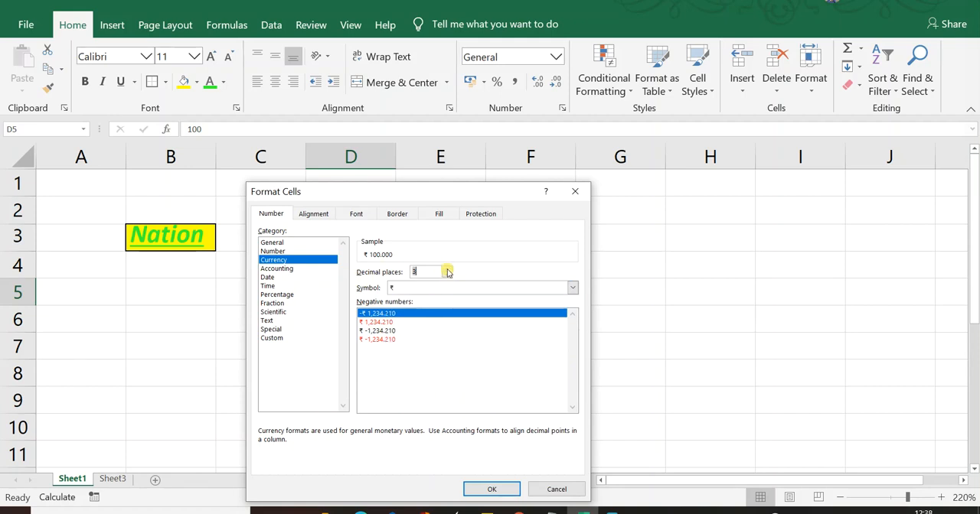
click(448, 276)
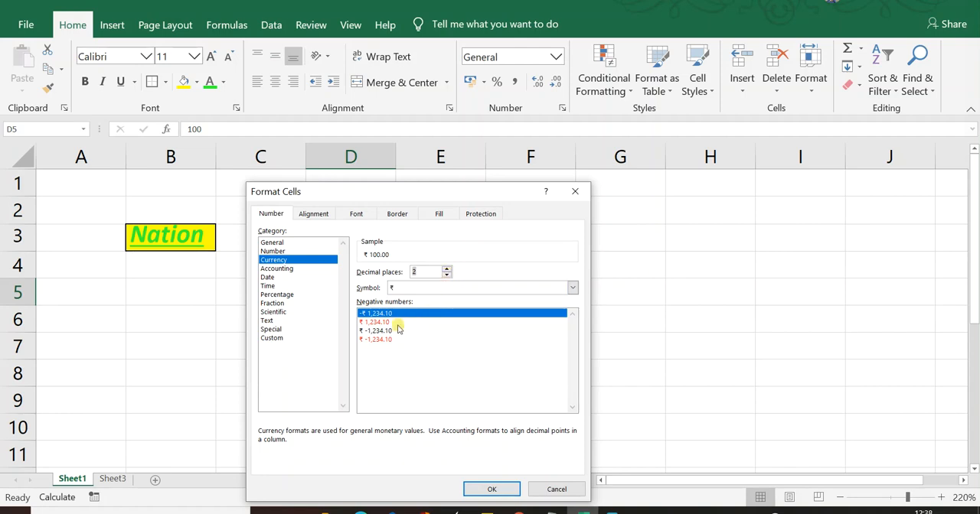
click(448, 277)
- Choose the red negative number format without a minus sign (₹ 1,234.0) for cell D5
click(386, 322)
click(390, 314)
click(392, 321)
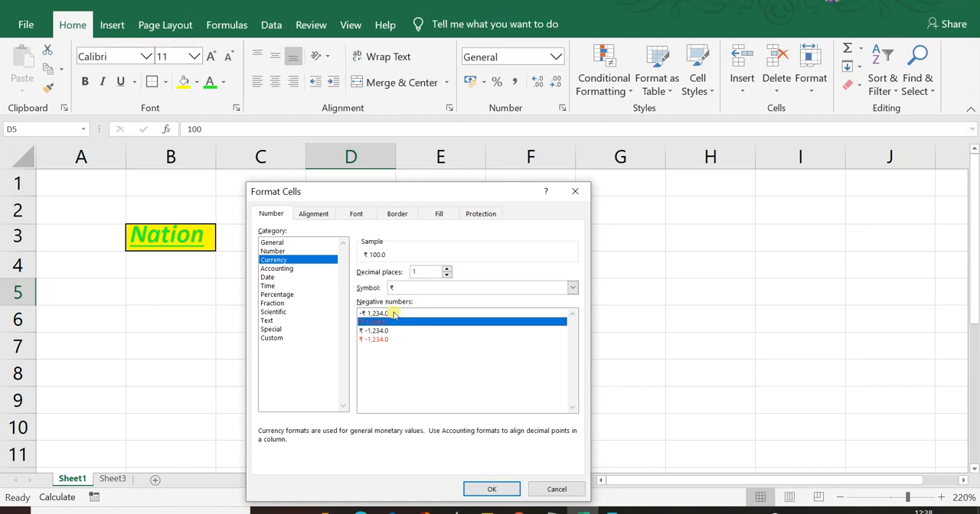
click(392, 313)
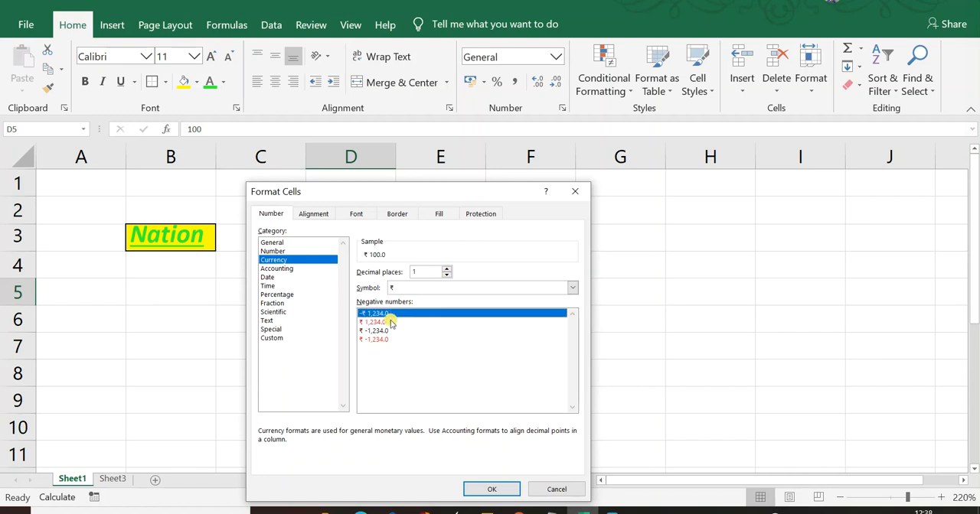
click(390, 322)
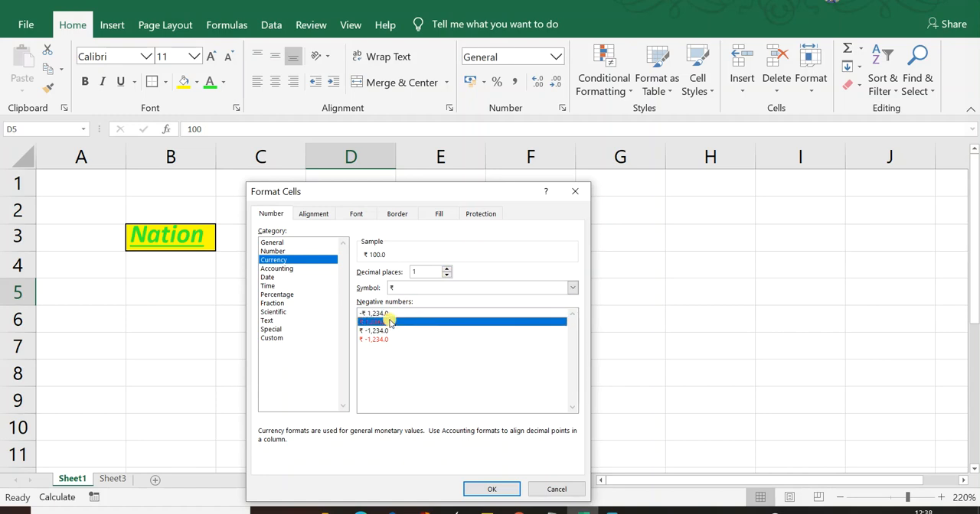
- Set the currency format of cell D5 to 2 decimal places and apply it
click(449, 276)
click(448, 269)
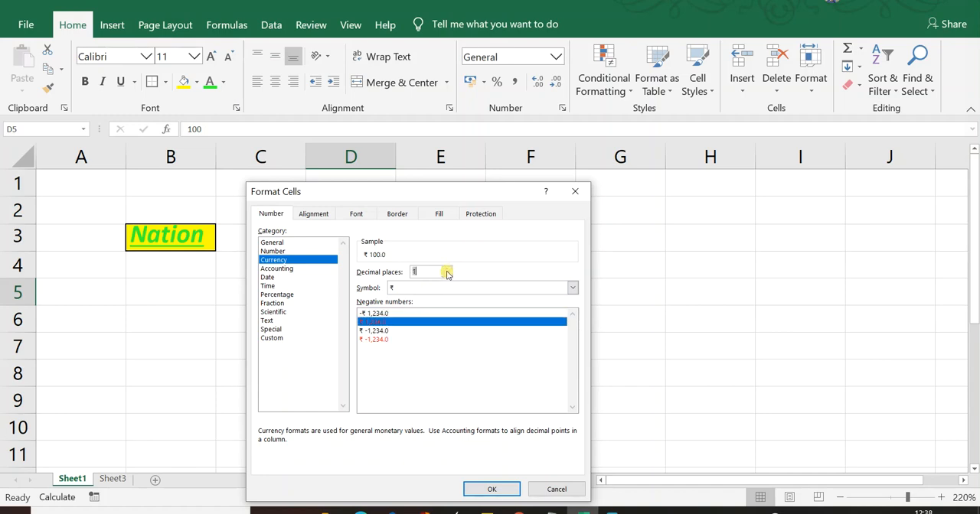
click(447, 270)
click(486, 489)
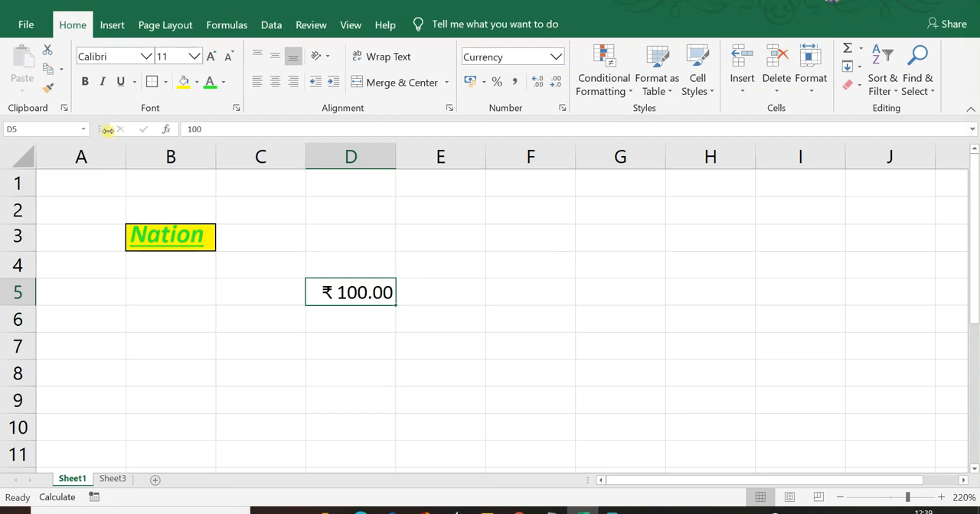
- Enter the date 10-02-1990 in cell D6
key(Return)
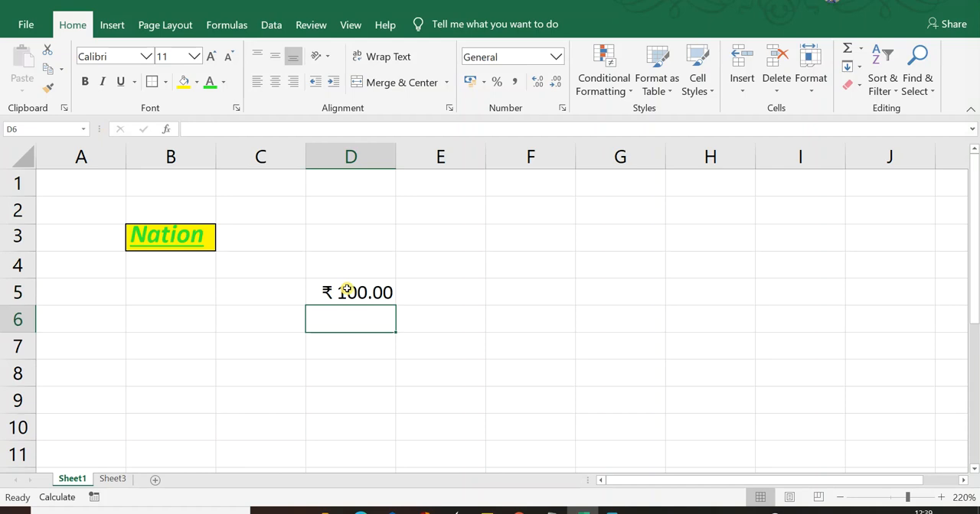
text(10-)
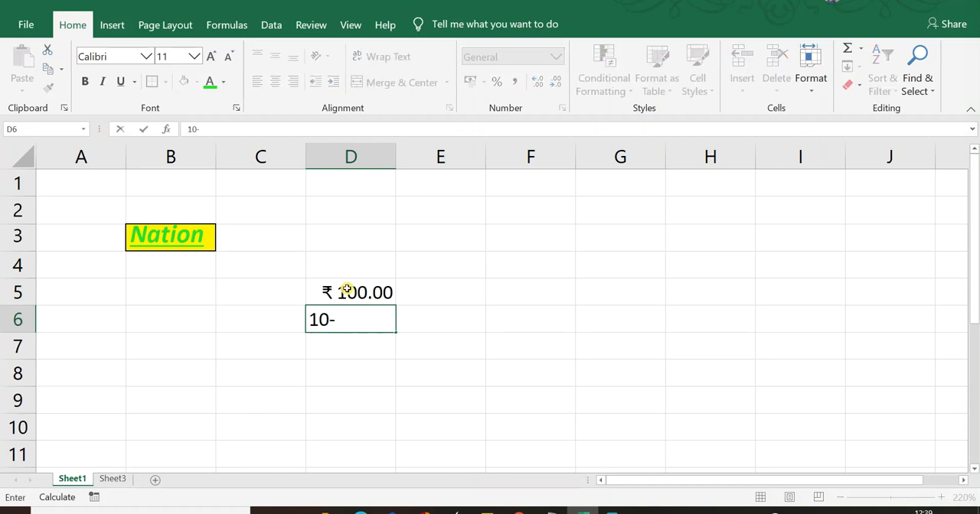
text(02-1990)
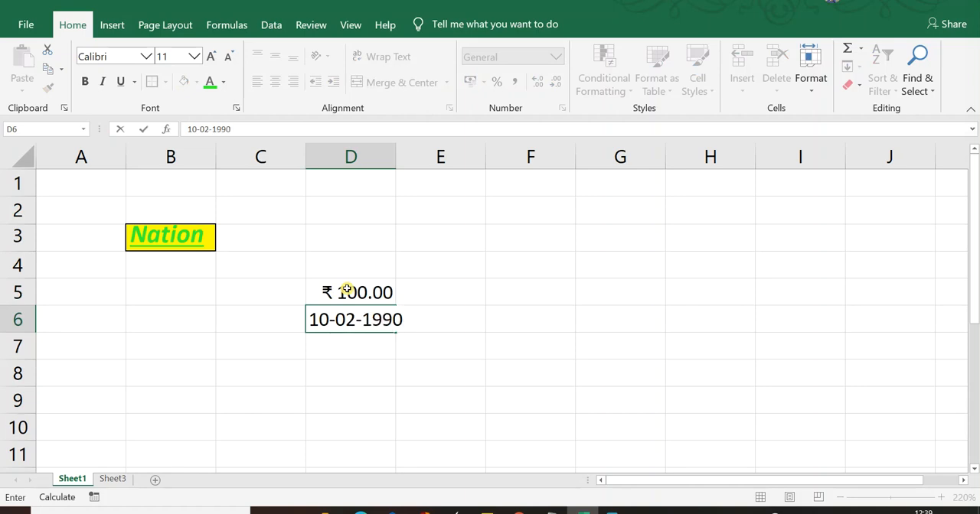
key(Return)
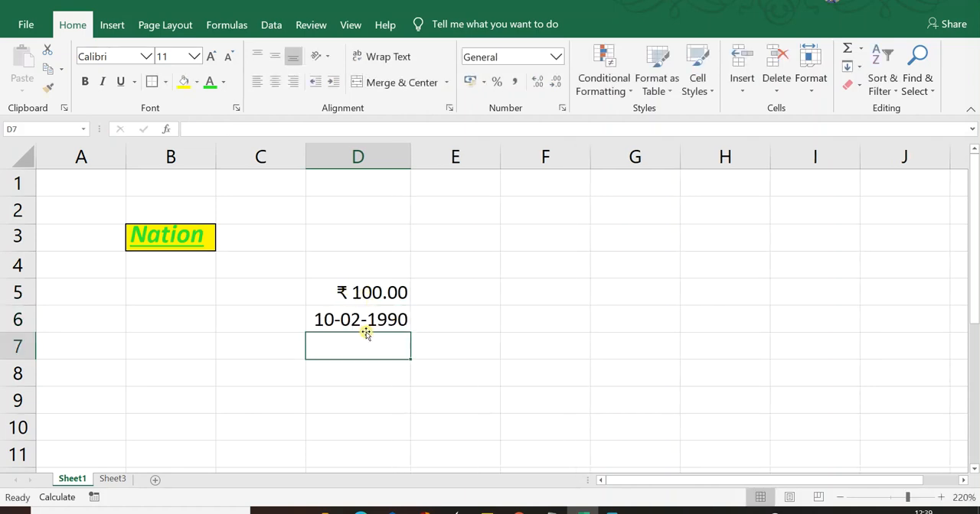
- Enter the date in cell D7 with slashes, as 10/02/1990
text(10/)
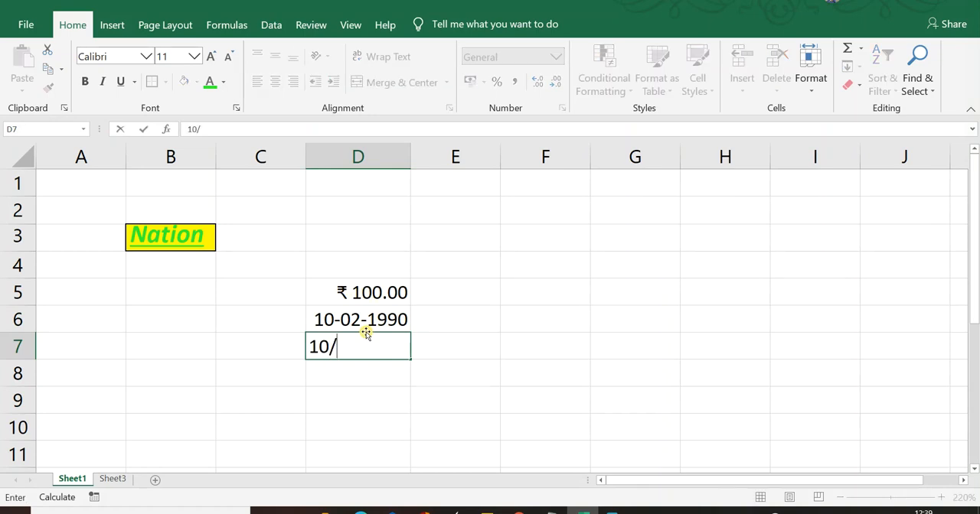
text(02/199)
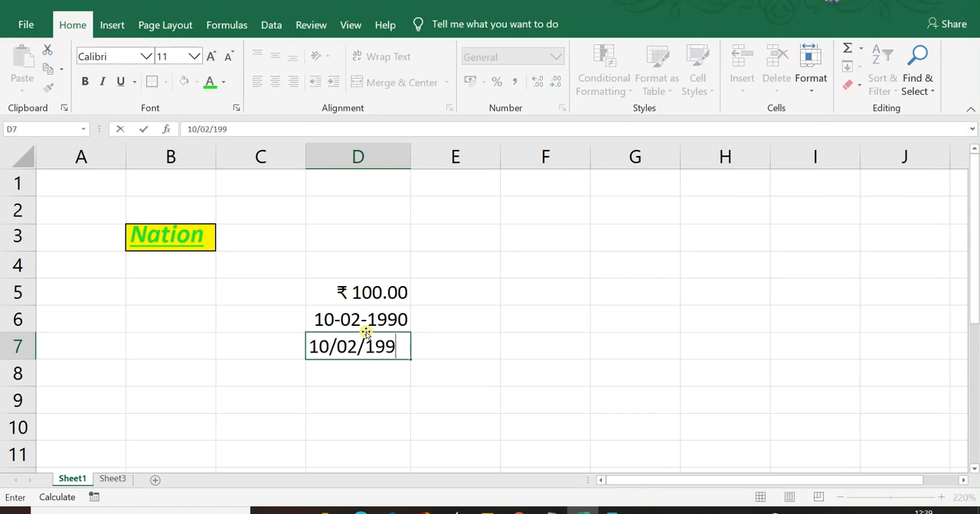
text(0)
key(Return)
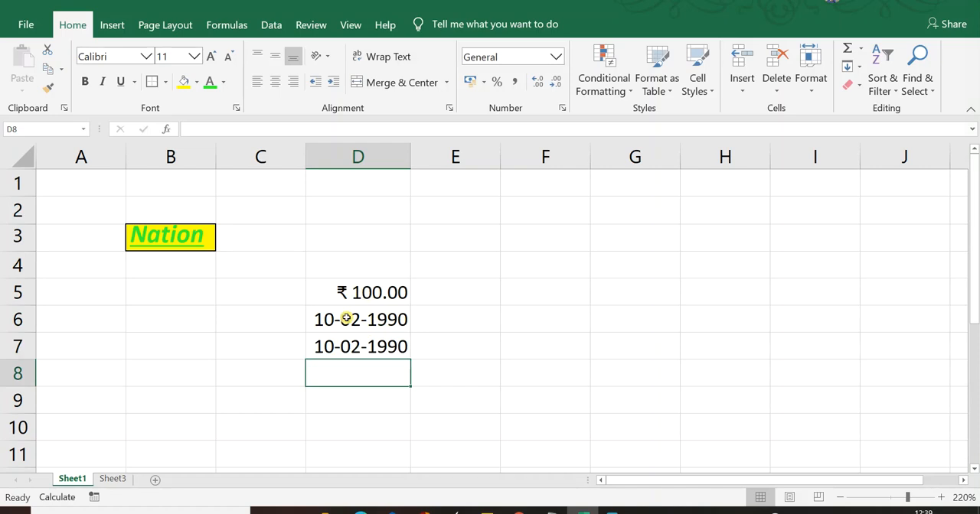
key(ctrl+p)
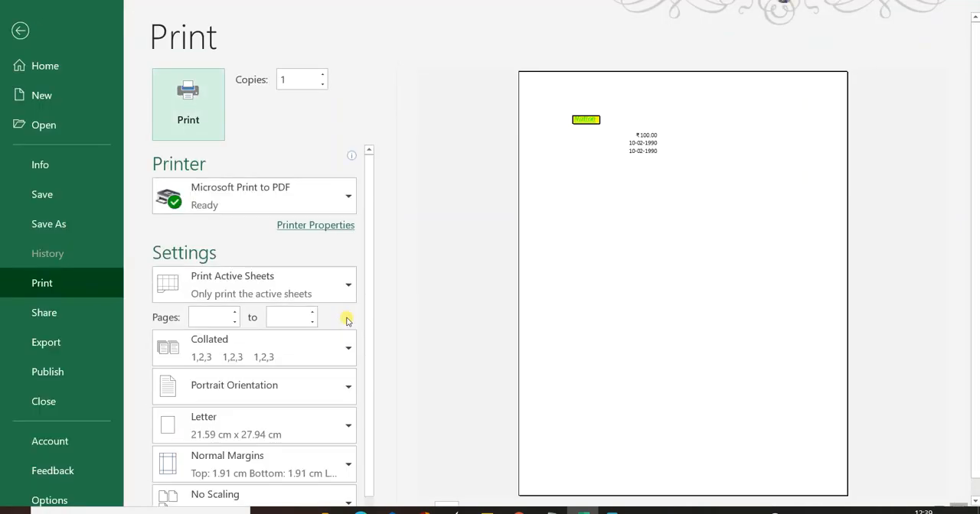
key(Escape)
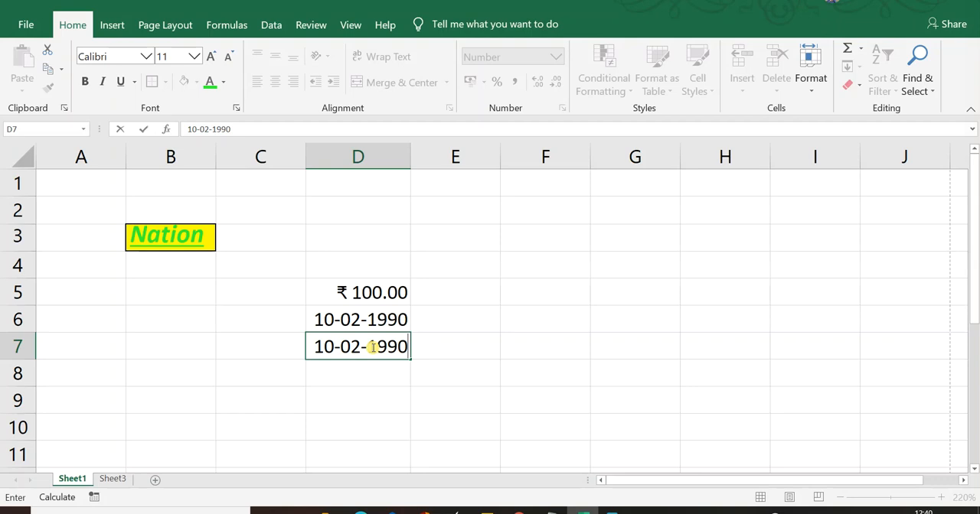
- Confirm 10-02-1990 in cell D7 and apply the Date number format of type "Wednesday, 14 March, 2012" to it
key(Return)
click(372, 347)
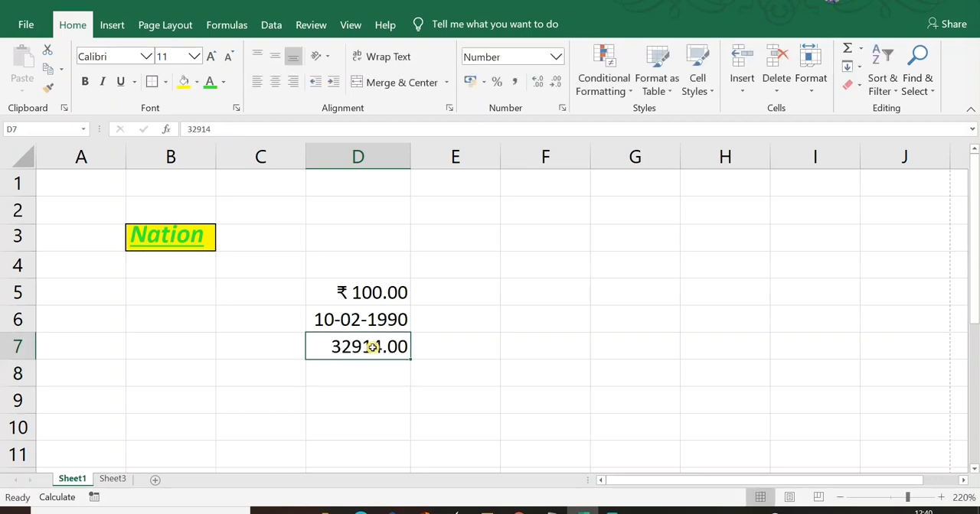
right_click(356, 346)
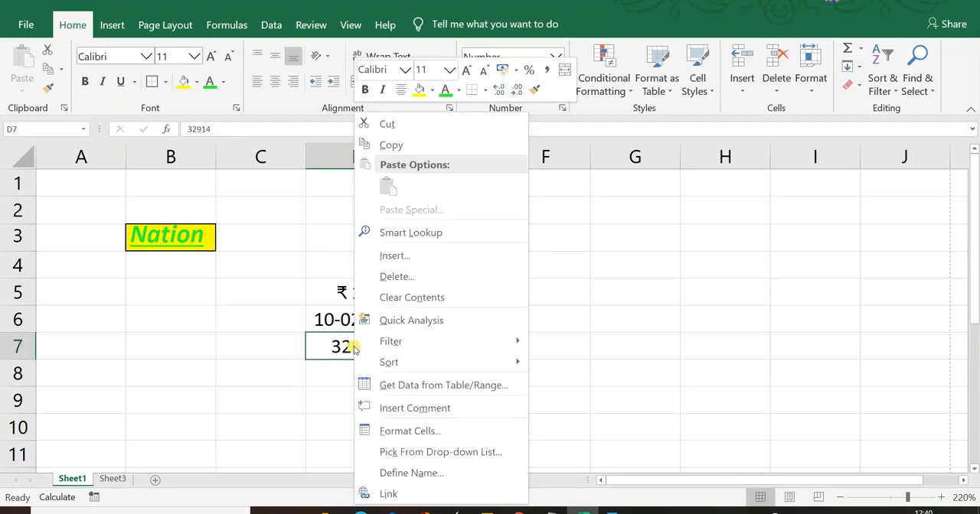
click(412, 431)
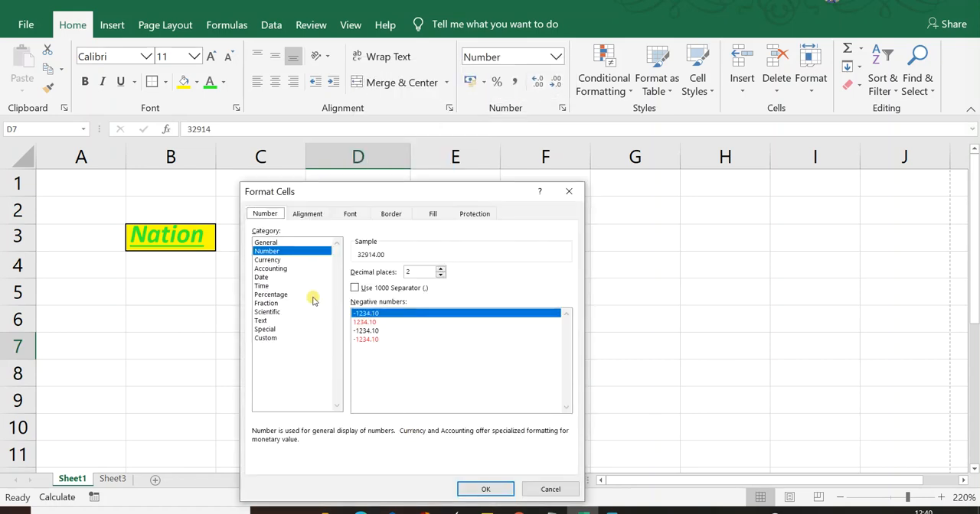
click(261, 278)
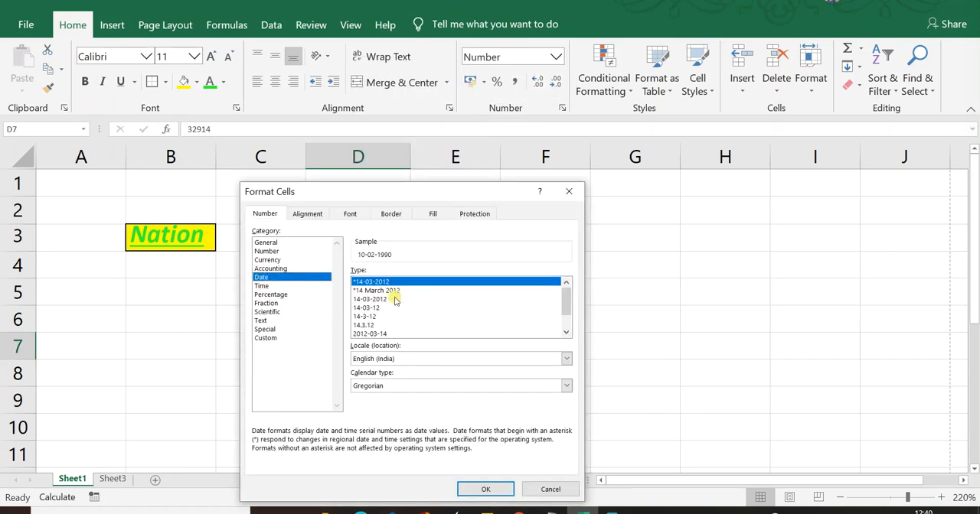
click(383, 291)
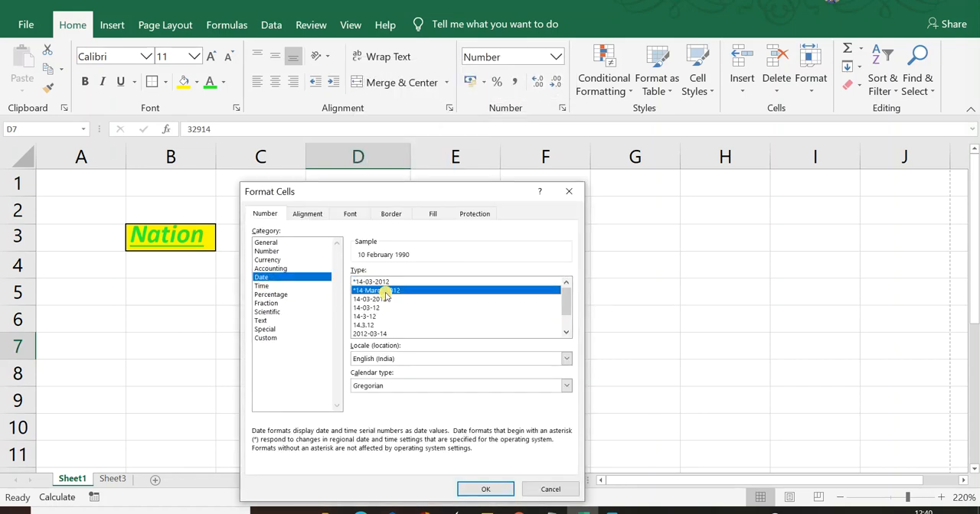
scroll(372, 325, down, 1)
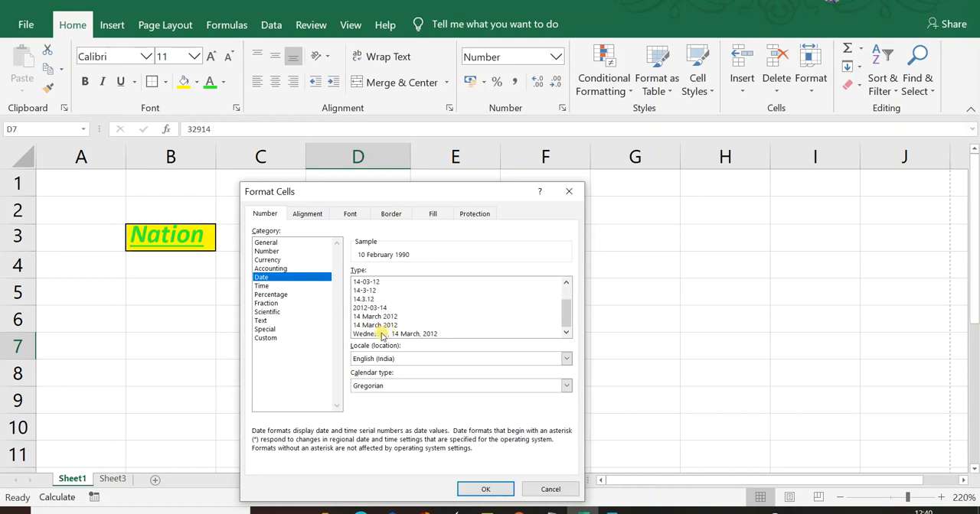
click(382, 335)
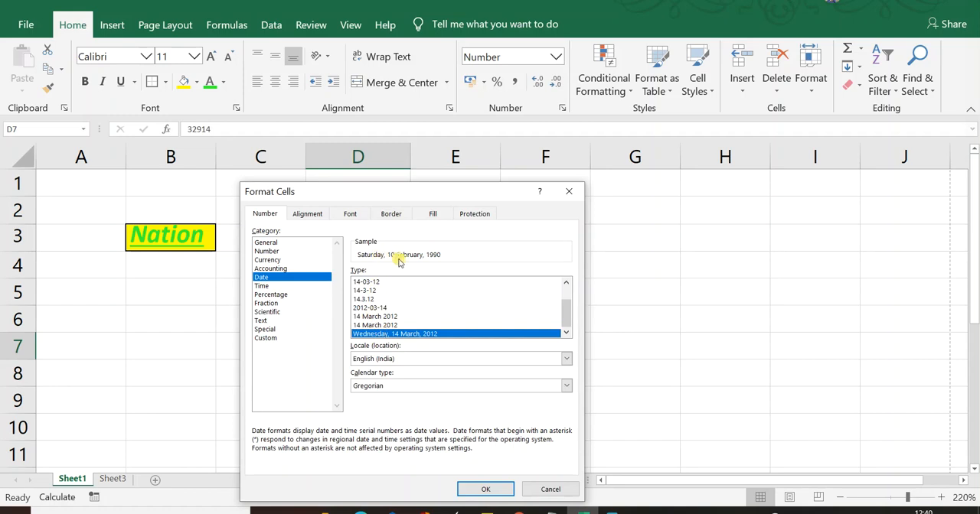
click(489, 490)
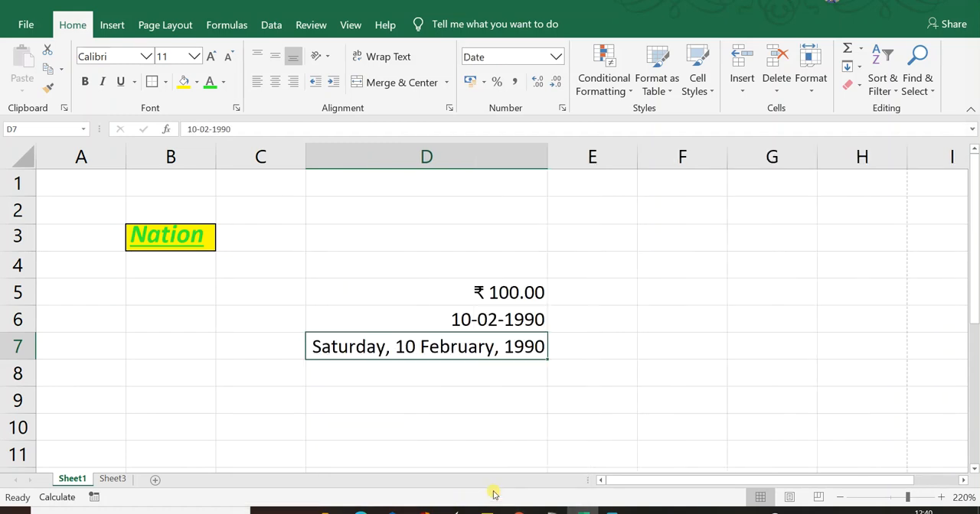
- Enter the time 11:30 in cell D8
click(441, 366)
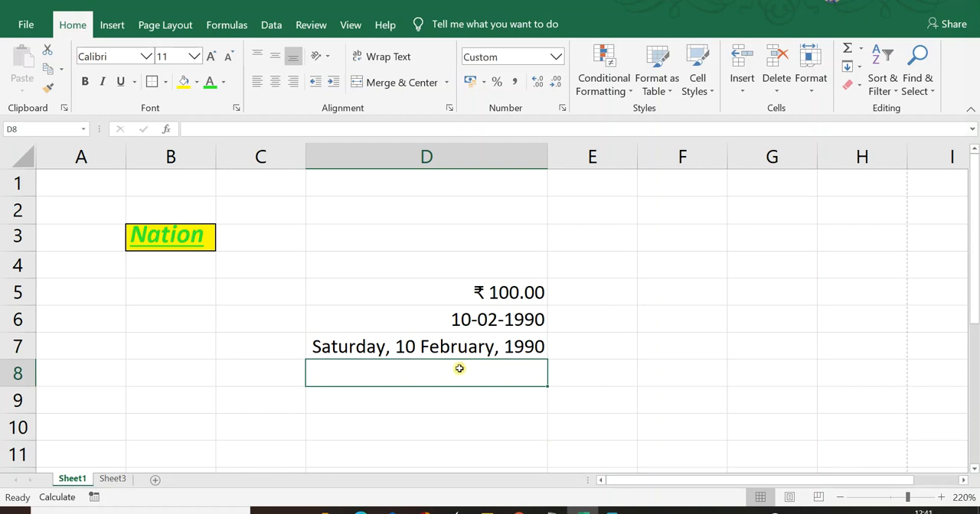
text(11:)
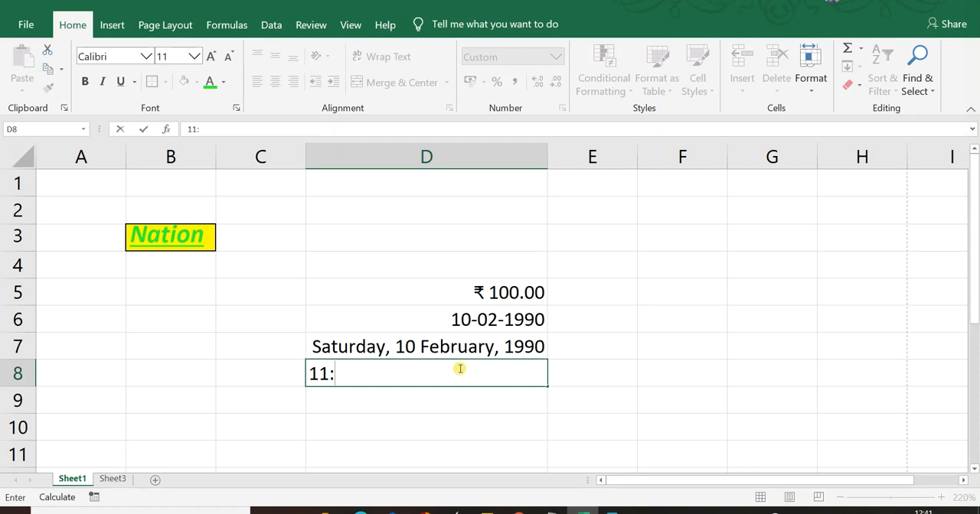
text(30)
key(Return)
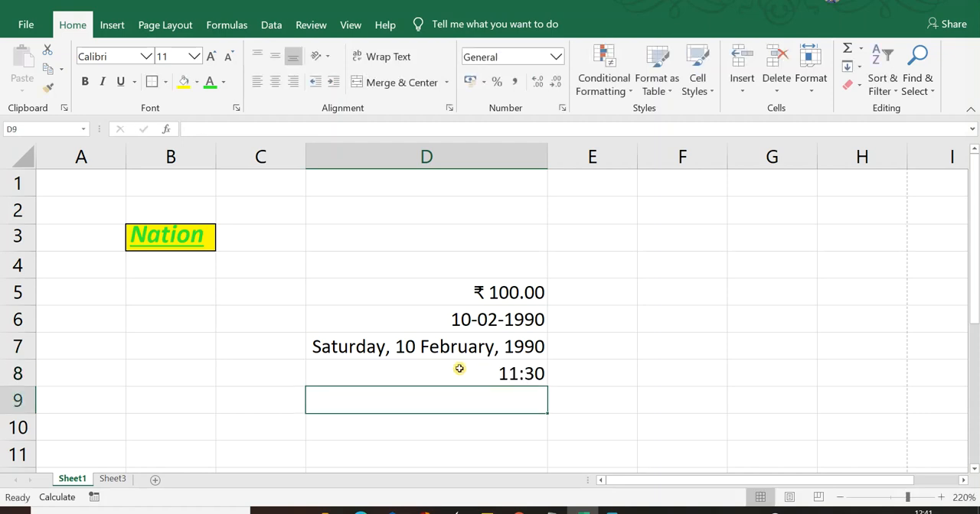
- Apply the custom number format h:mm AM/PM to the time in cell D8
click(460, 369)
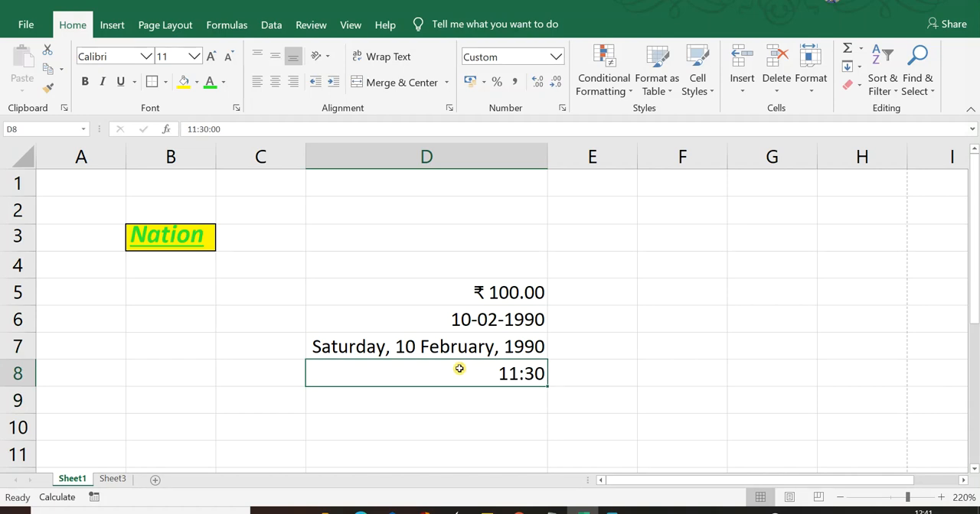
right_click(459, 369)
click(498, 431)
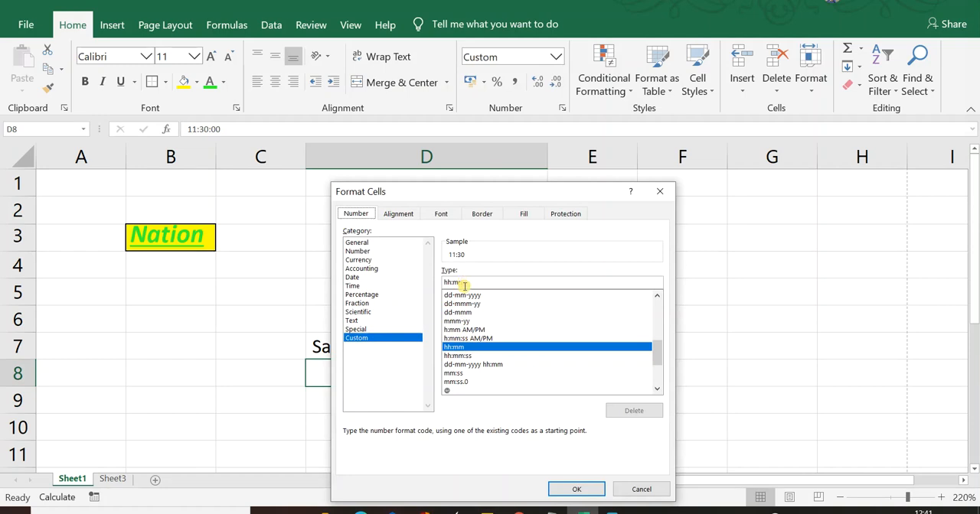
click(479, 330)
scroll(474, 360, down, 3)
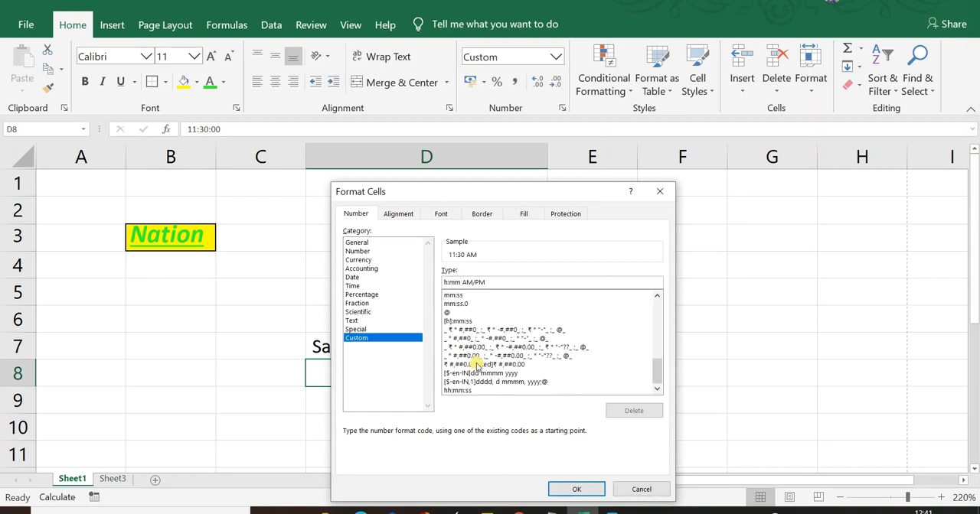
scroll(477, 365, up, 3)
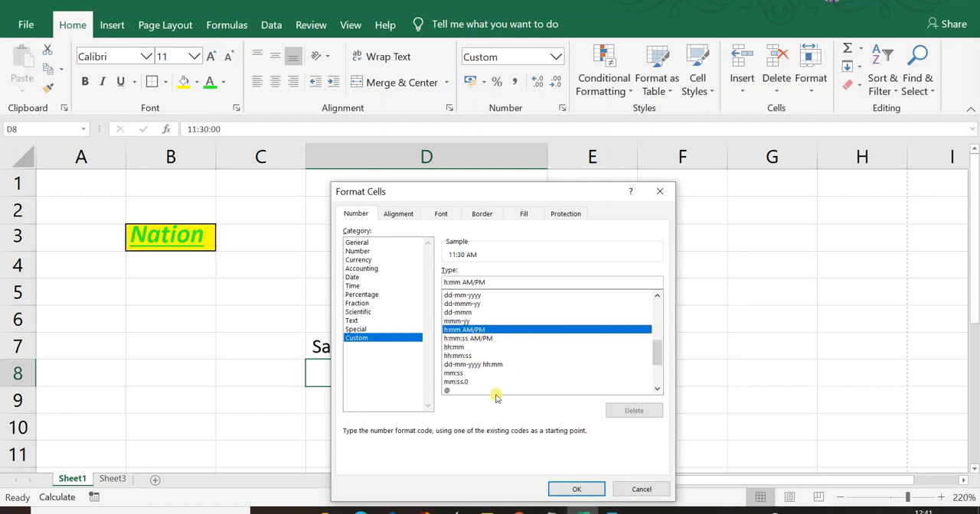
click(587, 490)
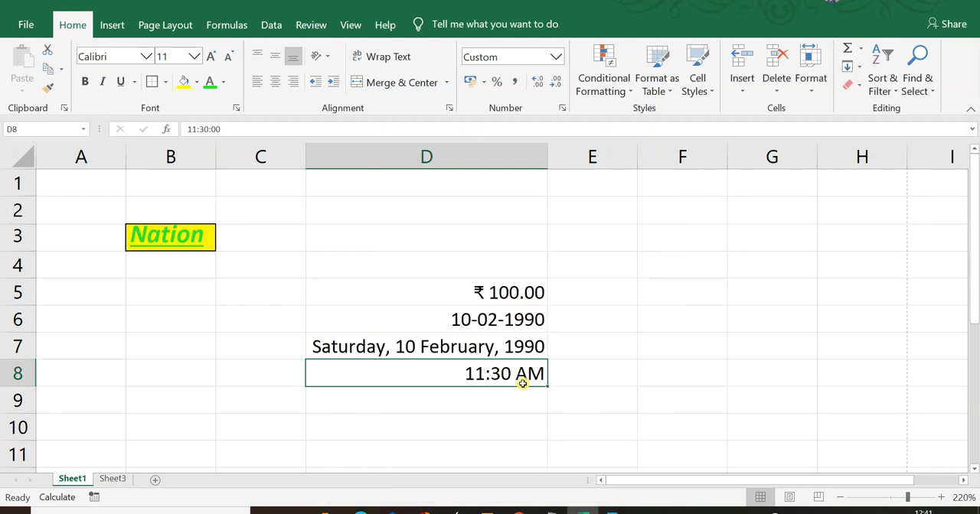
double_click(476, 376)
key(BackSpace)
key(BackSpace)
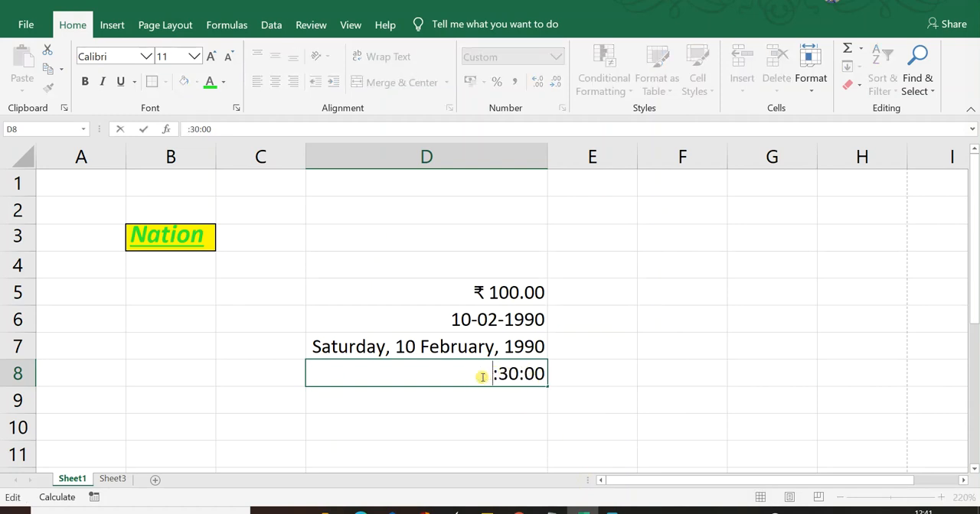
key(Escape)
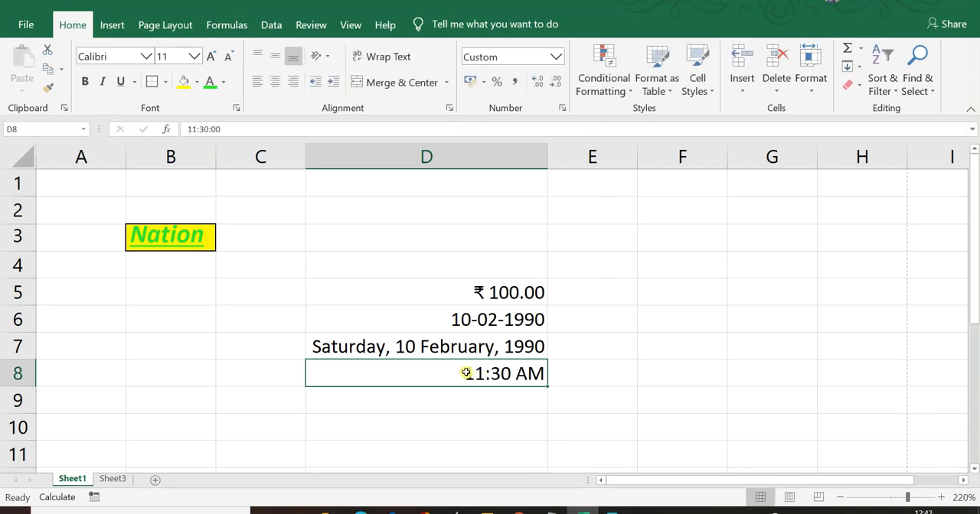
- Change the hour of the time in cell D8 to 12
double_click(464, 367)
key(Delete)
key(Delete)
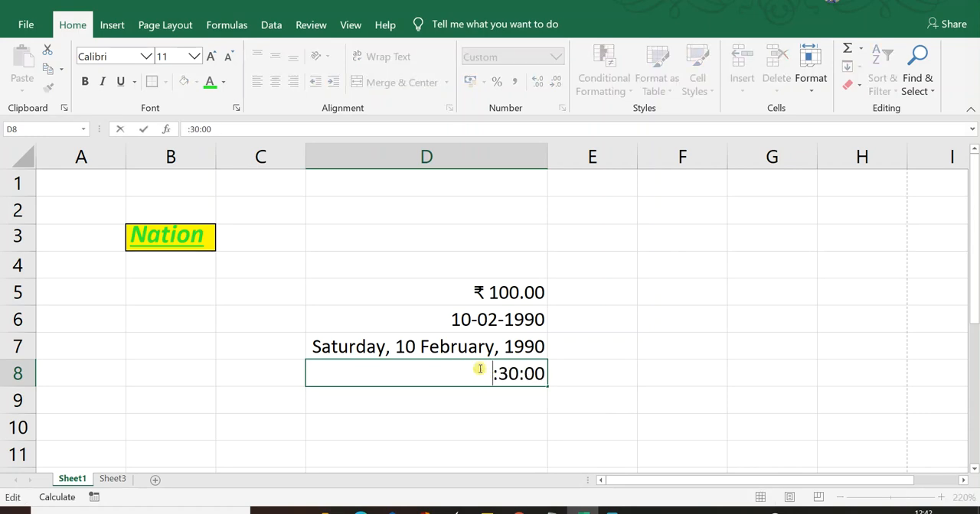
text(12)
key(Return)
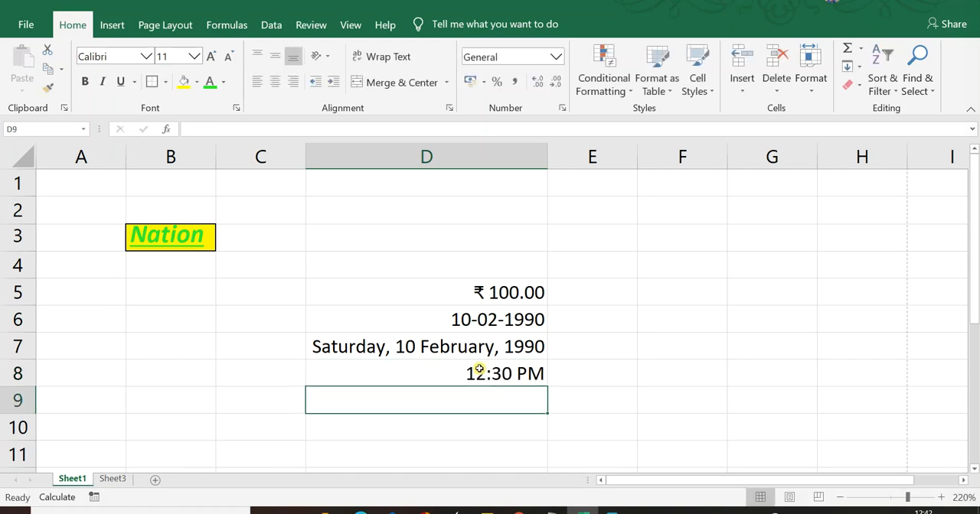
- Replace the time in cell D8 with 13:30
click(479, 369)
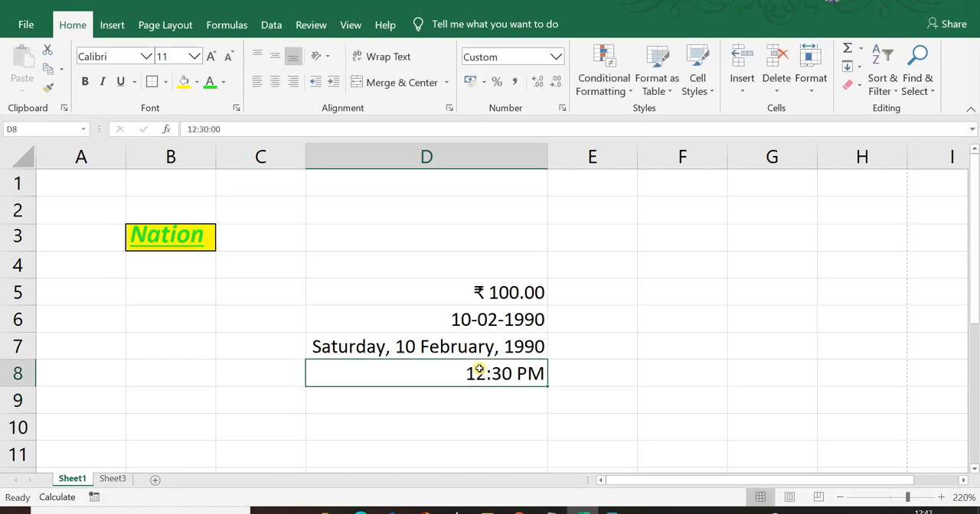
key(alt)
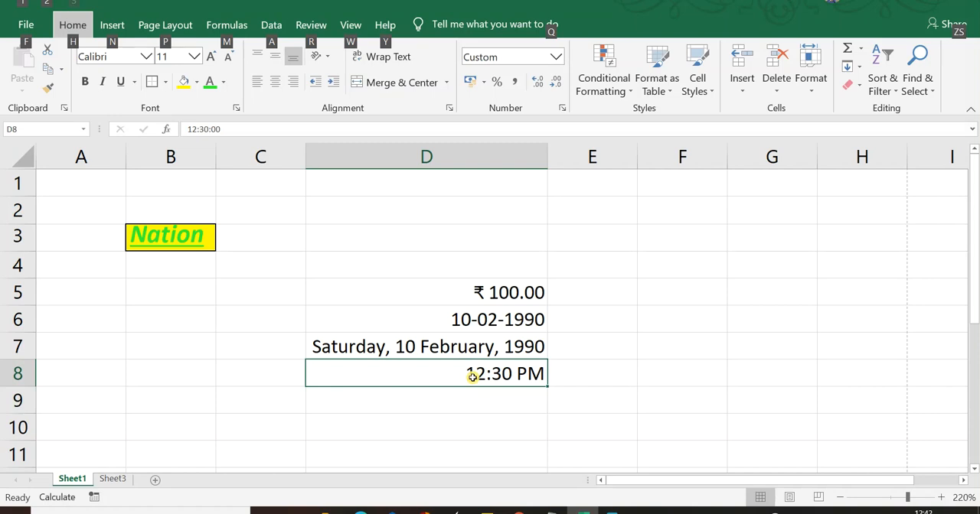
key(Escape)
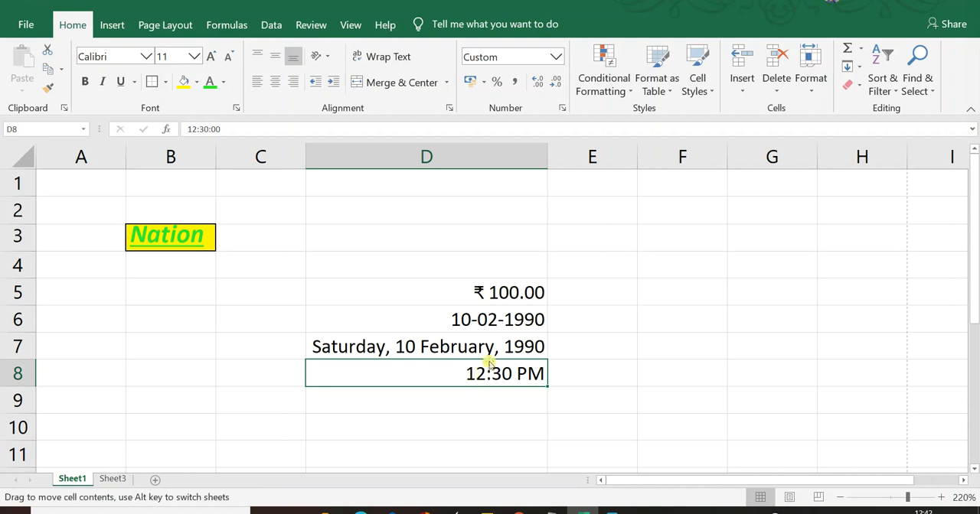
text(1)
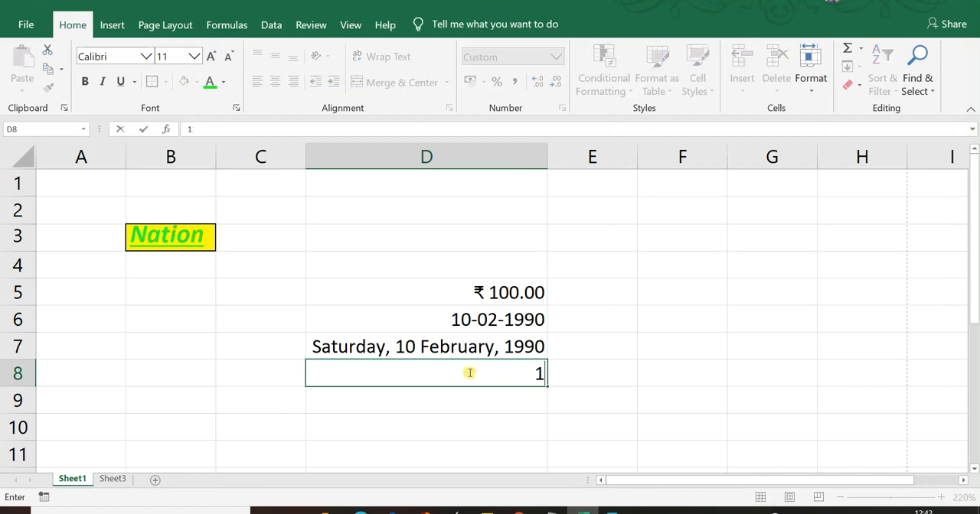
text(3:30)
key(Return)
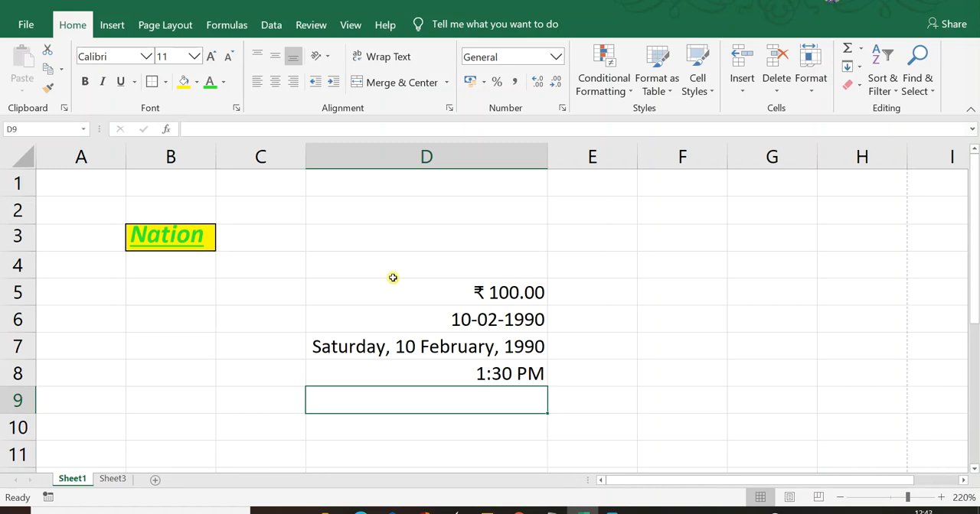
- Center the long-format date in cell D7 horizontally
click(270, 59)
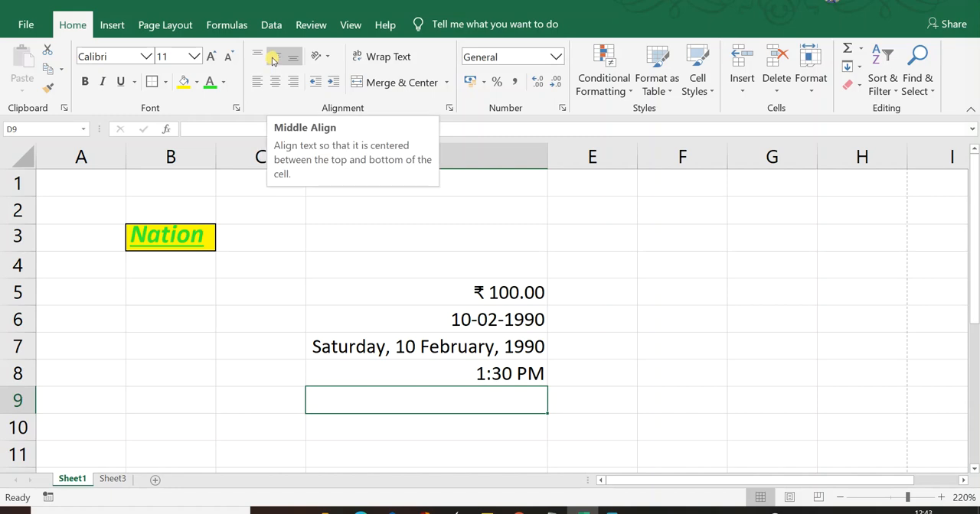
click(292, 59)
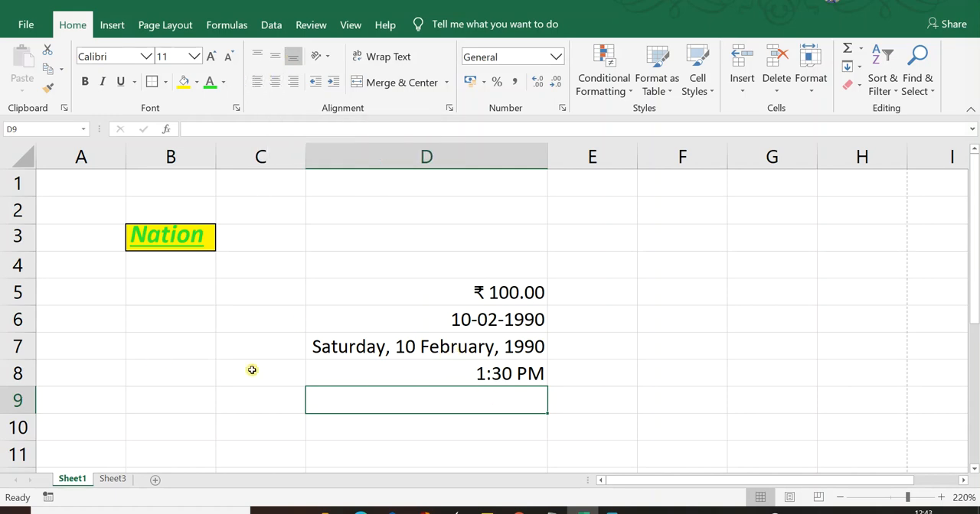
click(375, 349)
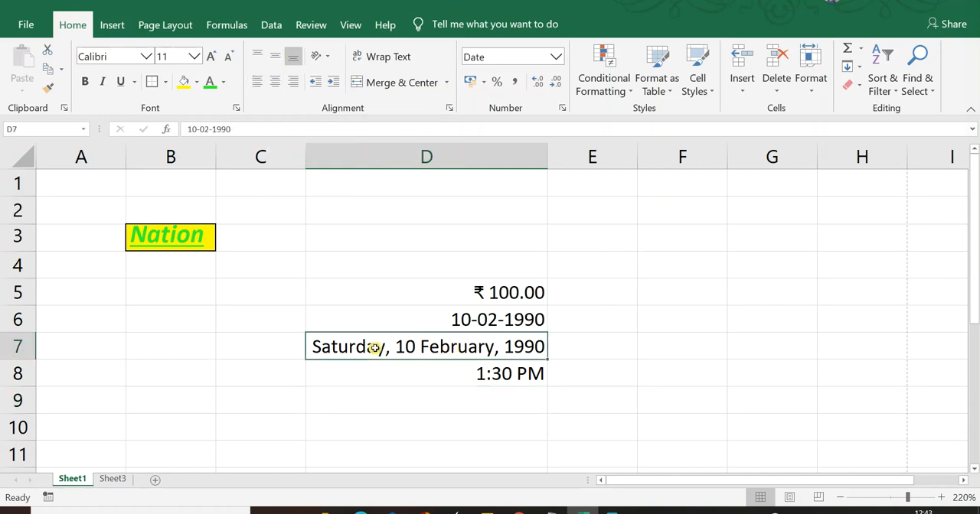
click(278, 82)
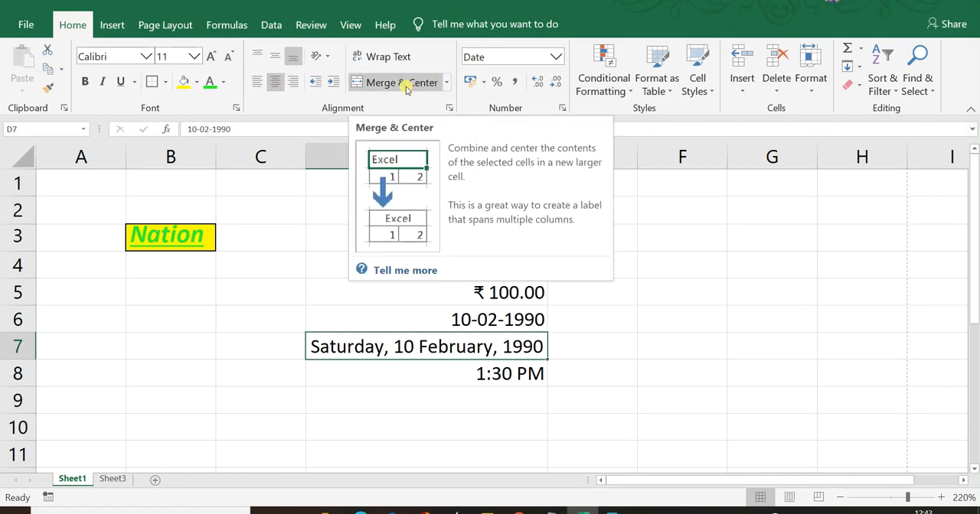
- Enter the text "good" in cell D4 and "food" in cell E4
shift+click(494, 374)
click(494, 290)
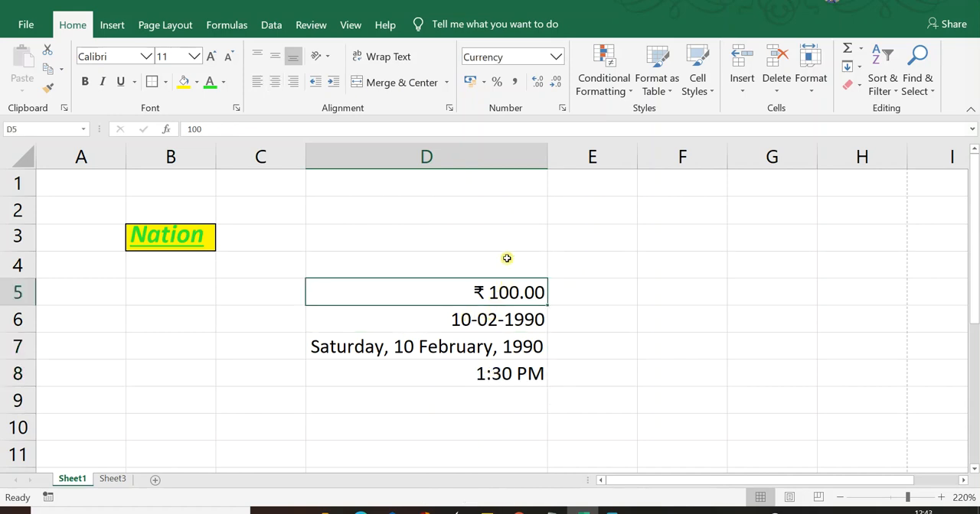
click(507, 258)
text(10)
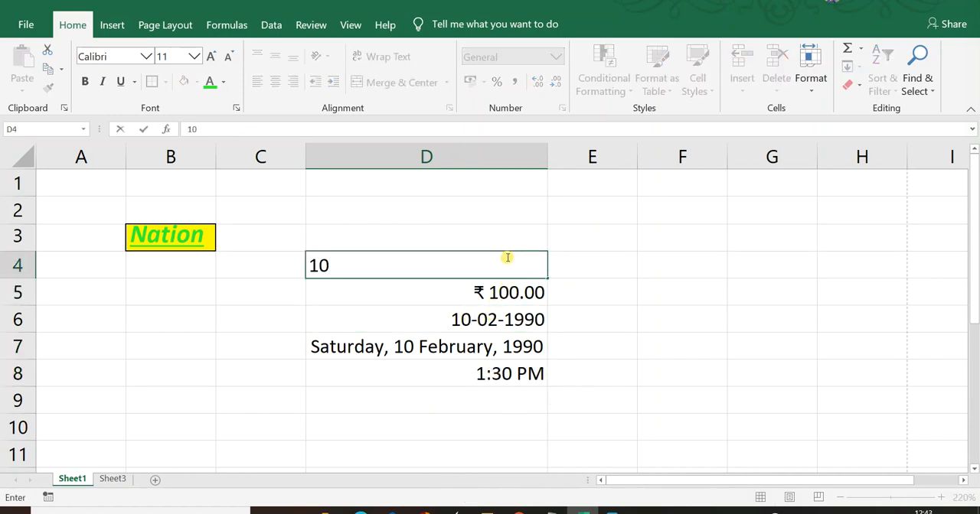
key(BackSpace)
key(BackSpace)
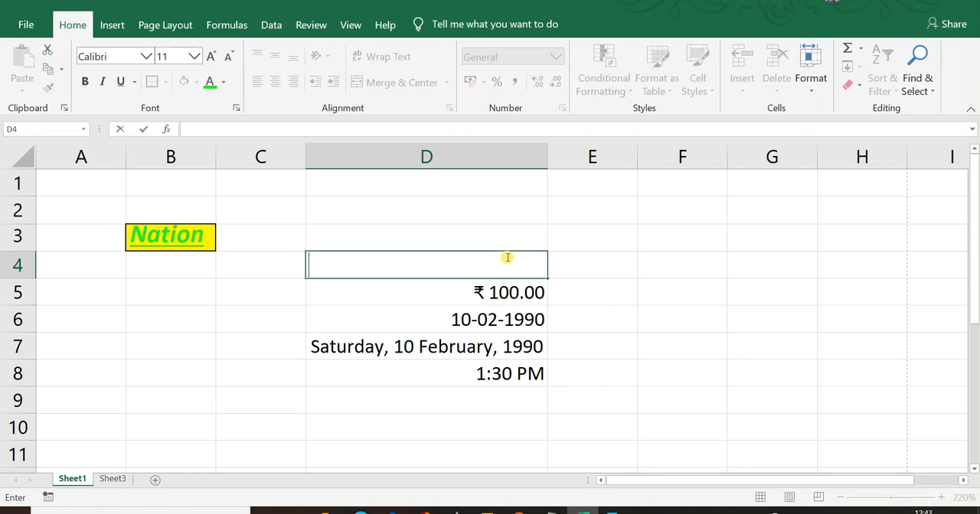
text(good)
key(Tab)
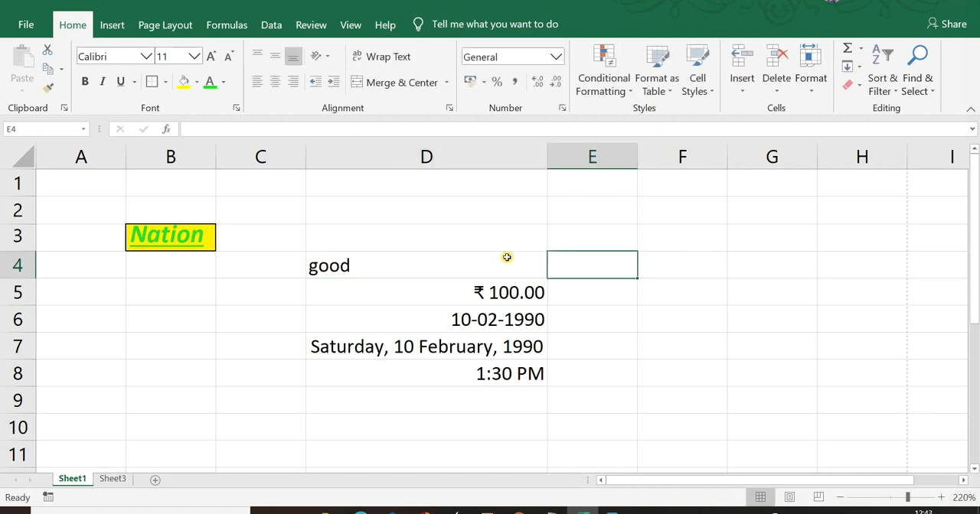
text(food)
key(Tab)
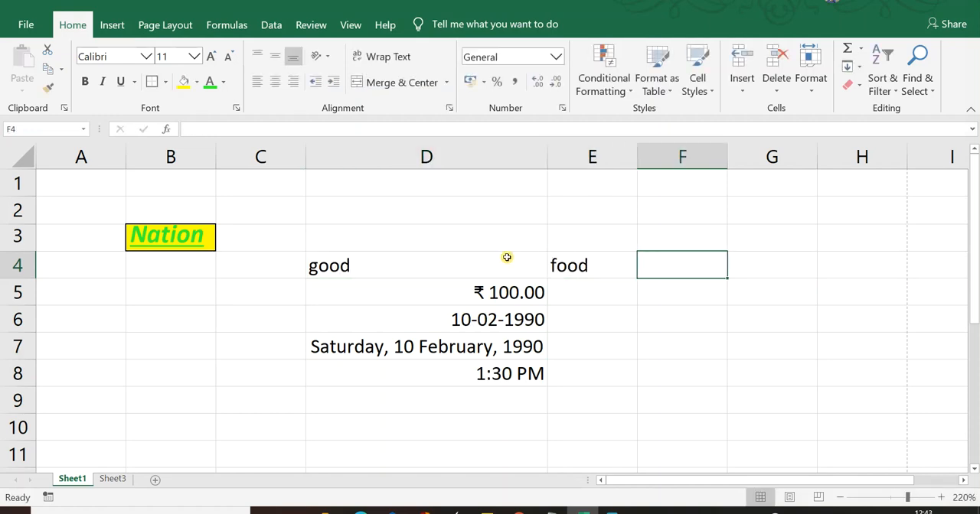
- Try to merge and center cells D4 and E4
key(Left)
key(Left)
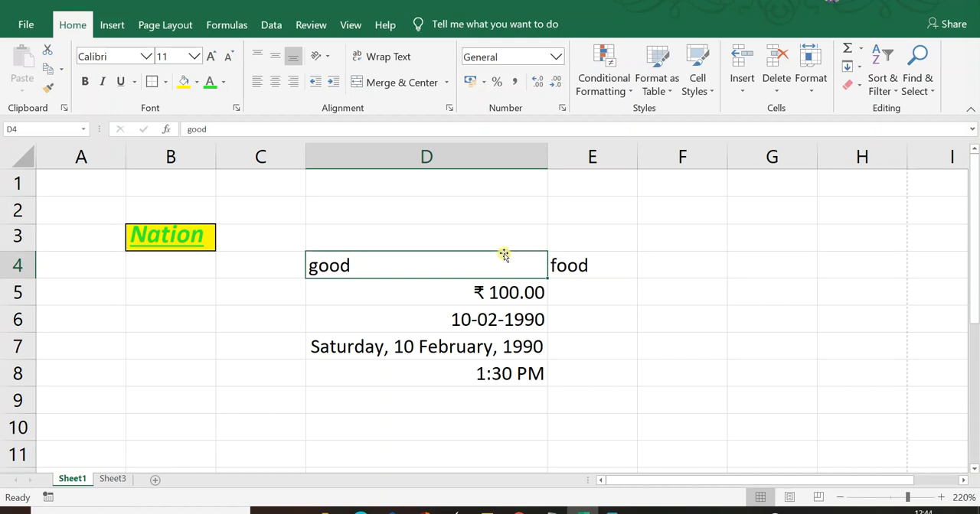
ctrl+click(607, 271)
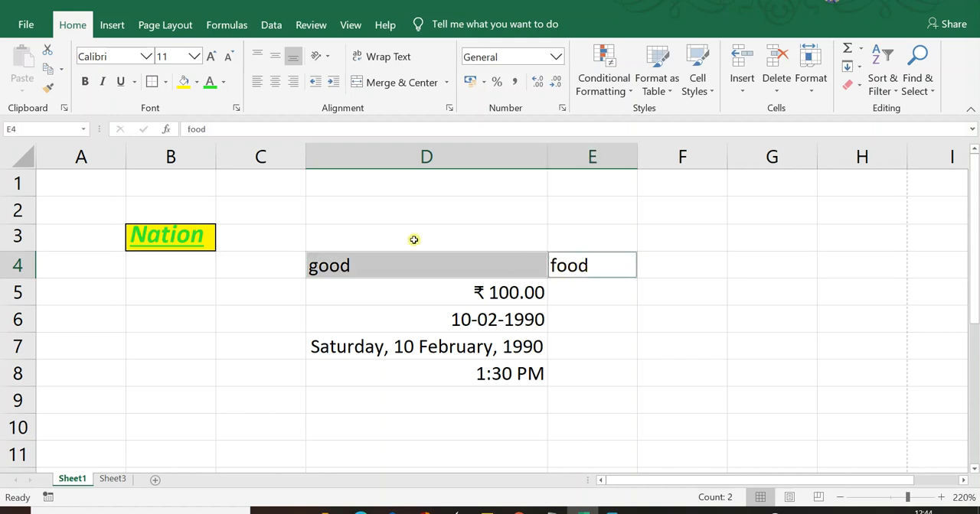
click(387, 83)
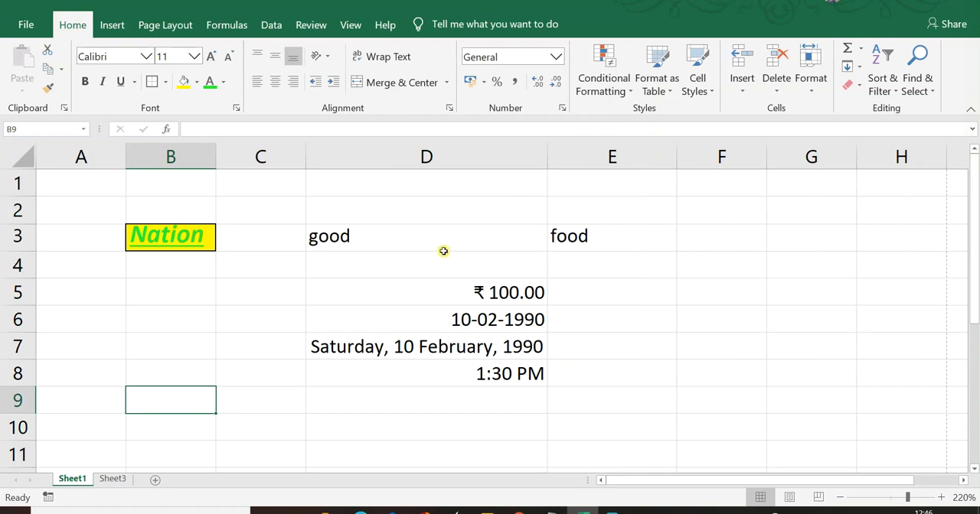
- Clear "food" from cell E3, then merge and center D3:E3 so they hold only "good"
click(464, 253)
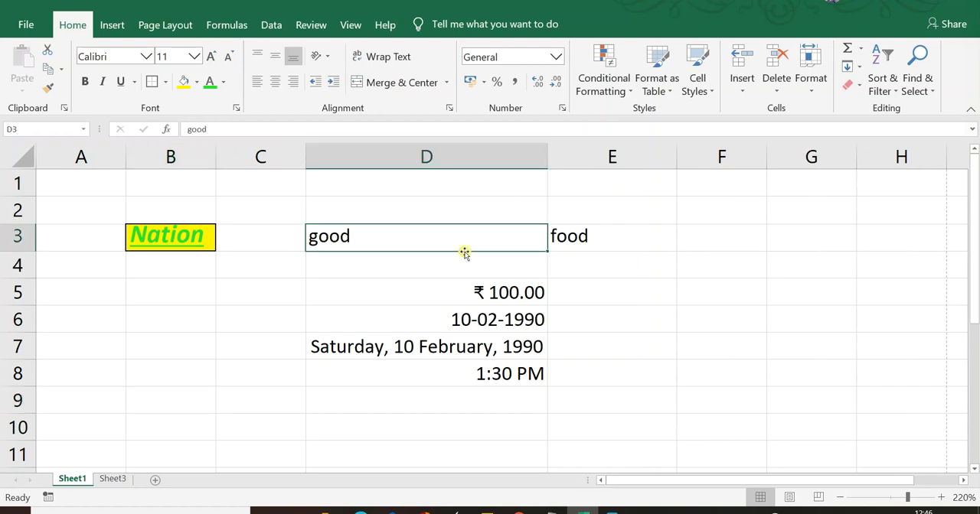
shift+click(601, 240)
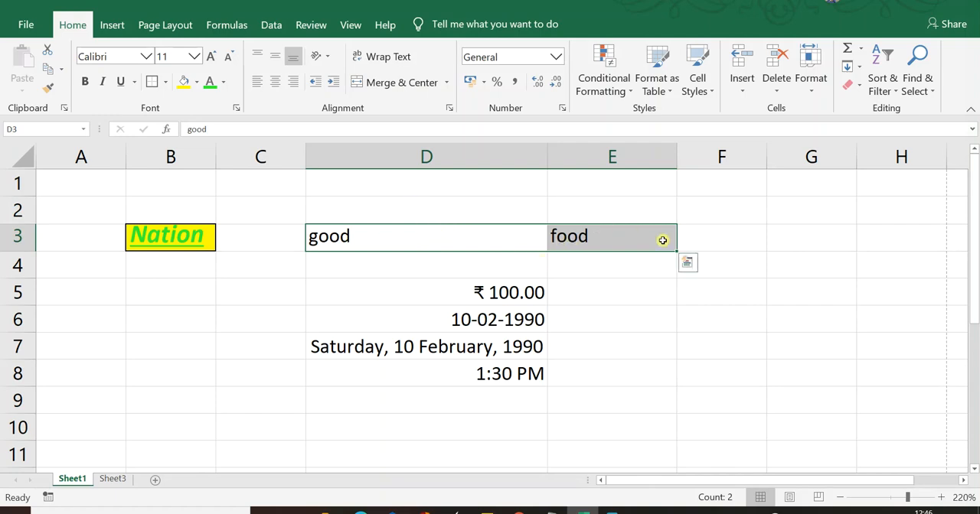
click(624, 246)
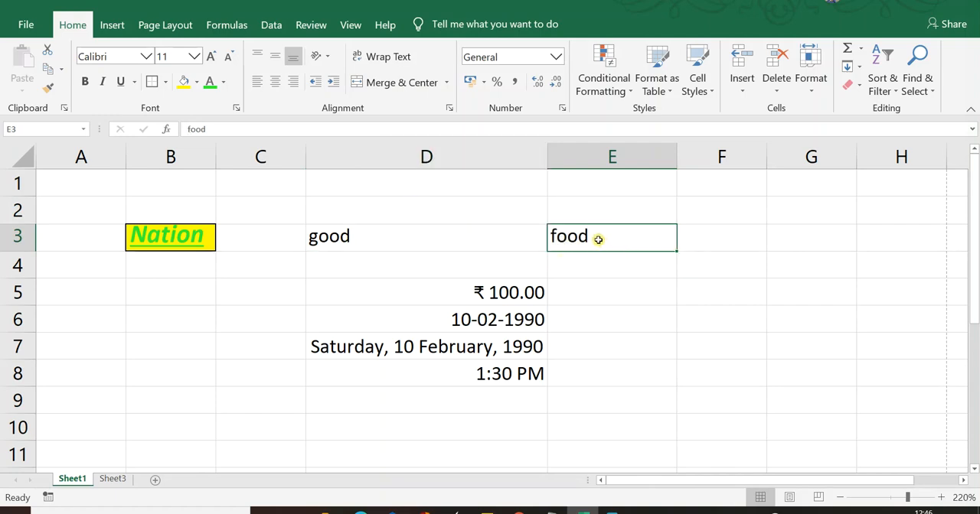
key(Delete)
click(455, 234)
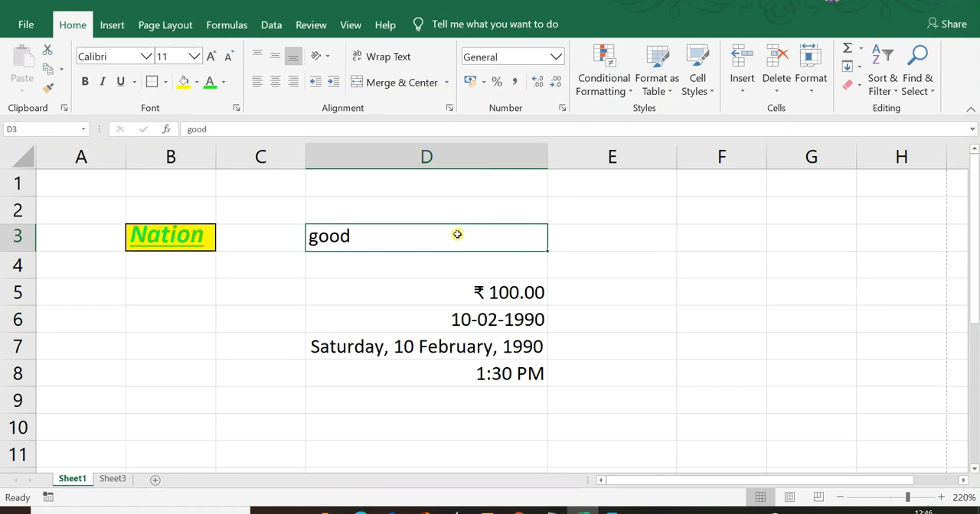
shift+click(604, 240)
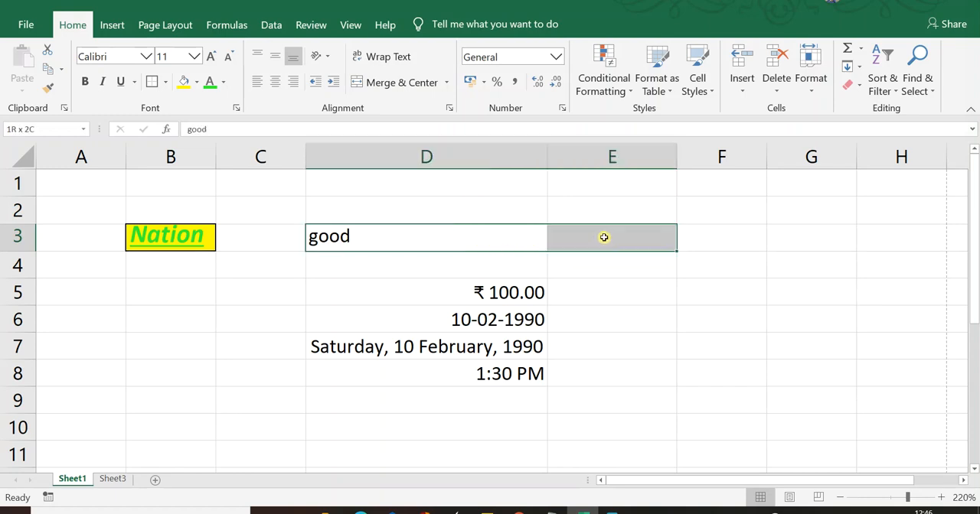
click(388, 86)
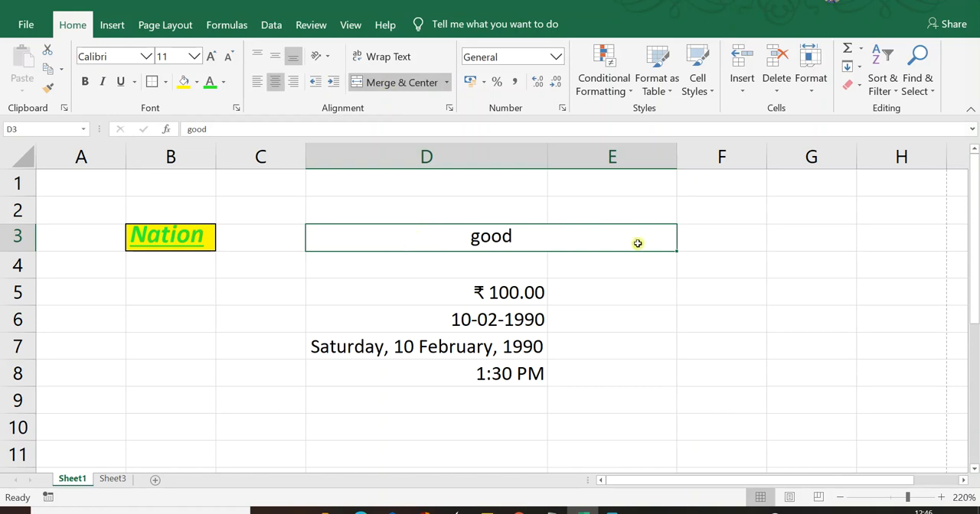
- Undo the merge of D3:E3 and the deletion of the text in E3
click(637, 268)
click(476, 236)
key(ctrl+z)
key(ctrl+z)
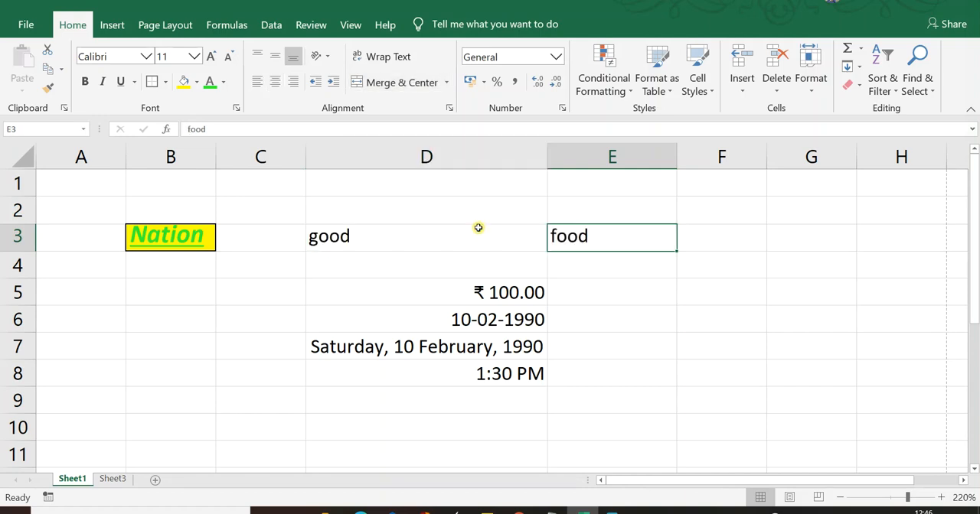
- Join the texts of D3 and E3 in cell F3 with the formula =D3&E3
click(705, 239)
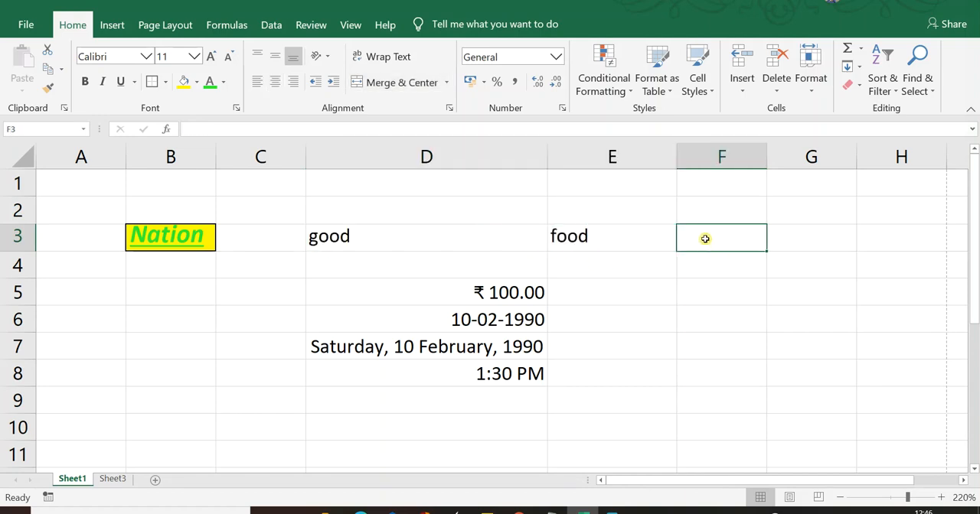
text(=)
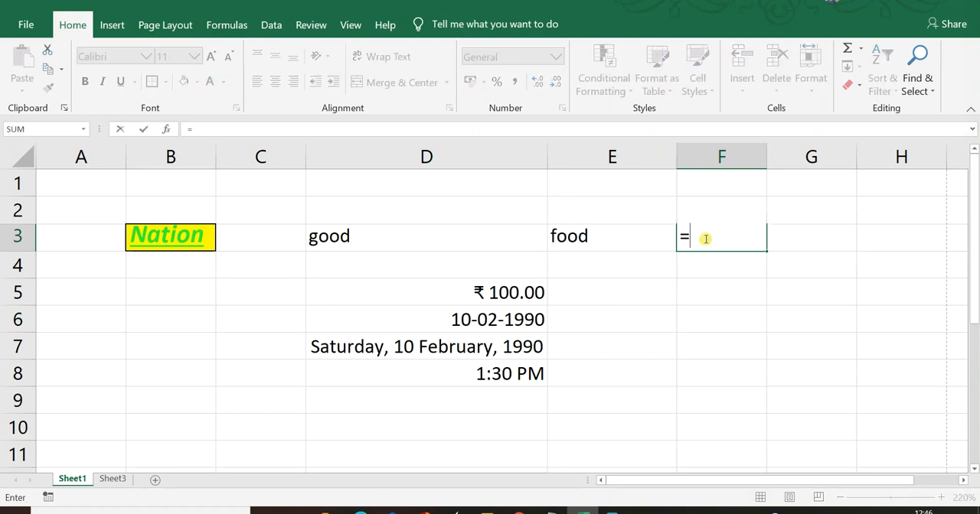
click(453, 234)
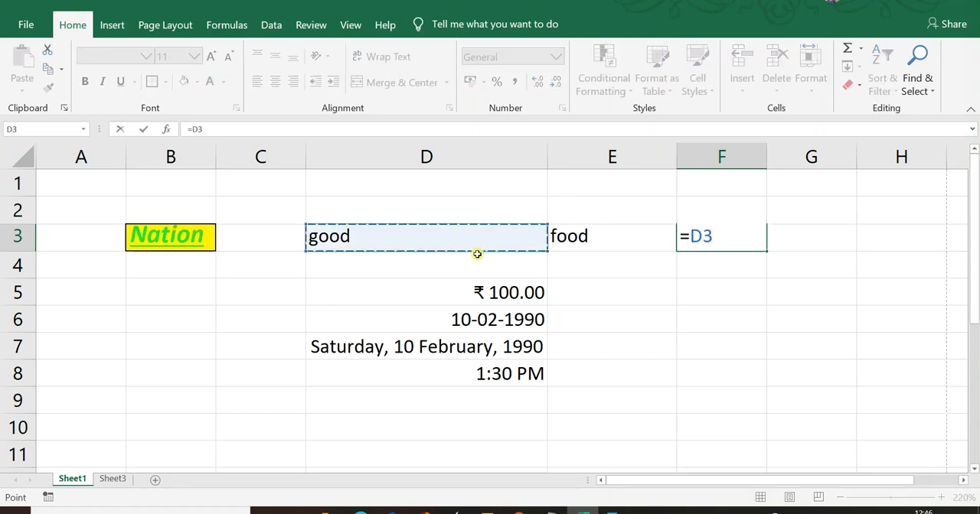
text(&)
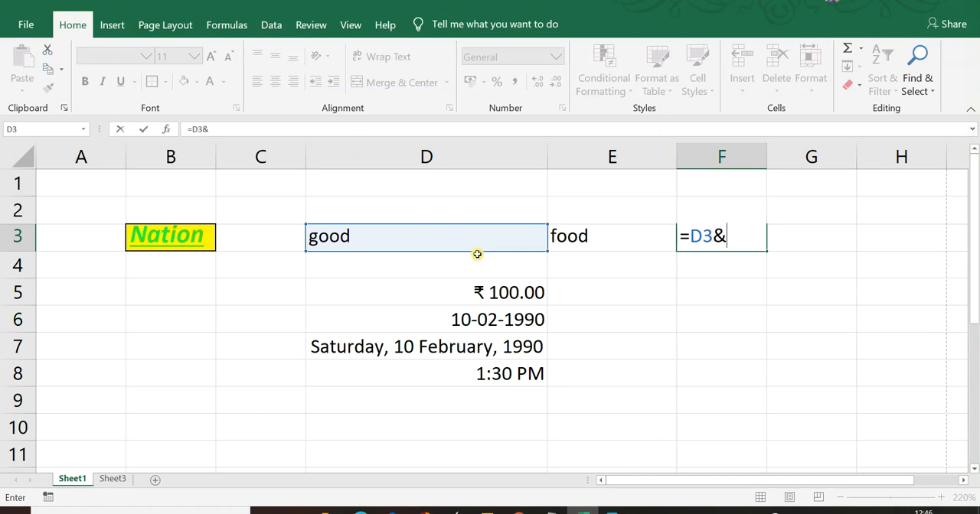
click(602, 234)
key(Return)
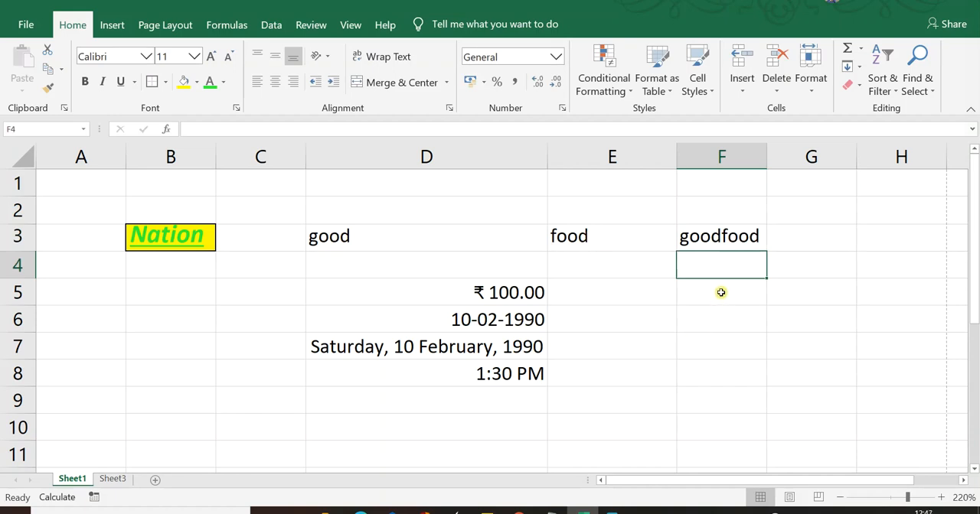
- Join D3 and E3 in cell F4 with the CONCATENATE function, using D3 and E3 as its arguments
text(=con)
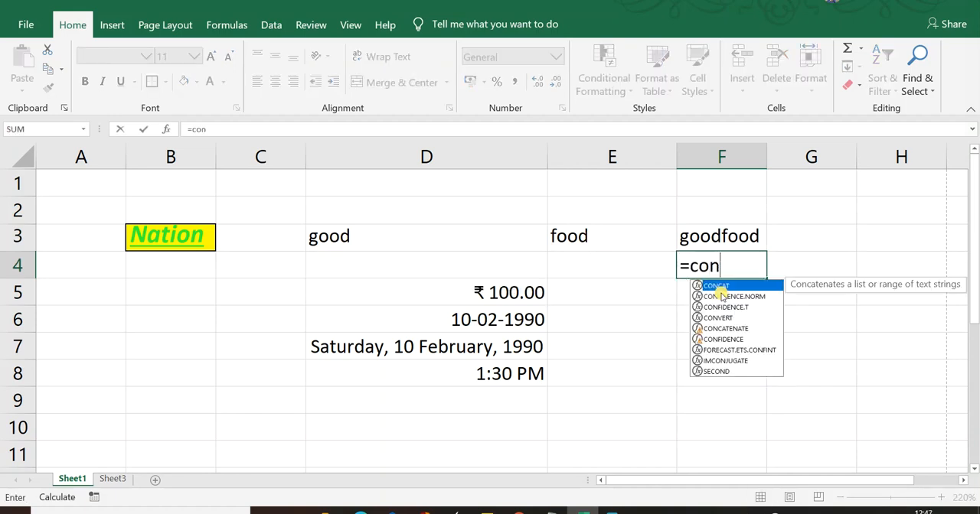
text(ca)
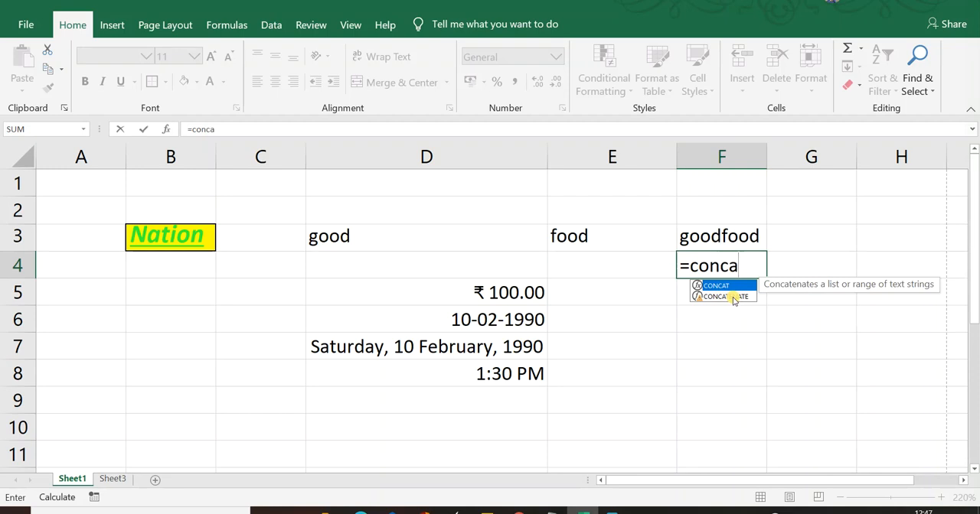
click(732, 297)
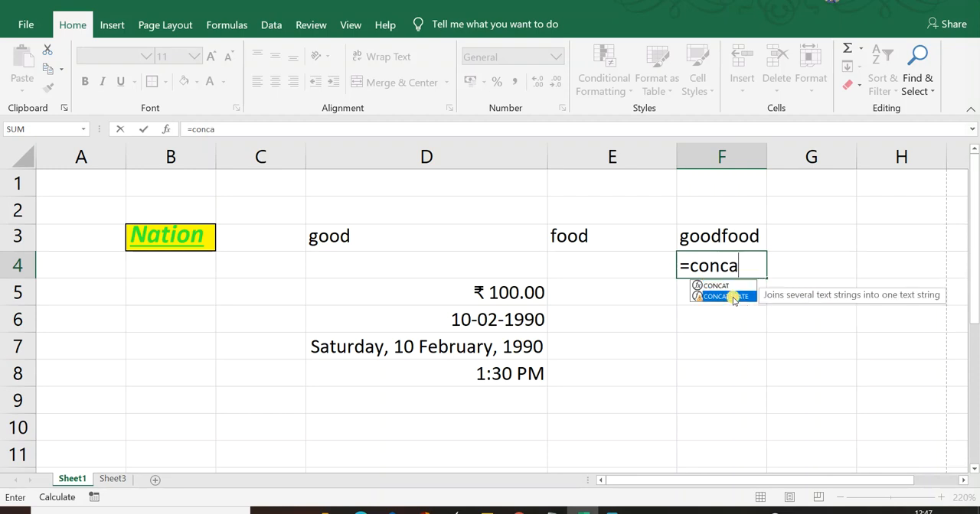
double_click(733, 297)
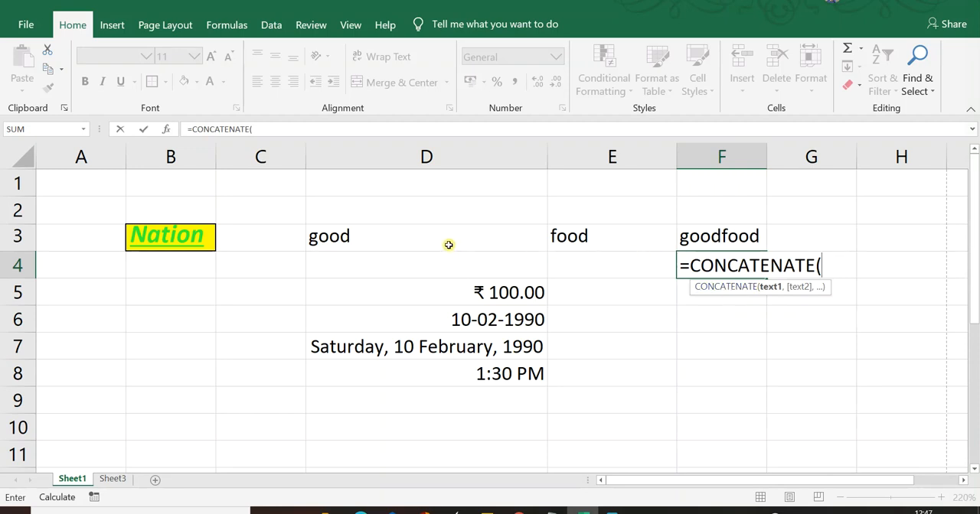
click(449, 245)
text(,)
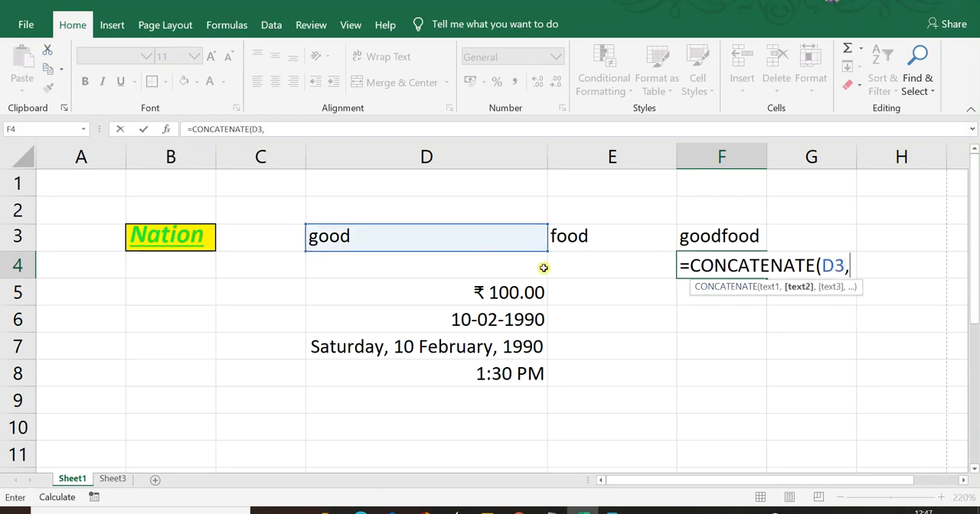
click(615, 235)
key(Return)
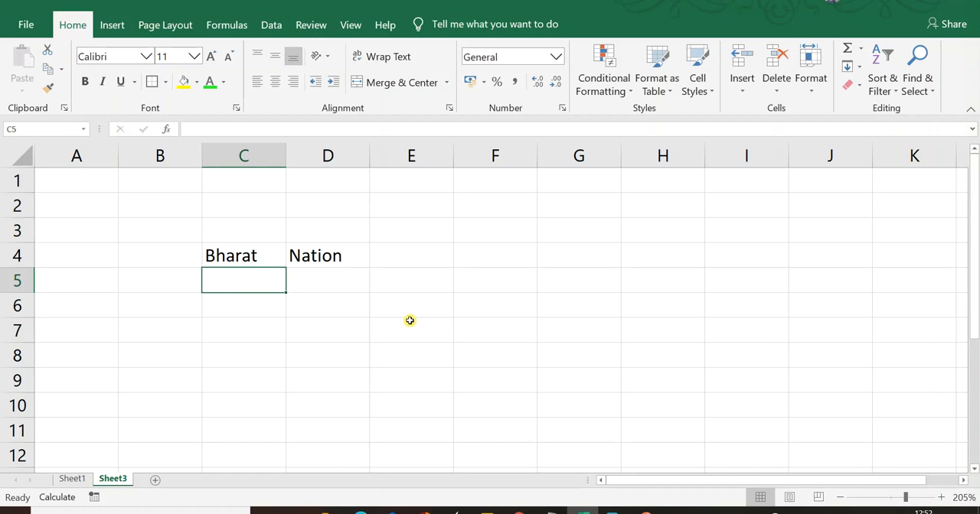
- Review the number format categories for cell C4 in the Format Cells dialog, from General through Custom
key(Up)
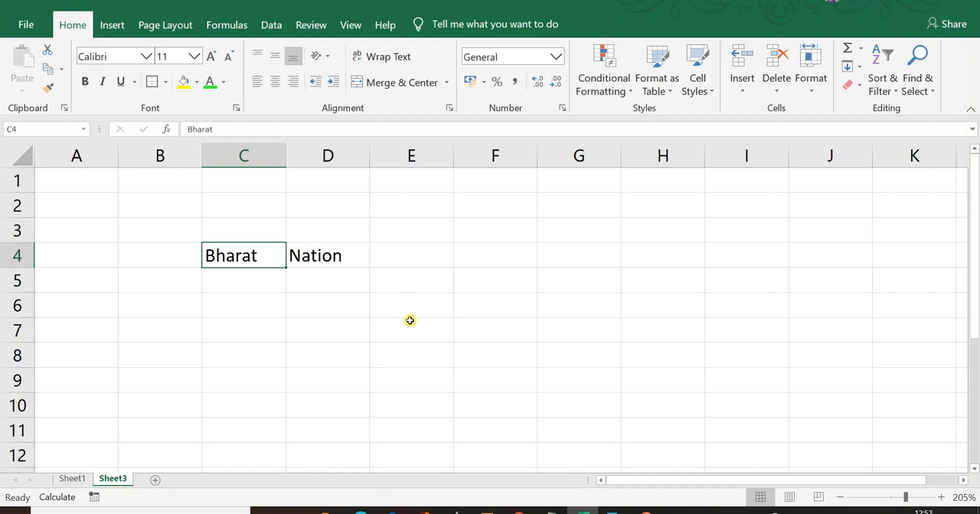
key(ctrl+1)
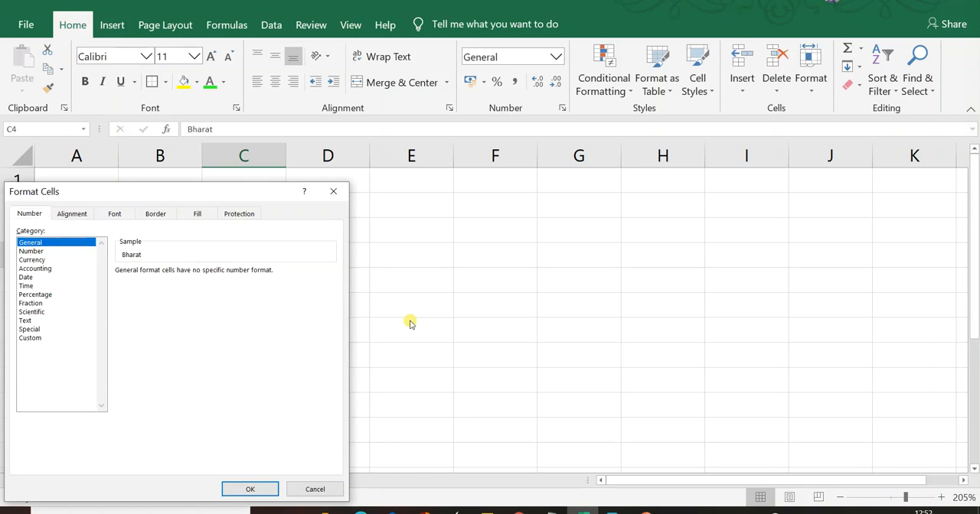
key(Down)
key(Down)
key(Down)
key(Down)
key(Down)
key(Down)
key(Down)
key(Down)
key(Down)
key(Down)
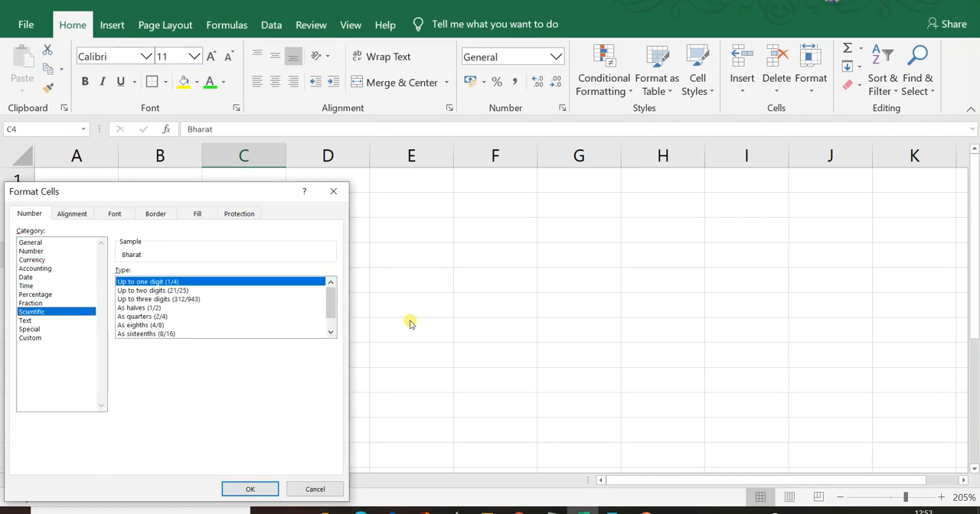
key(Down)
key(Tab)
key(Tab)
key(Tab)
key(Tab)
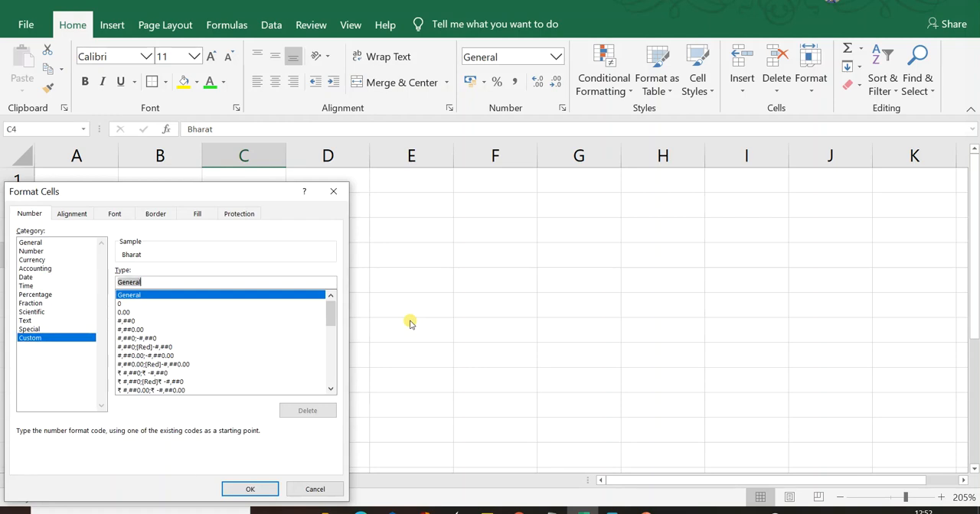
key(shift+Tab)
- Look through the alignment, font, border, fill and protection settings for cell C4, closing Format Cells without changes
key(ctrl+Tab)
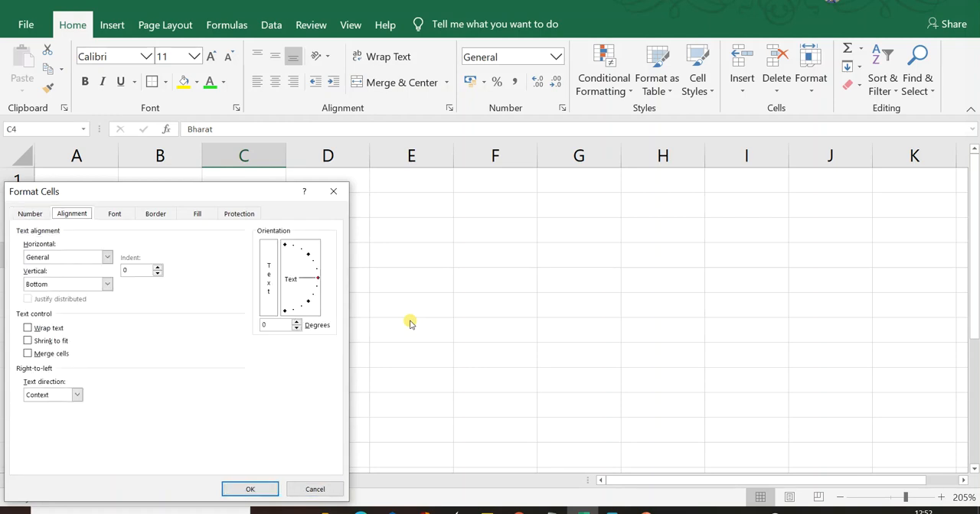
key(ctrl+Tab)
key(ctrl+Tab)
key(ctrl+Tab)
key(ctrl+Tab)
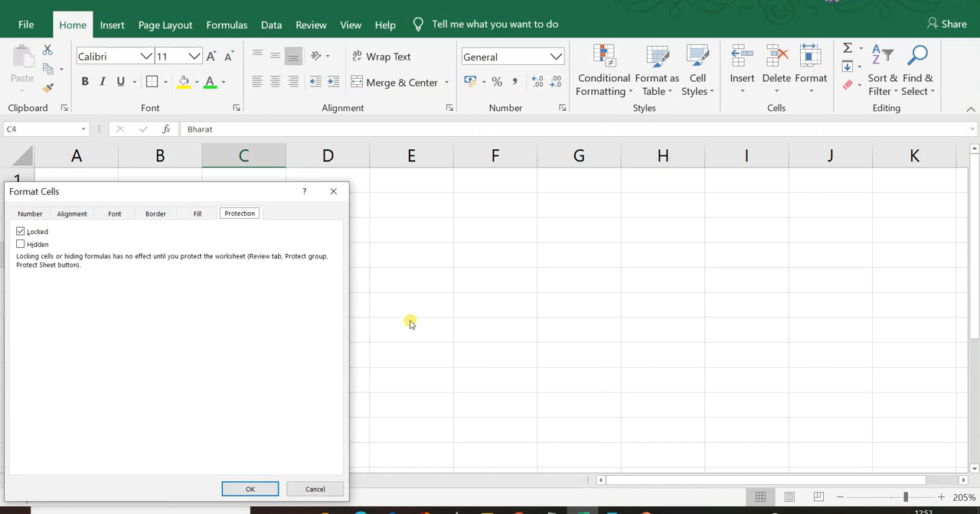
key(Escape)
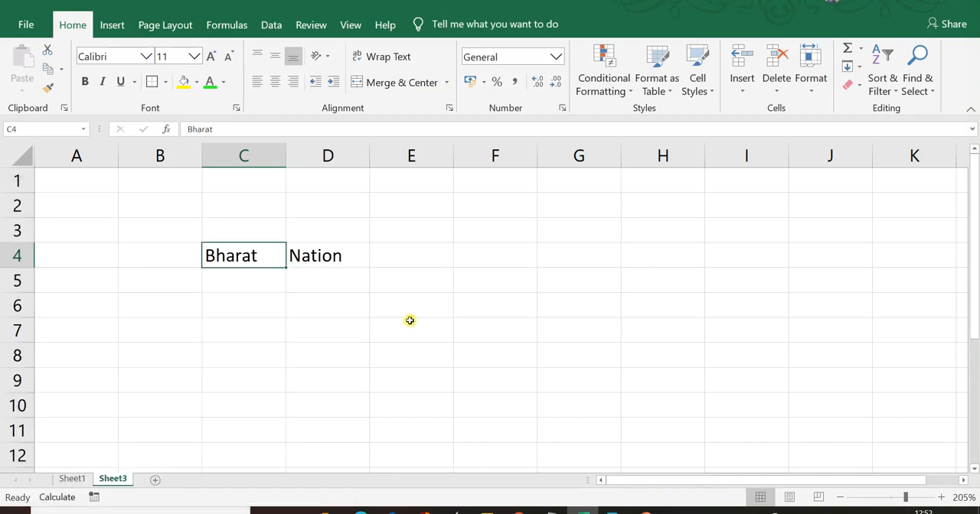
key(alt)
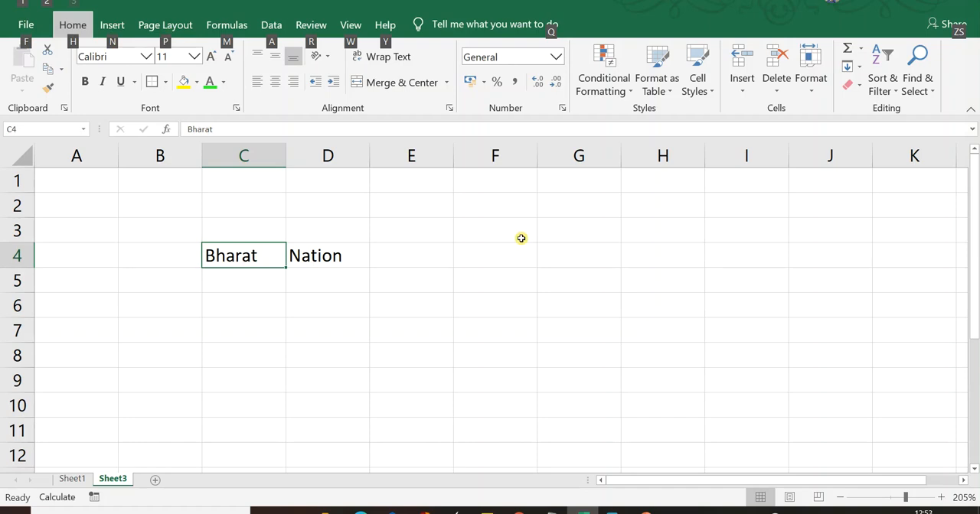
key(h)
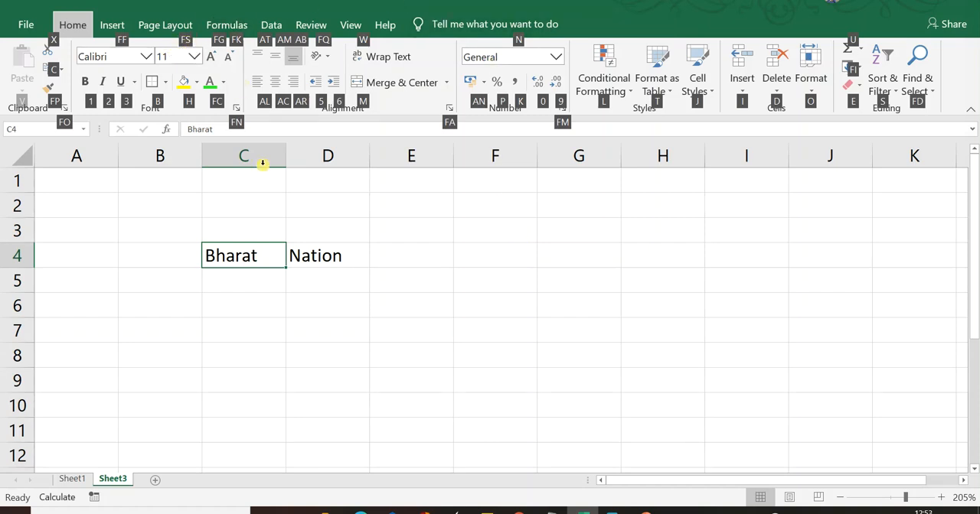
key(f)
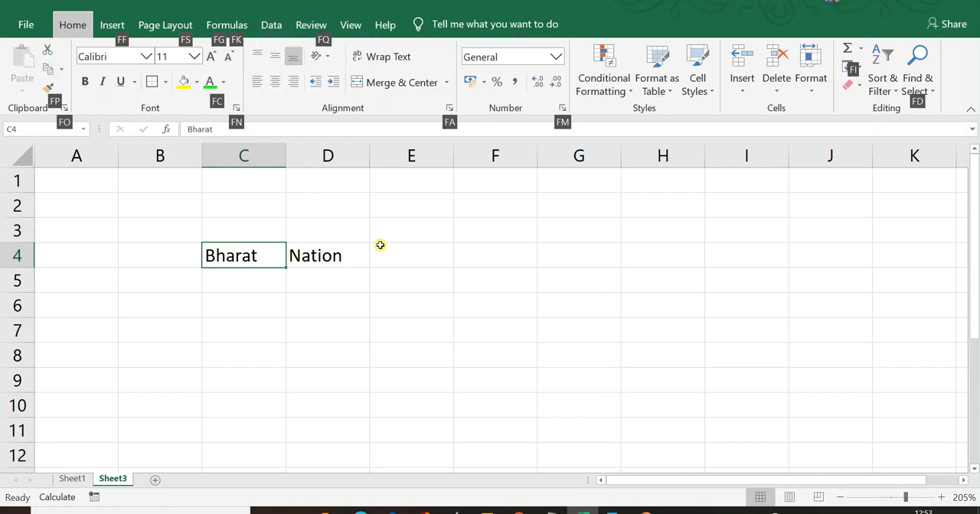
key(s)
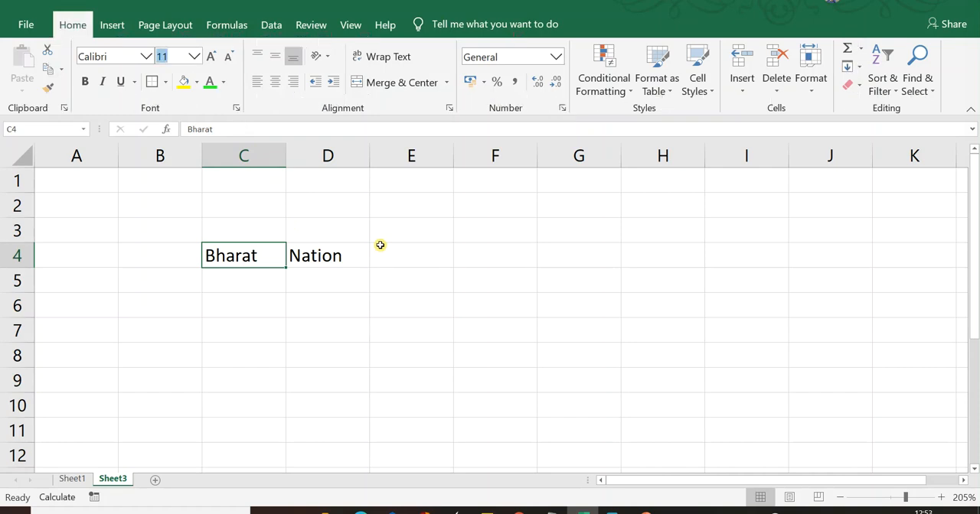
text(12)
key(BackSpace)
key(BackSpace)
- Enter the font size range "1 to 409" in cell C6
click(271, 309)
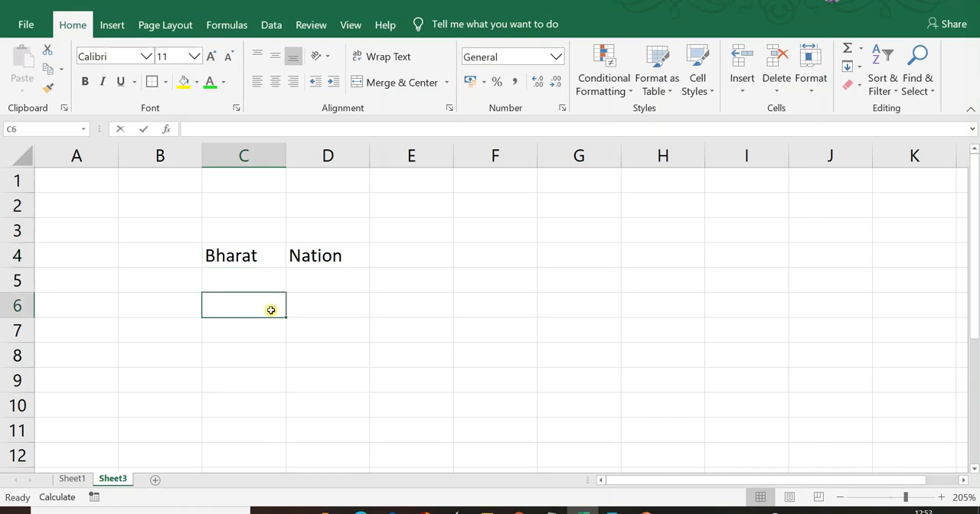
text(1 to 40)
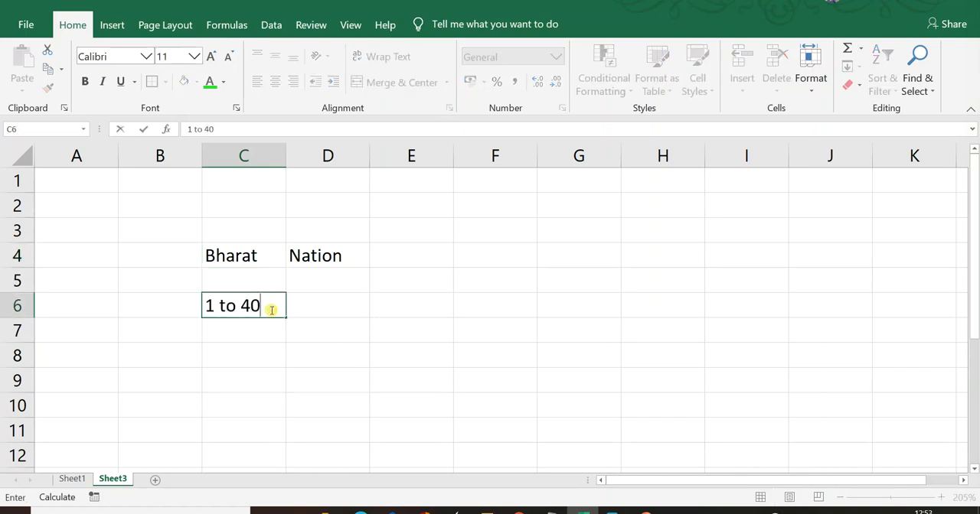
text(9)
click(314, 334)
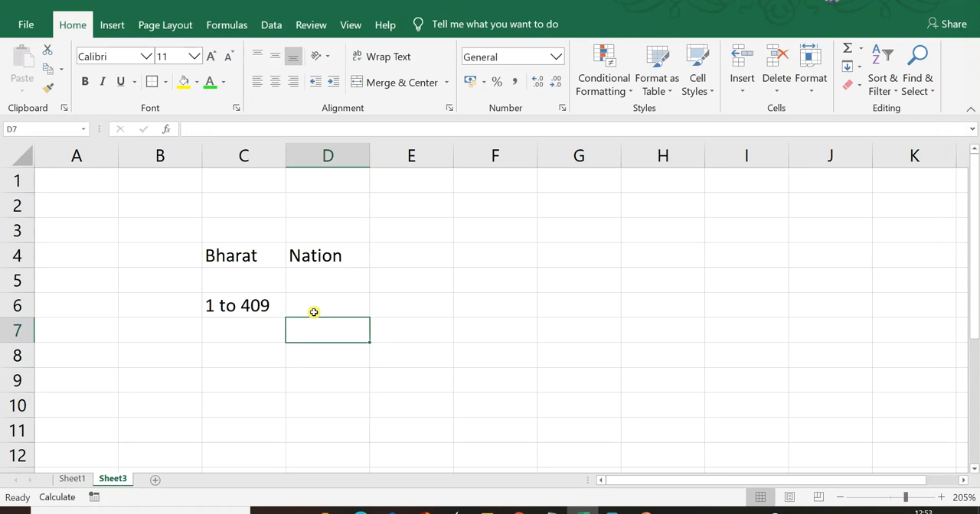
- Change the font color of "Bharat" in cell C4 to a darker shade of the blue theme color
key(alt)
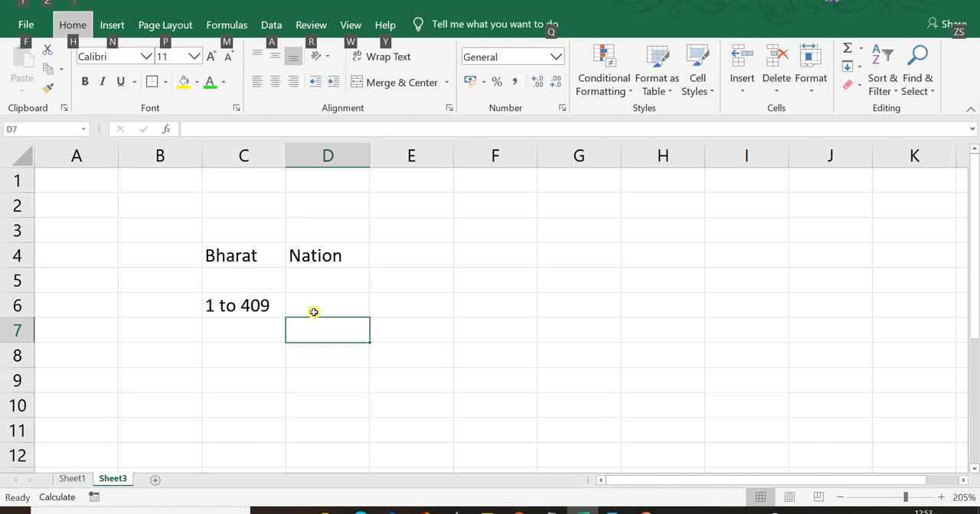
key(h)
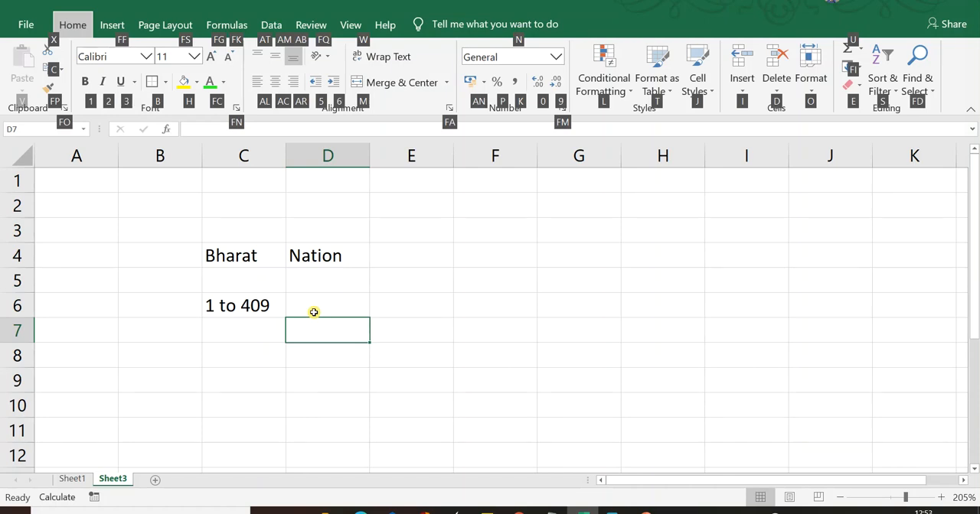
click(246, 260)
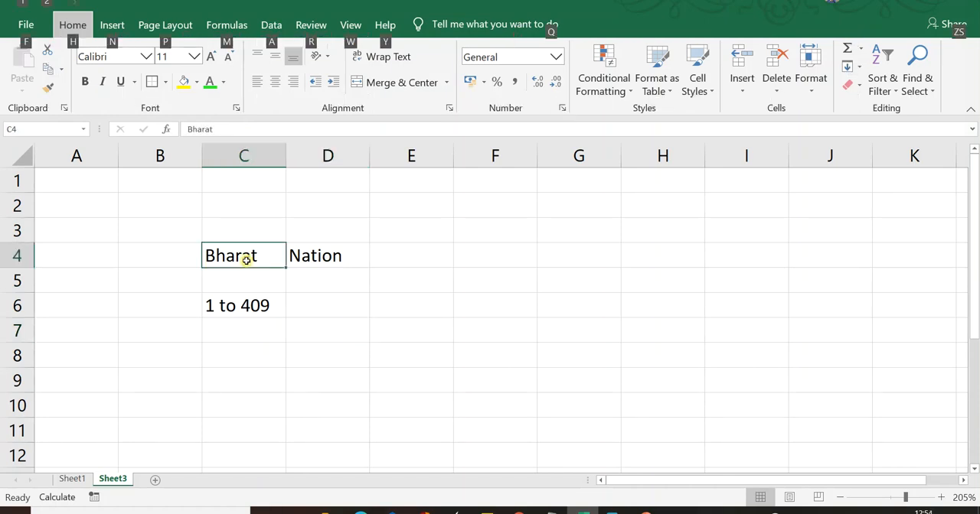
key(h)
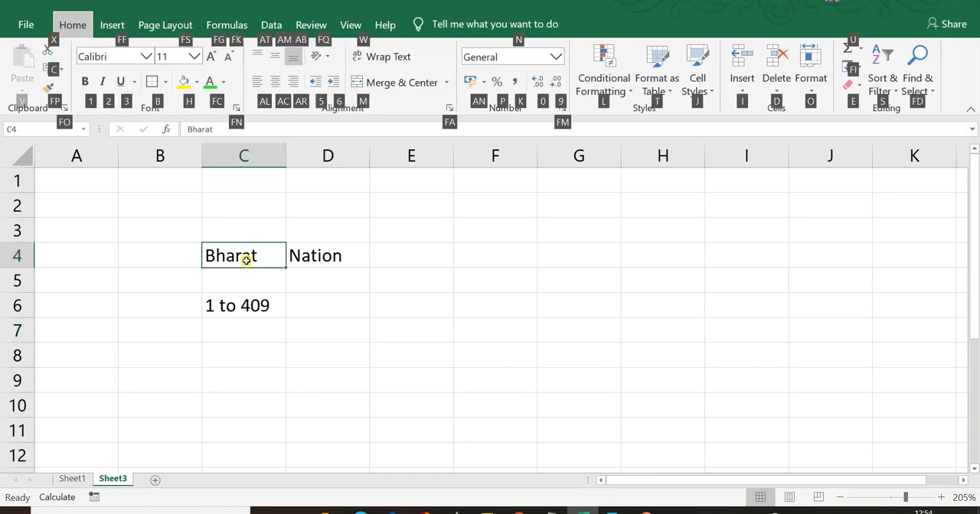
key(f)
key(c)
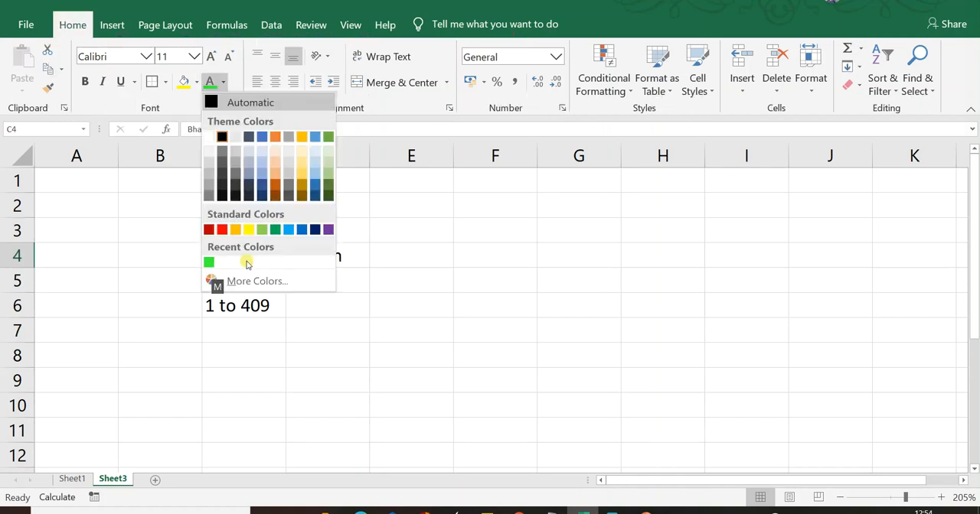
key(Down)
key(Down)
key(Down)
key(Down)
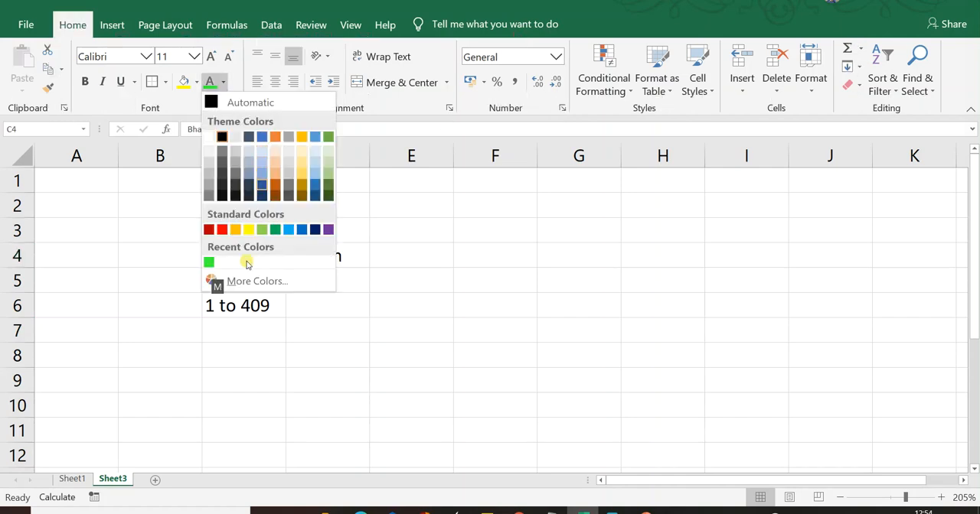
key(Return)
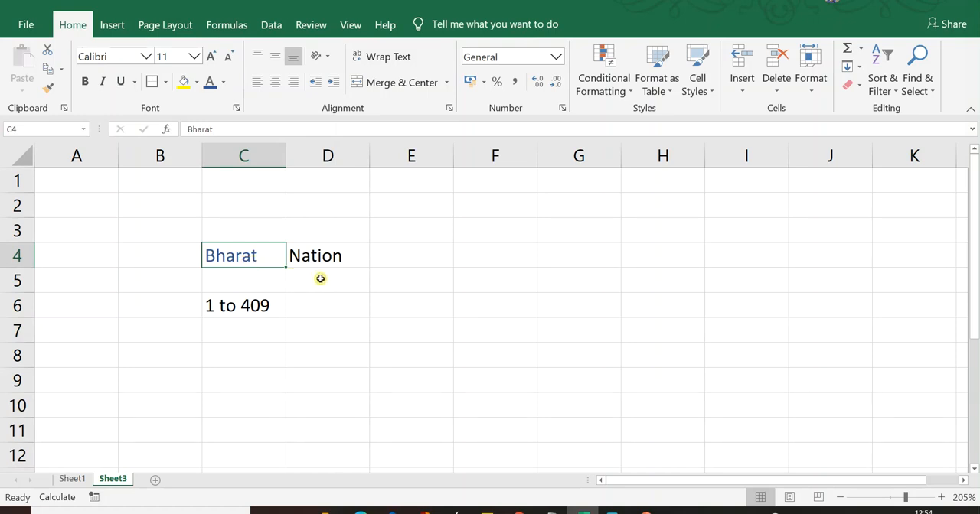
- Enter "CTRL + B" in cell E7 and make the text bold
key(Right)
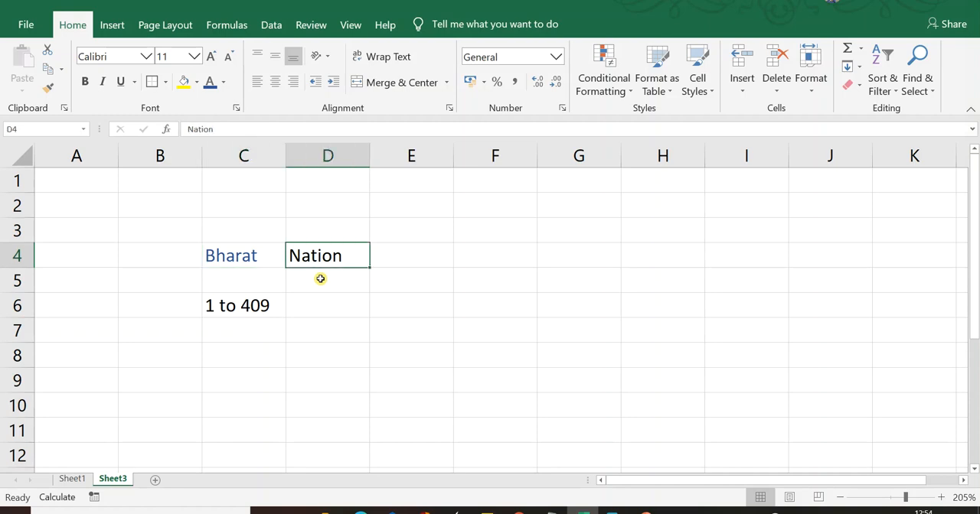
key(Down)
key(Down)
key(Right)
key(Down)
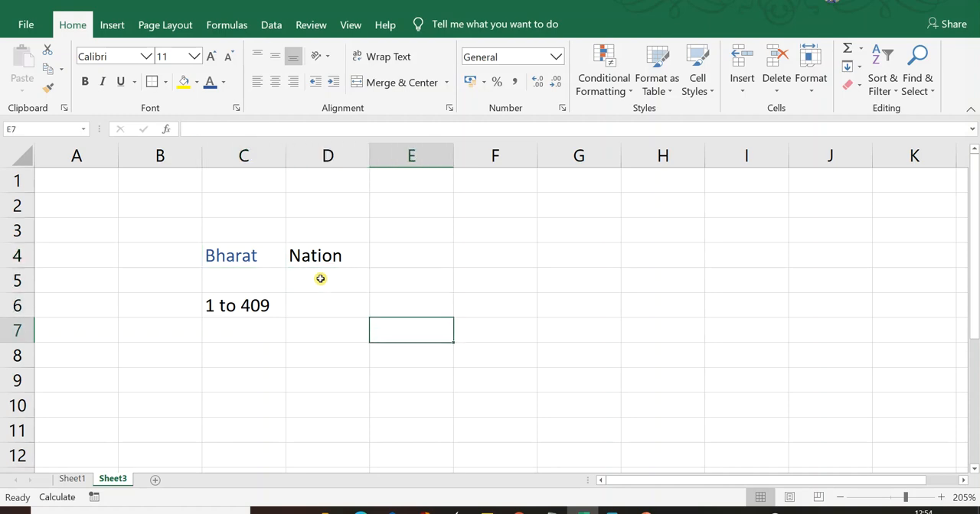
text(CTR)
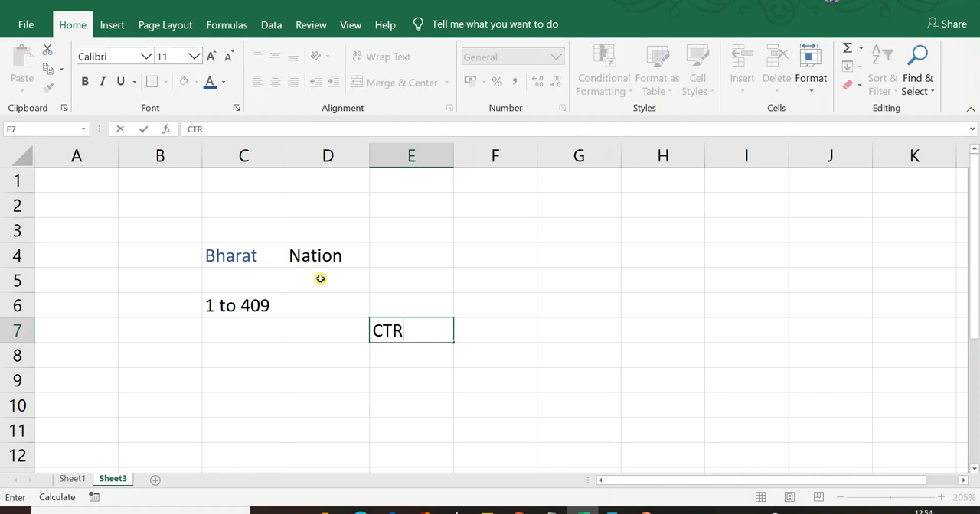
text(L + B)
key(Right)
key(Left)
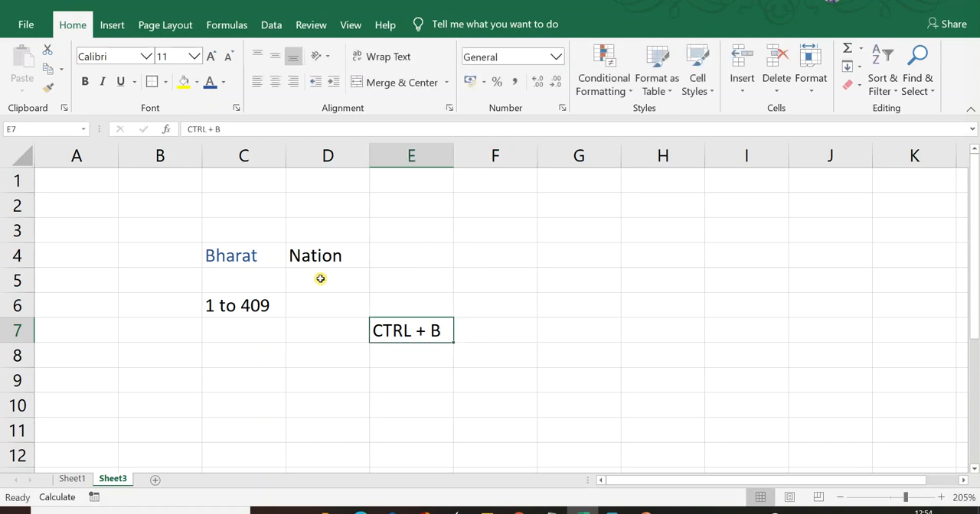
key(ctrl+b)
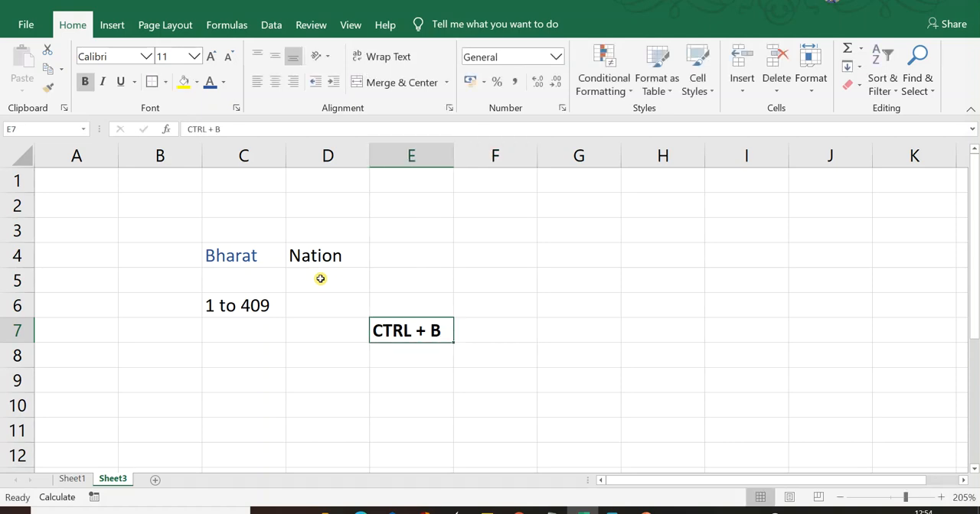
- Enter "CTRL + I" in cell E8, below the bold shortcut label
key(Down)
text(CTRL + B)
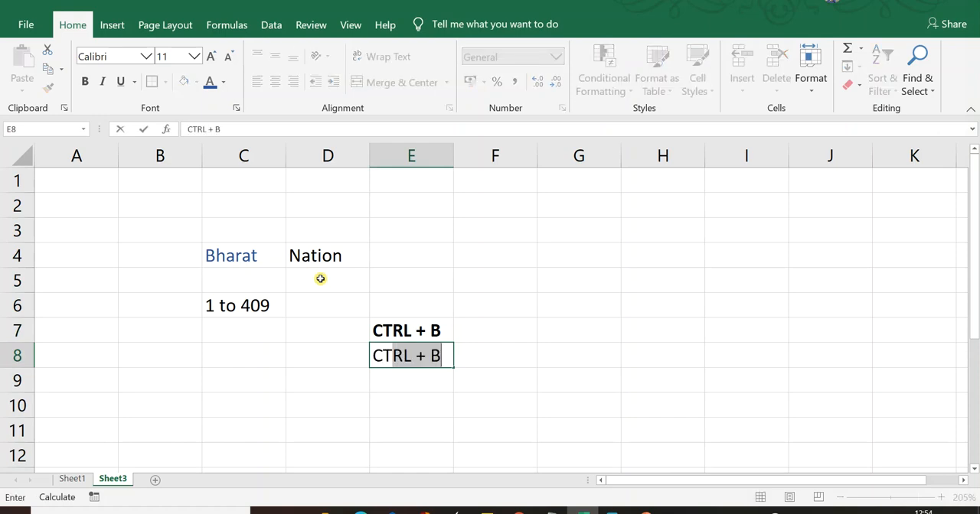
key(shift+Left)
key(shift+Left)
key(shift+Left)
key(shift+Left)
key(shift+Right)
key(shift+Right)
key(shift+Right)
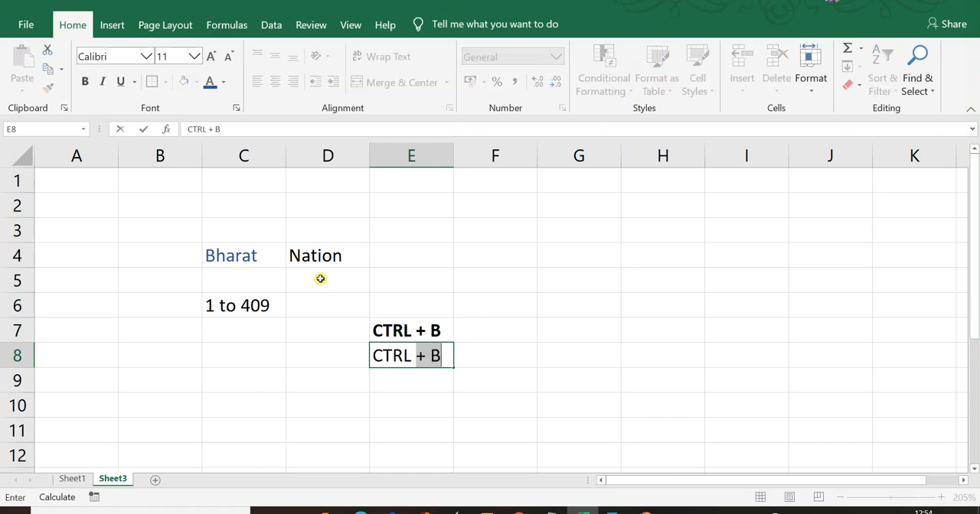
text(I)
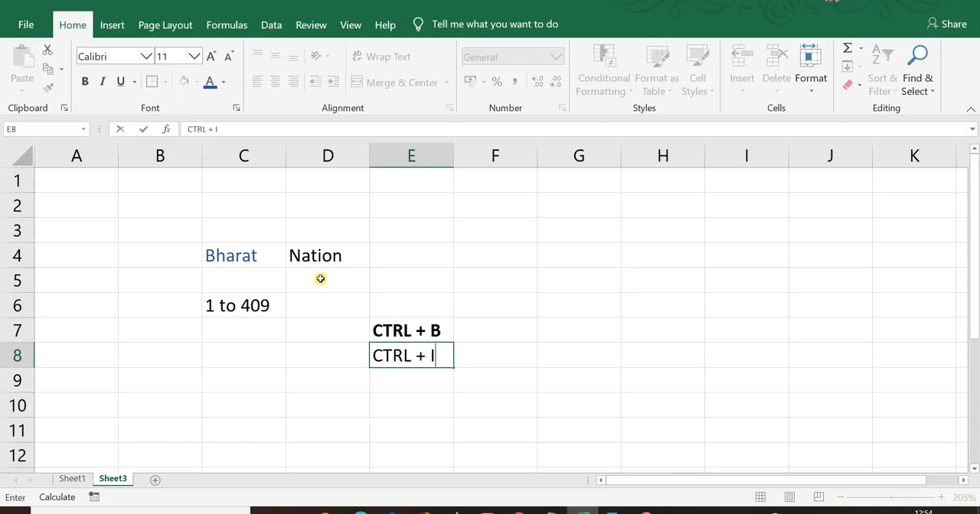
key(Tab)
- Format the text in cell E8 as italic, without bold
key(Left)
key(ctrl+b)
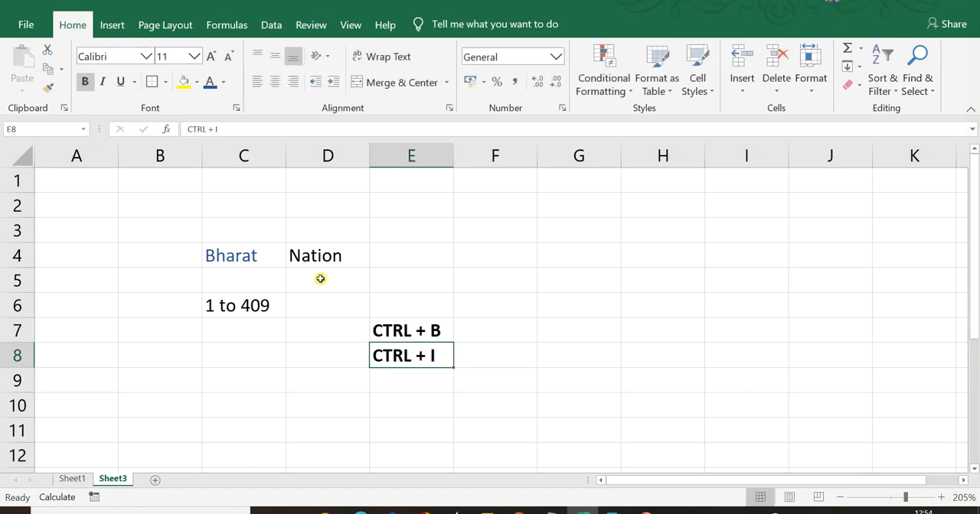
key(ctrl+b)
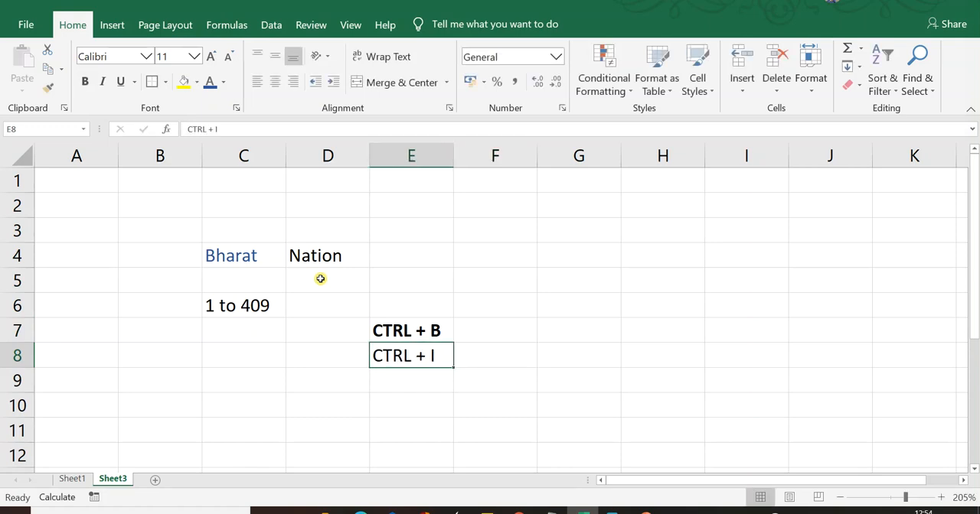
key(ctrl+i)
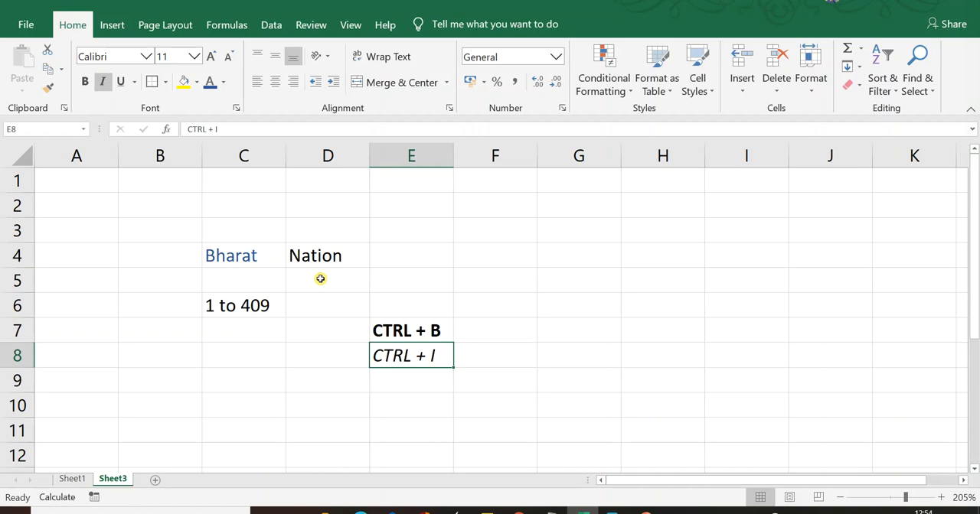
- Enter "CTRL + U" in cell E9, below the italic shortcut label
key(Down)
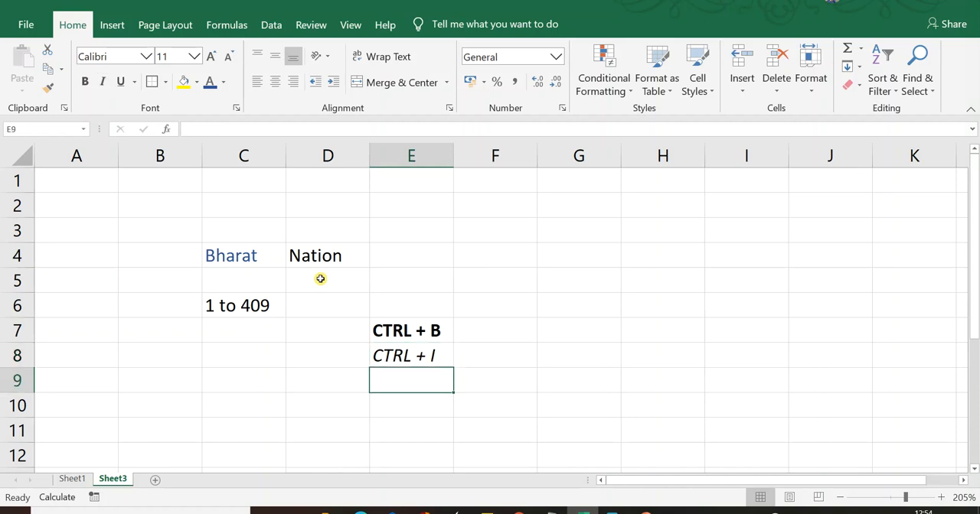
text(CTRL + I)
key(shift+Left)
key(shift+Left)
key(shift+Left)
key(shift+Left)
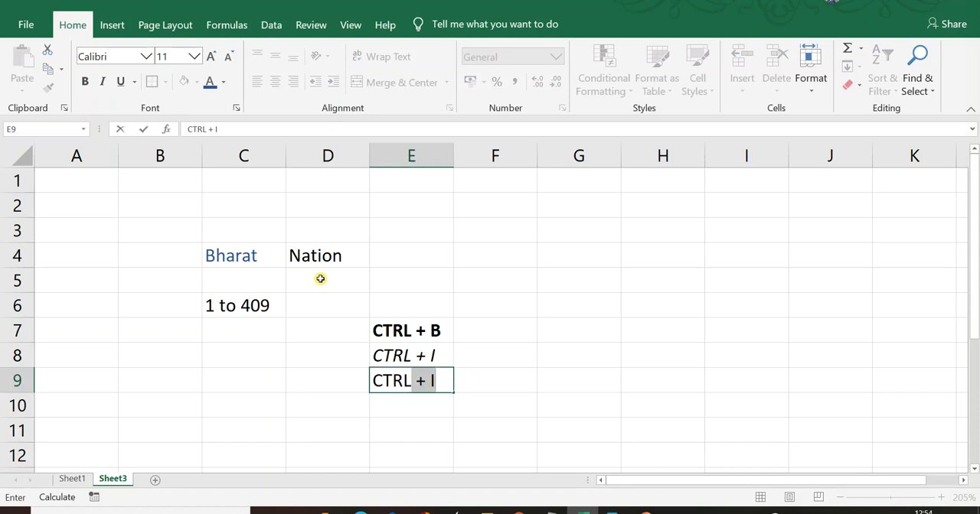
key(shift+Right)
key(shift+Right)
key(shift+Right)
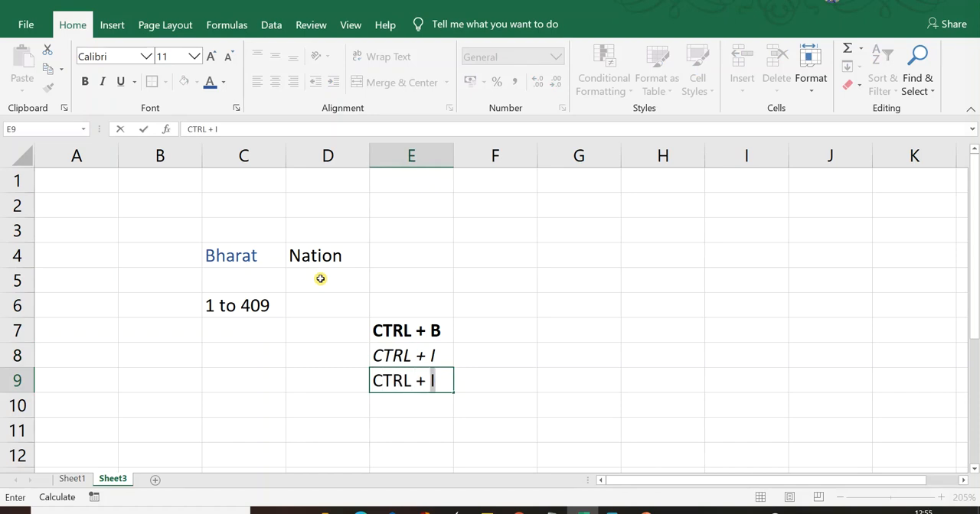
text(U)
key(Tab)
key(Left)
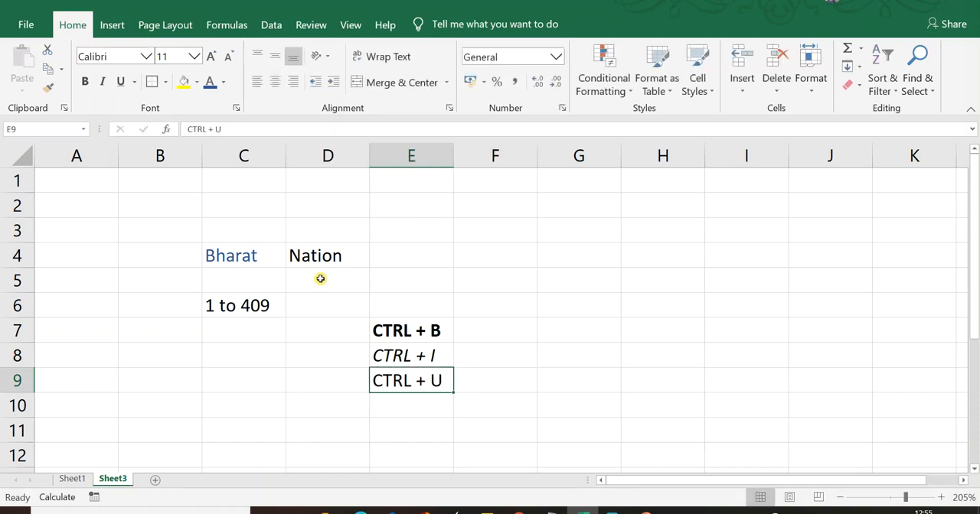
- Underline the text in cell E9
key(ctrl+u)
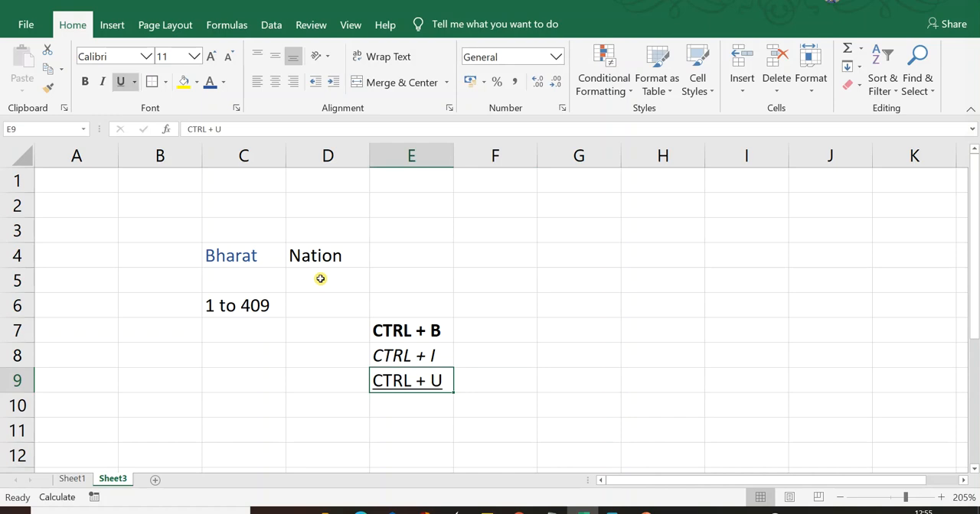
key(Down)
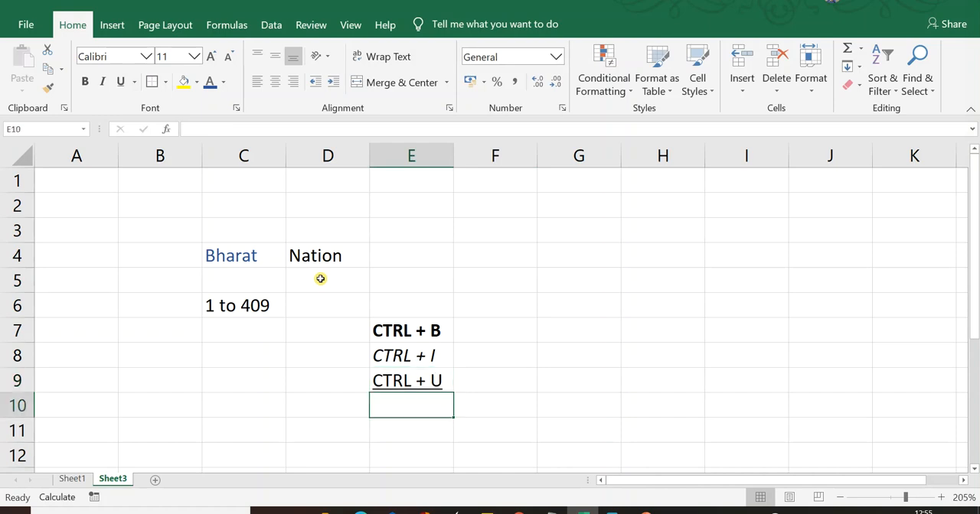
key(Up)
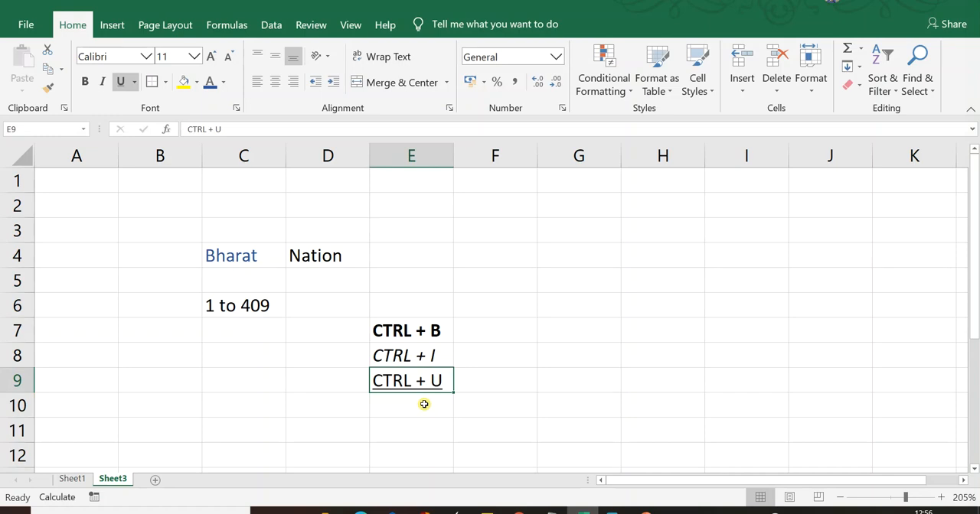
- Set the text orientation of cell E9 to 45 degrees in the Format Cells alignment settings
key(ctrl+1)
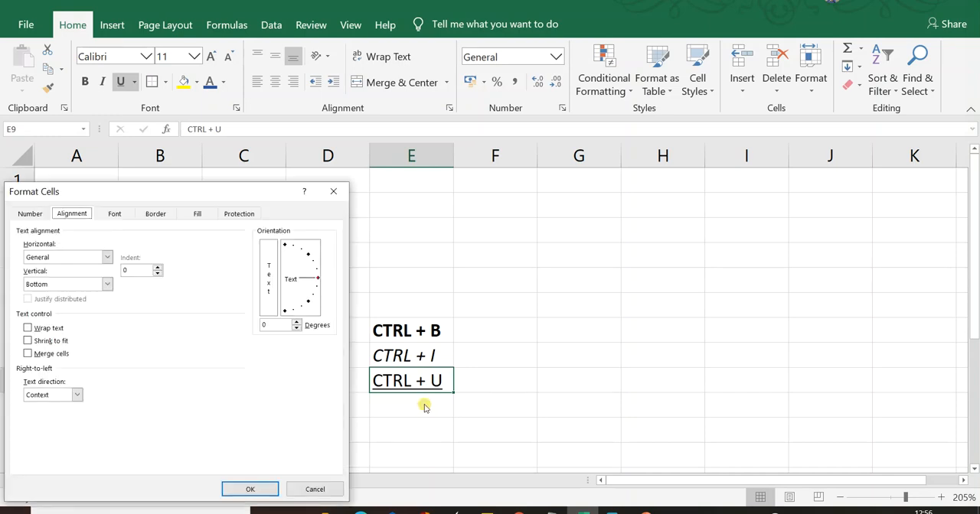
key(ctrl+shift+Tab)
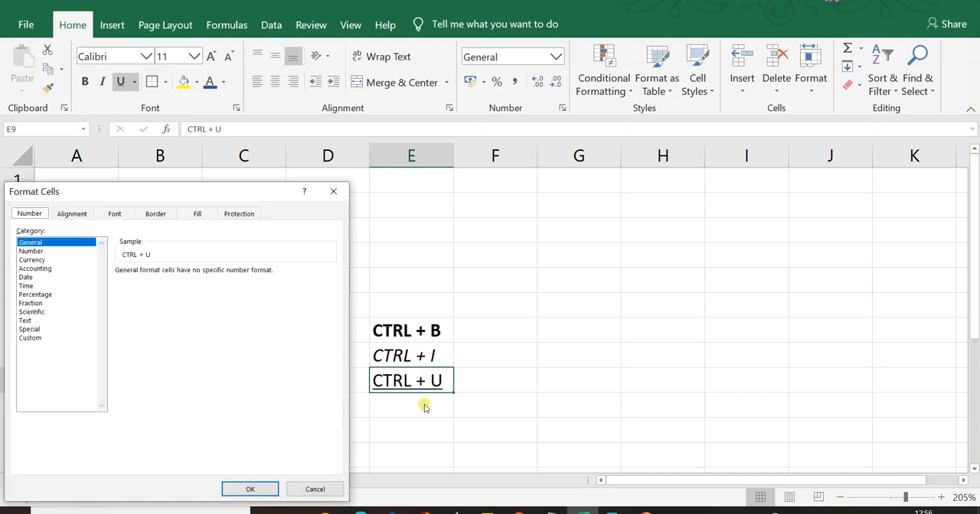
key(ctrl+Tab)
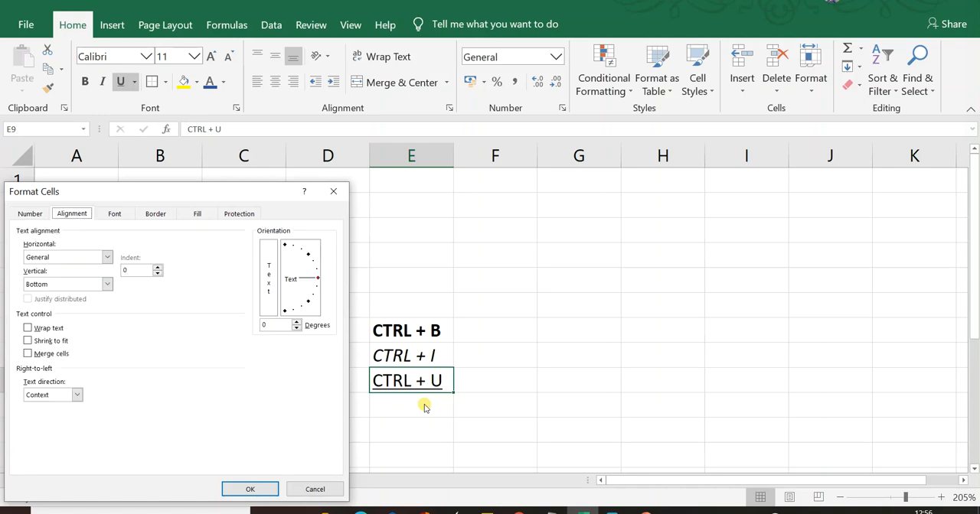
key(Tab)
key(Tab)
key(Tab)
key(Tab)
key(Tab)
key(Tab)
key(Tab)
text(45)
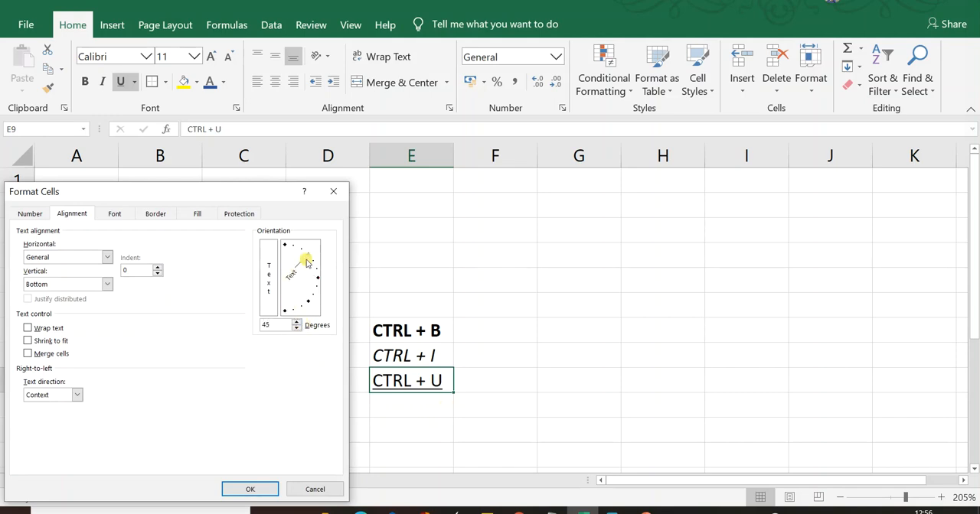
click(250, 491)
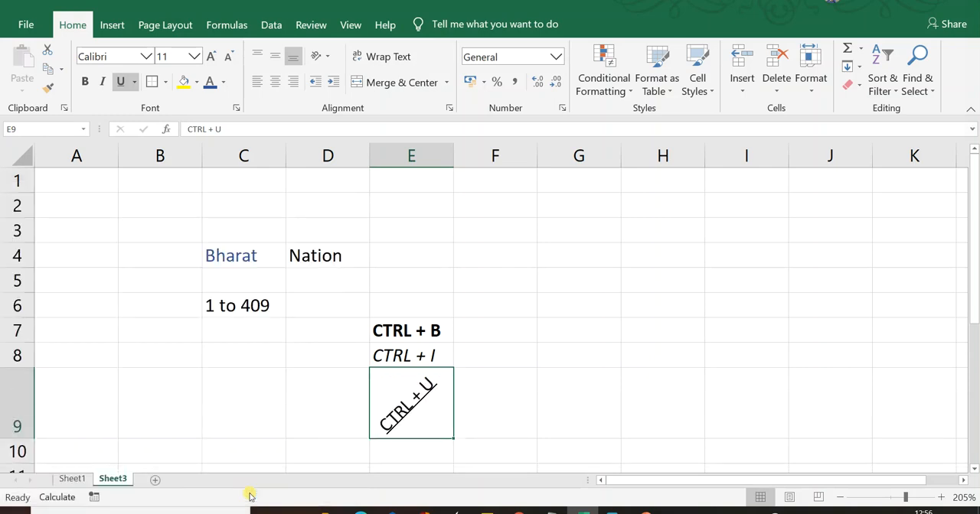
key(Right)
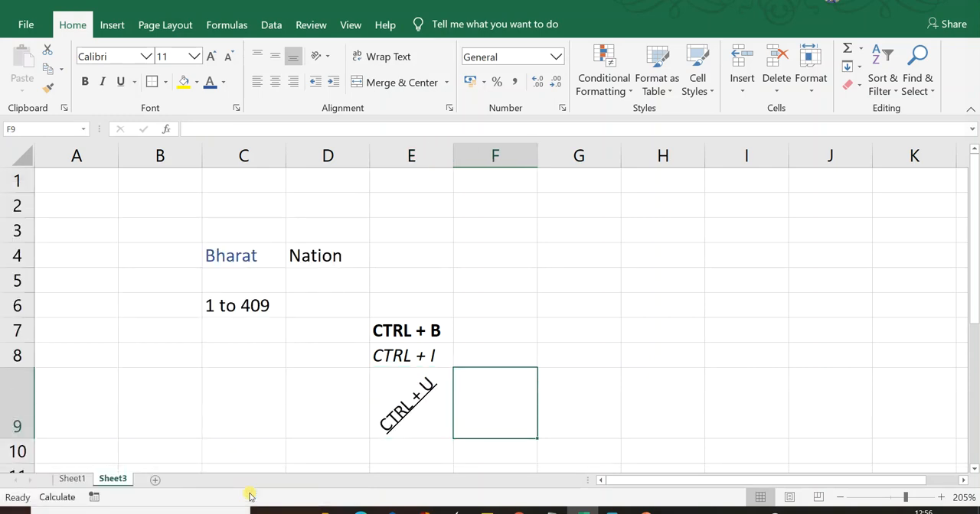
key(Left)
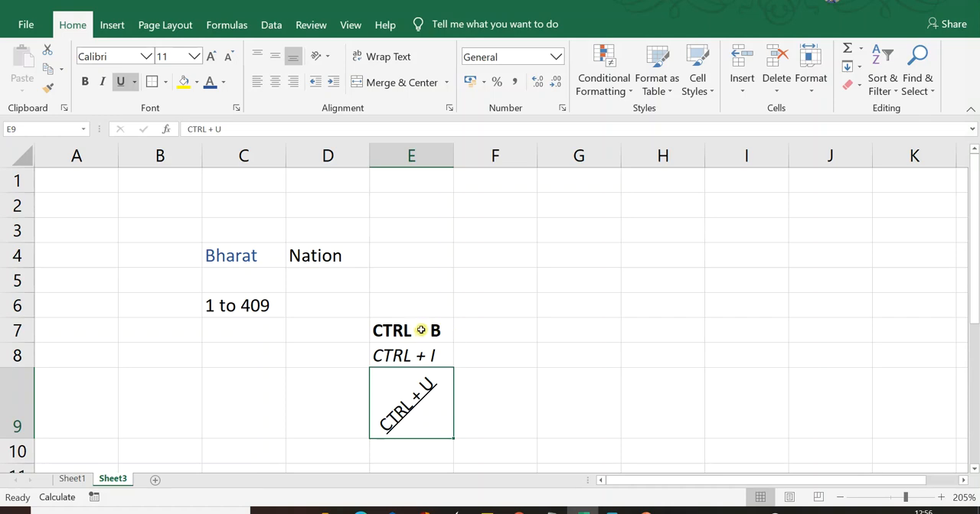
- Enter the sample text "wwwwwww fjbhjkmg emfbieoiflem" in cell F5 and wrap it within the cell
click(491, 270)
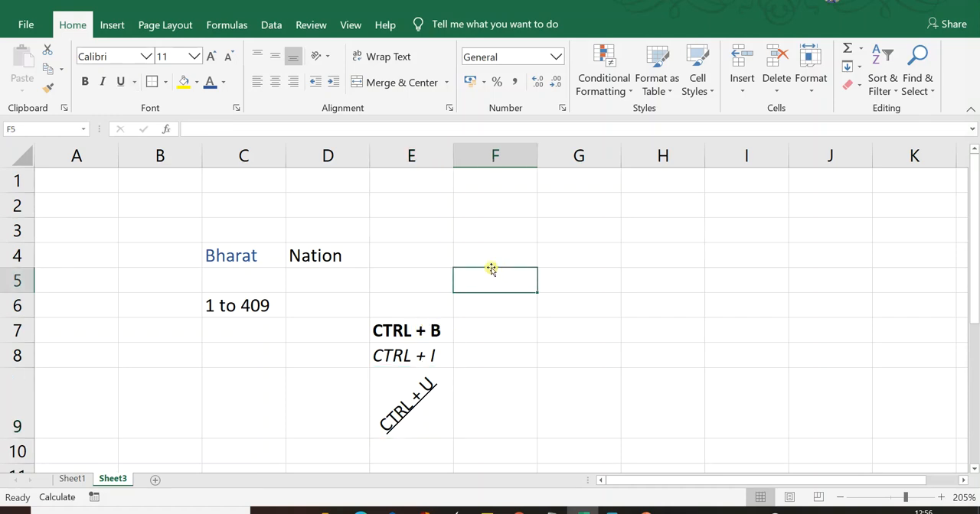
text(wwwwwww fj)
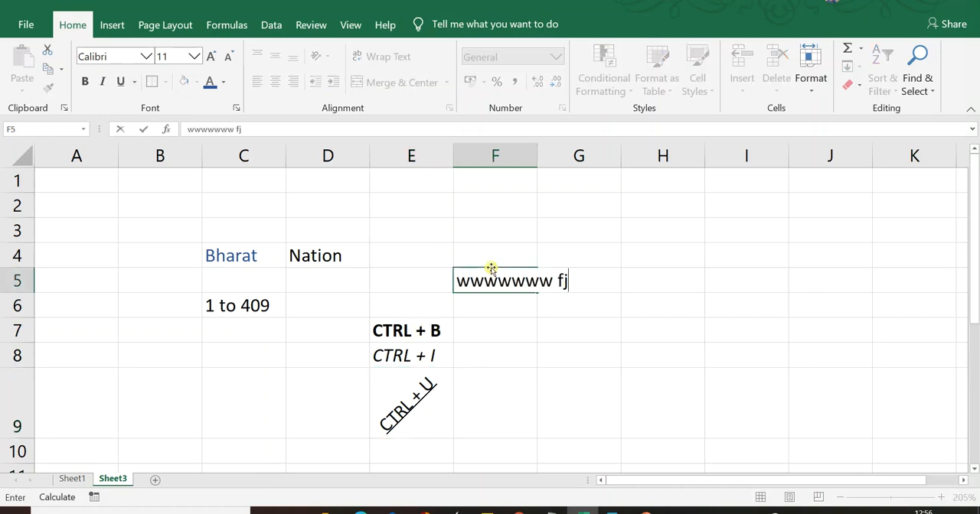
text(bhjkmg emfbieoiflem)
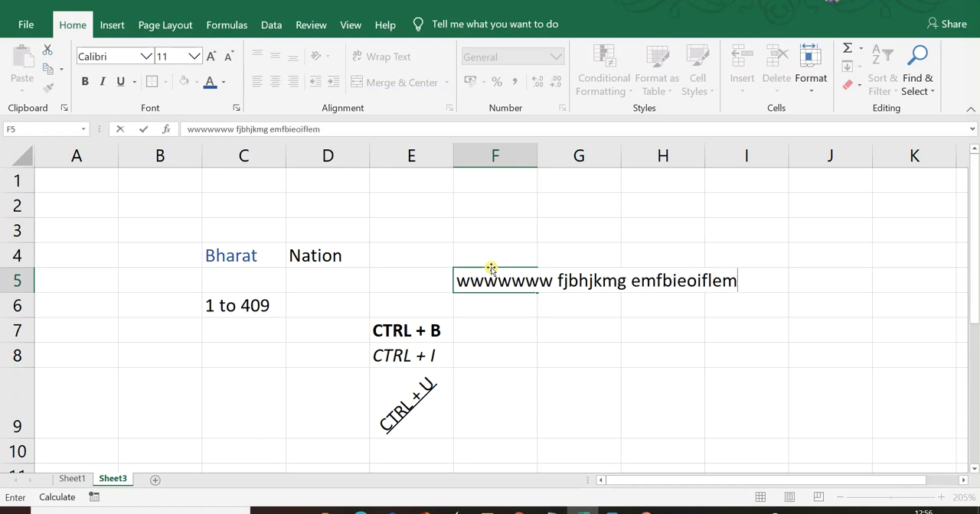
key(Return)
click(496, 281)
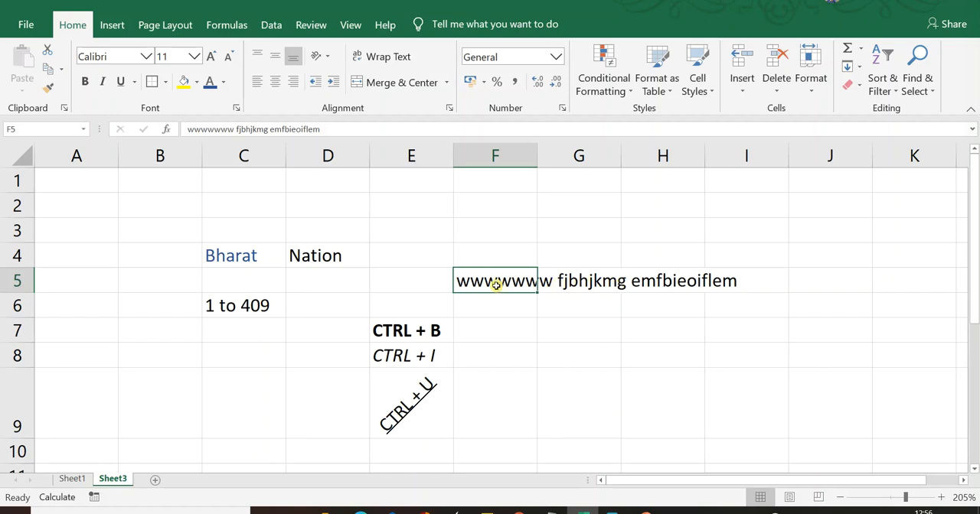
click(391, 61)
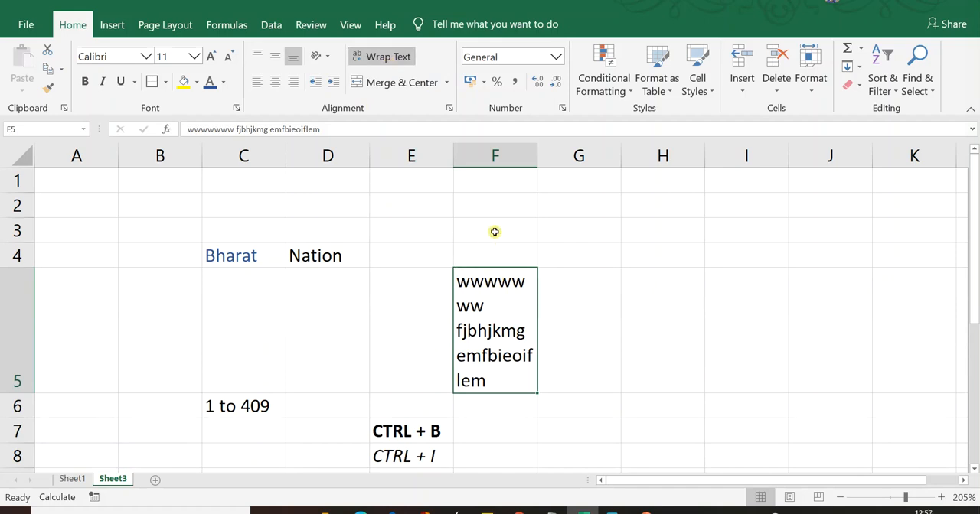
click(406, 202)
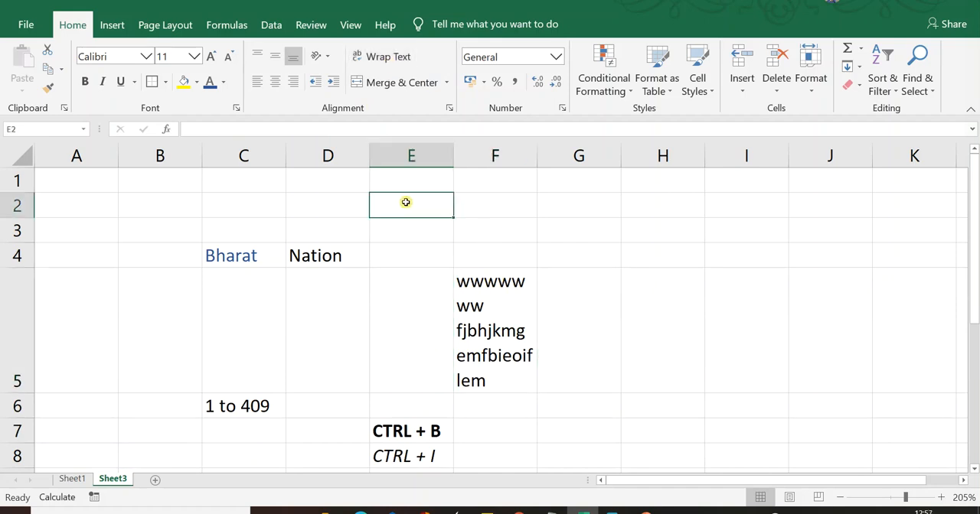
- Examine the options for inserting cells, a row or a column at cell A3, without inserting anything
click(103, 232)
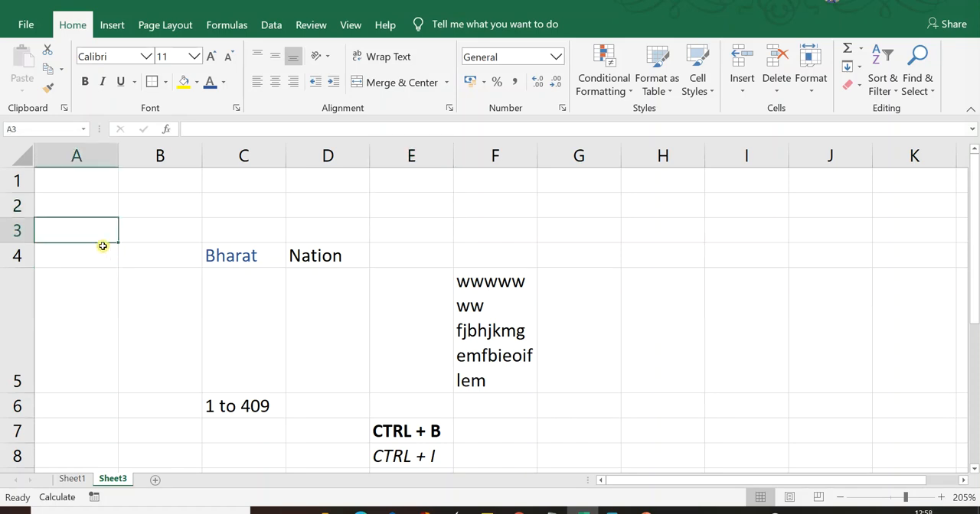
right_click(92, 236)
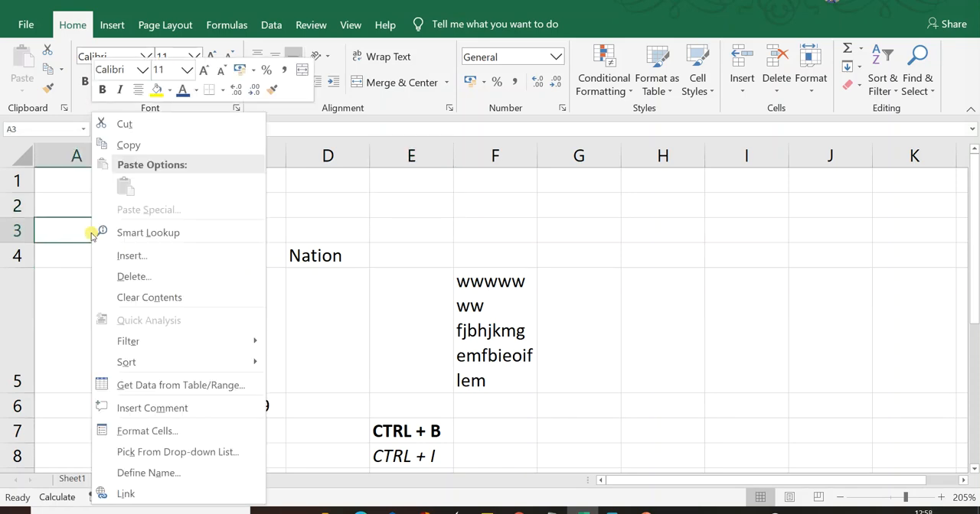
click(131, 255)
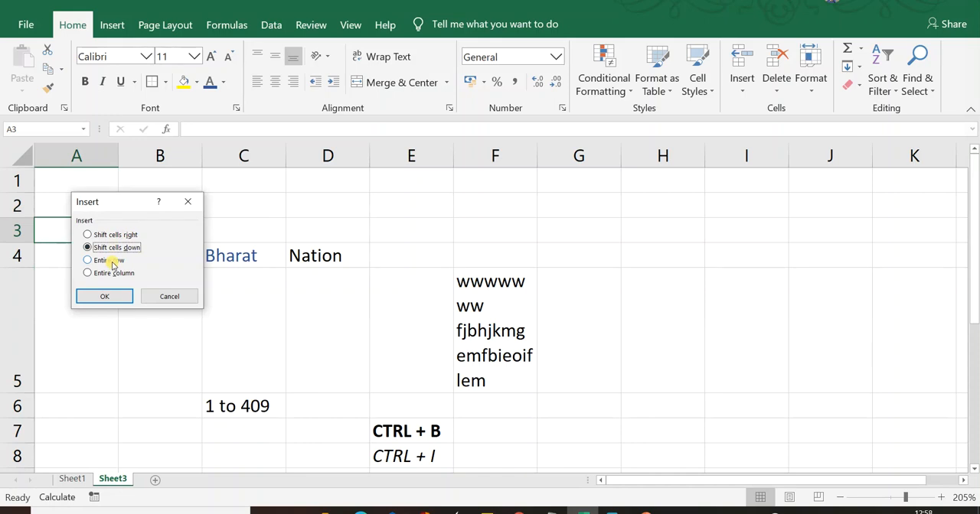
click(152, 299)
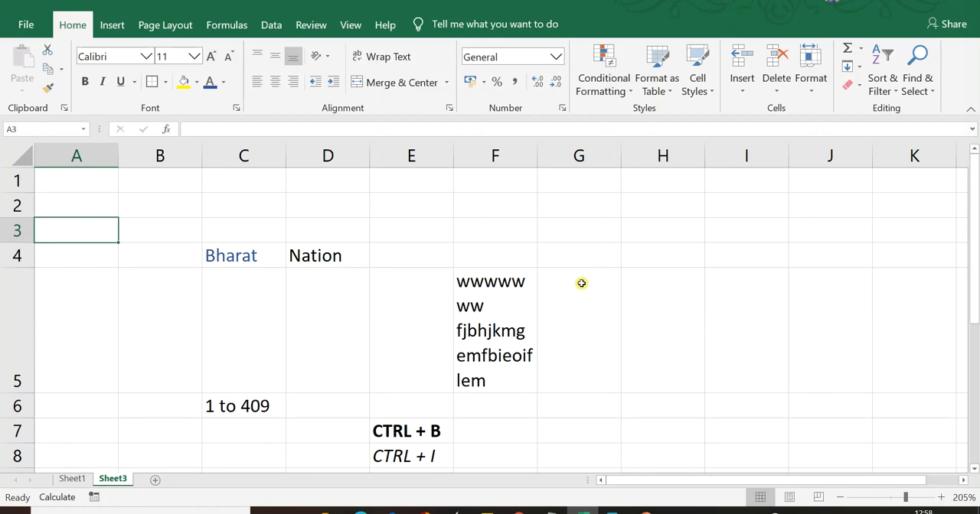
text(xp)
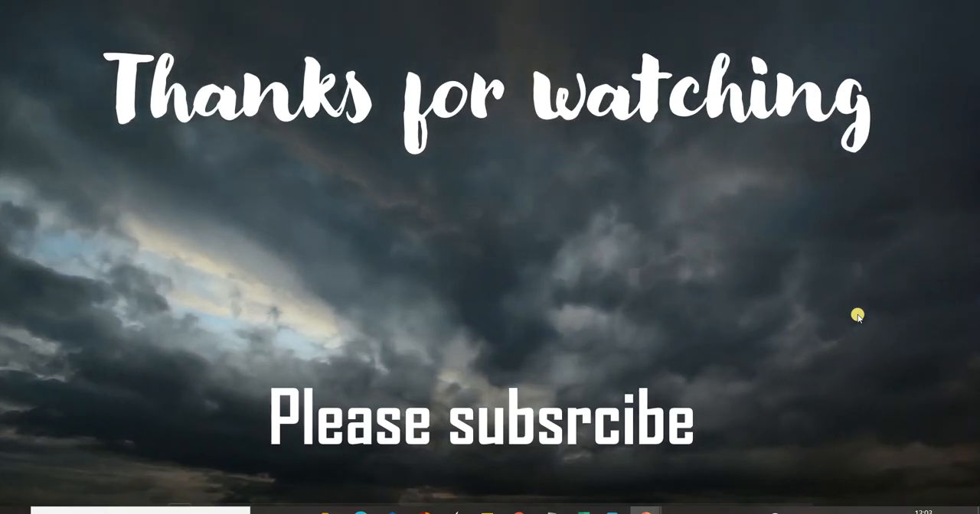